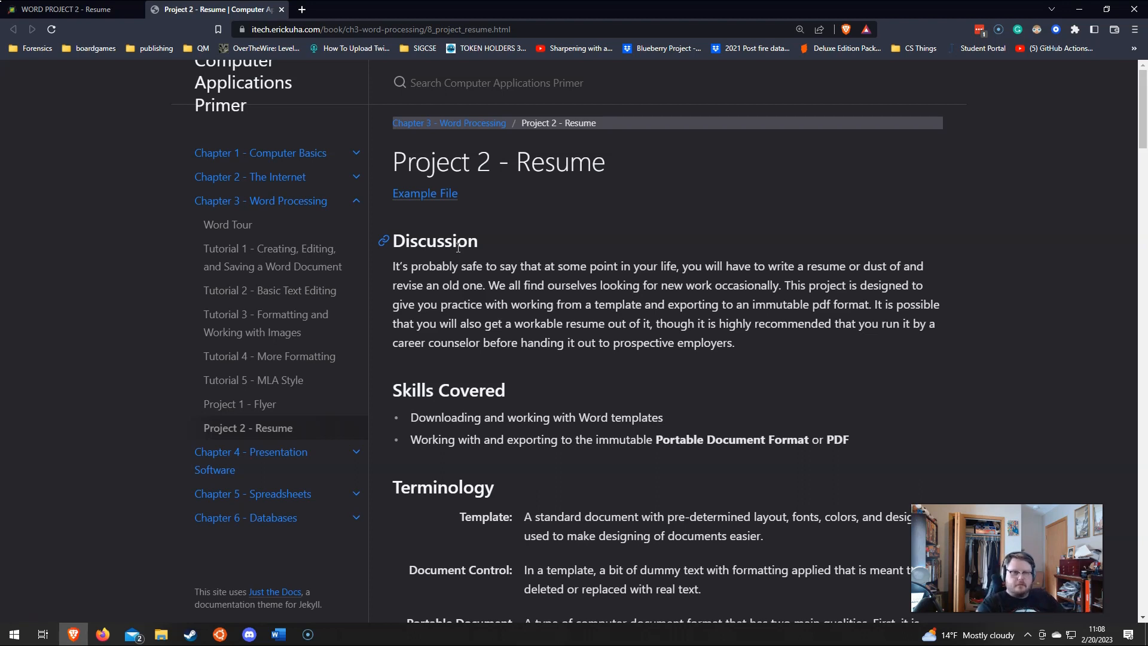
# Step: Search the Start menu for Word and launch it
pyautogui.click(14, 634)
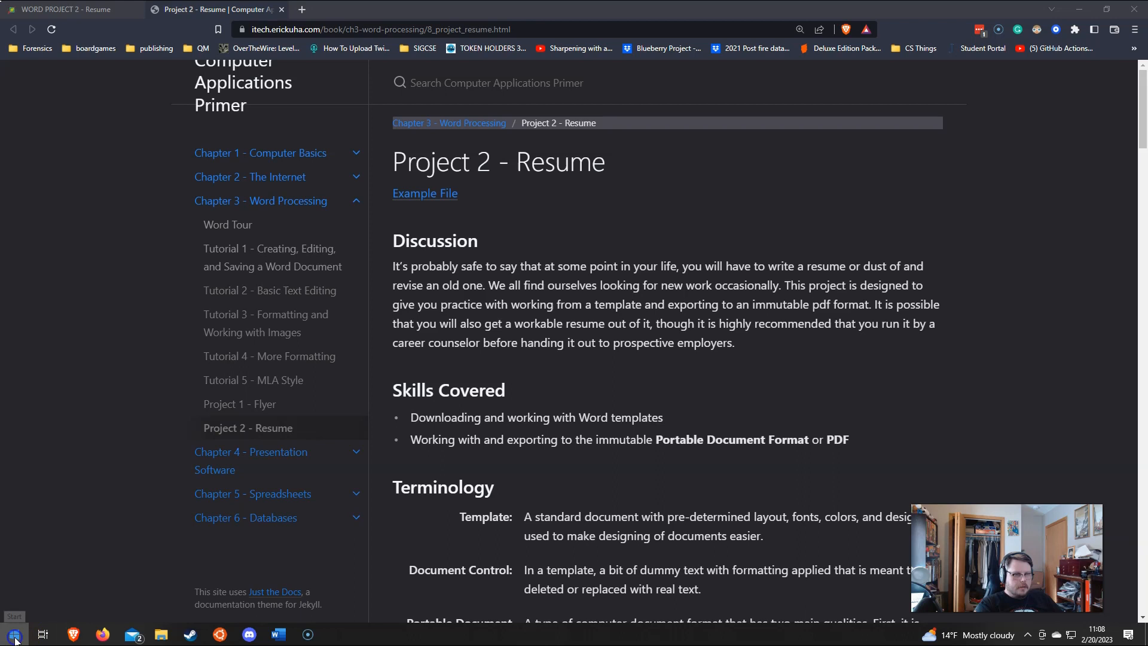
pyautogui.moveTo(14, 495)
pyautogui.write('word')
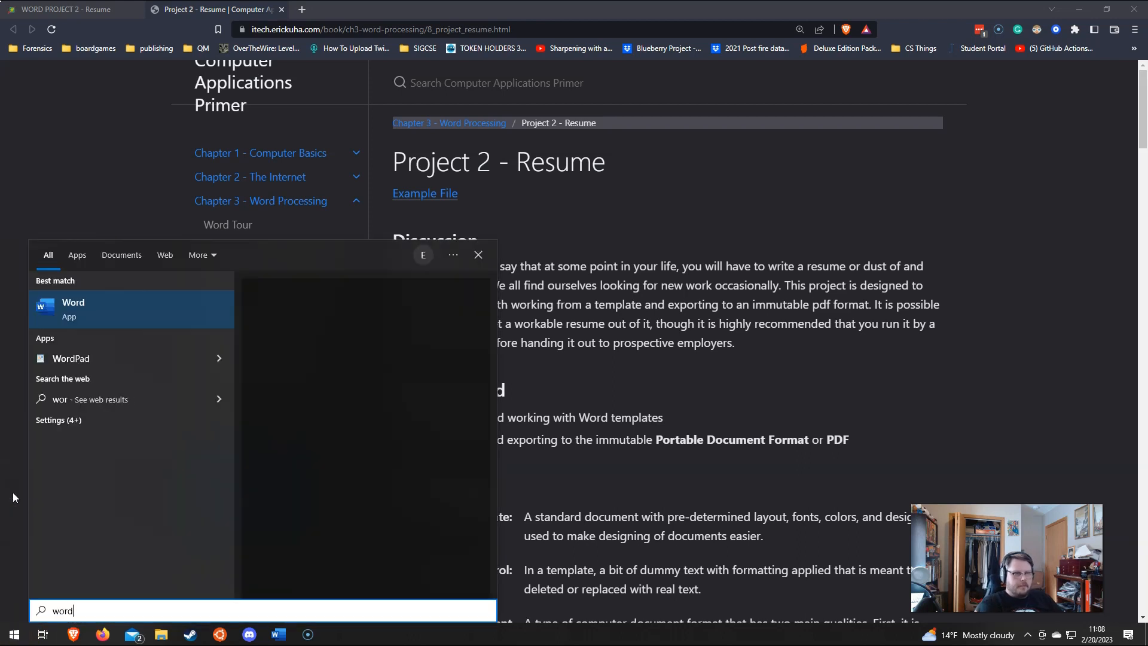
pyautogui.press('Return')
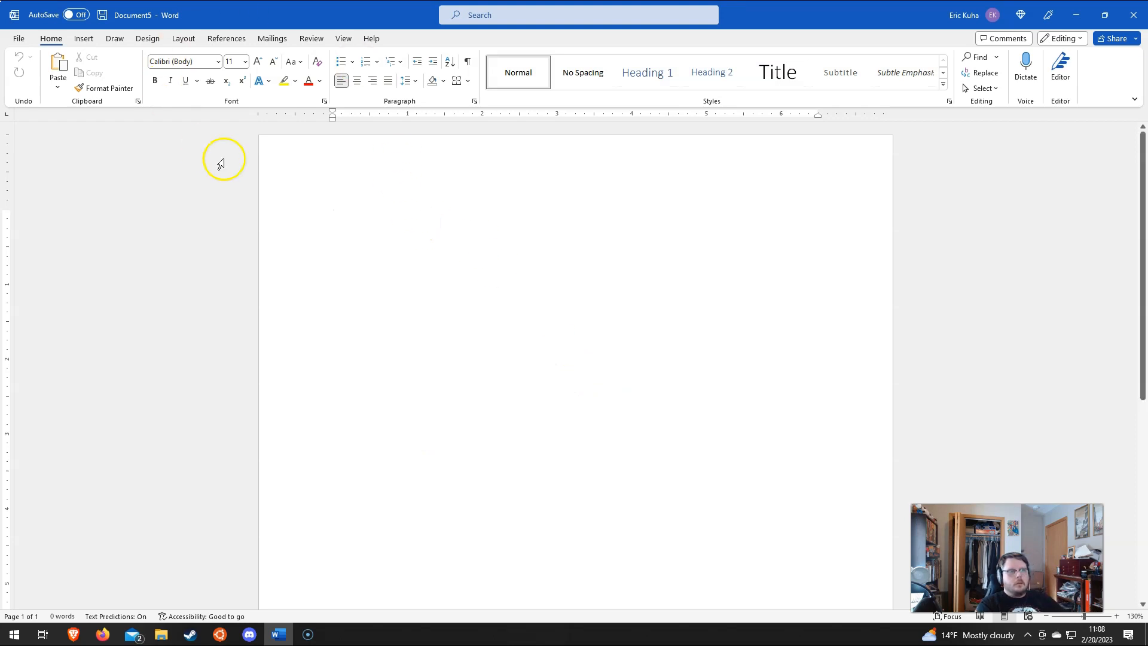
# Step: Go to File > New and put the cursor in the online template search box
pyautogui.click(18, 38)
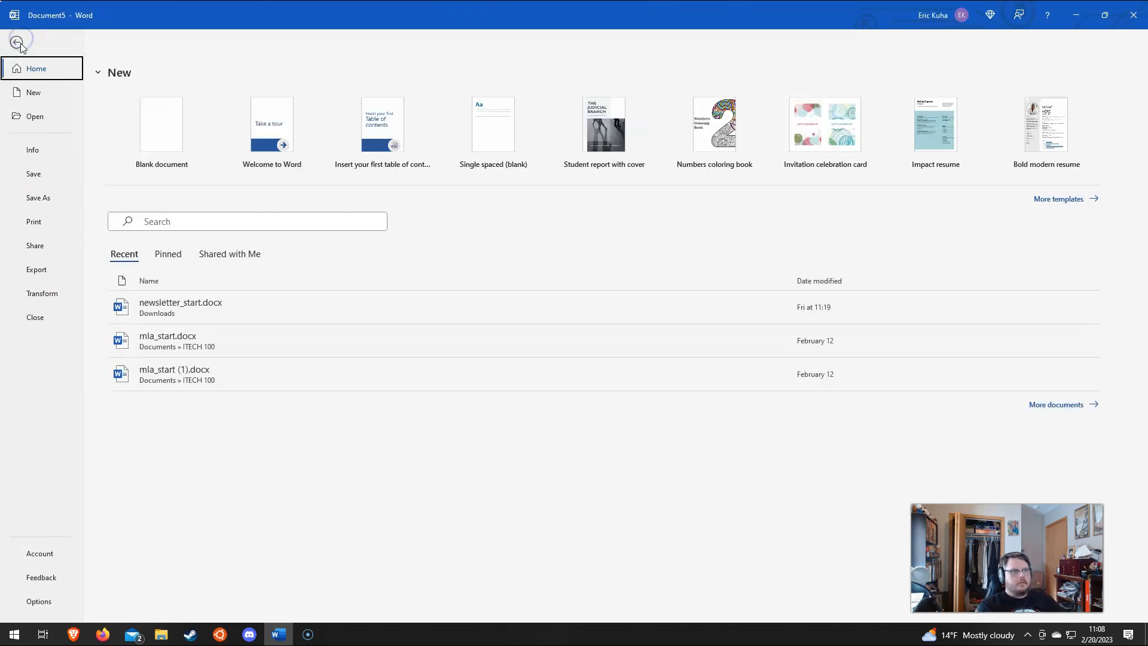
pyautogui.click(33, 94)
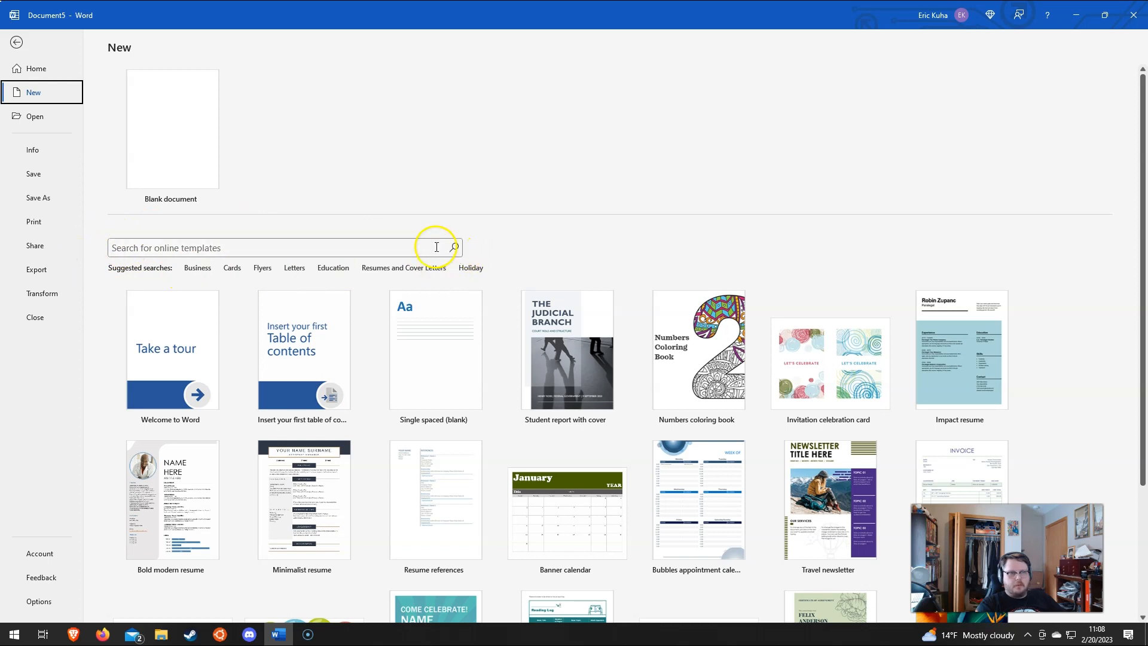
pyautogui.click(403, 250)
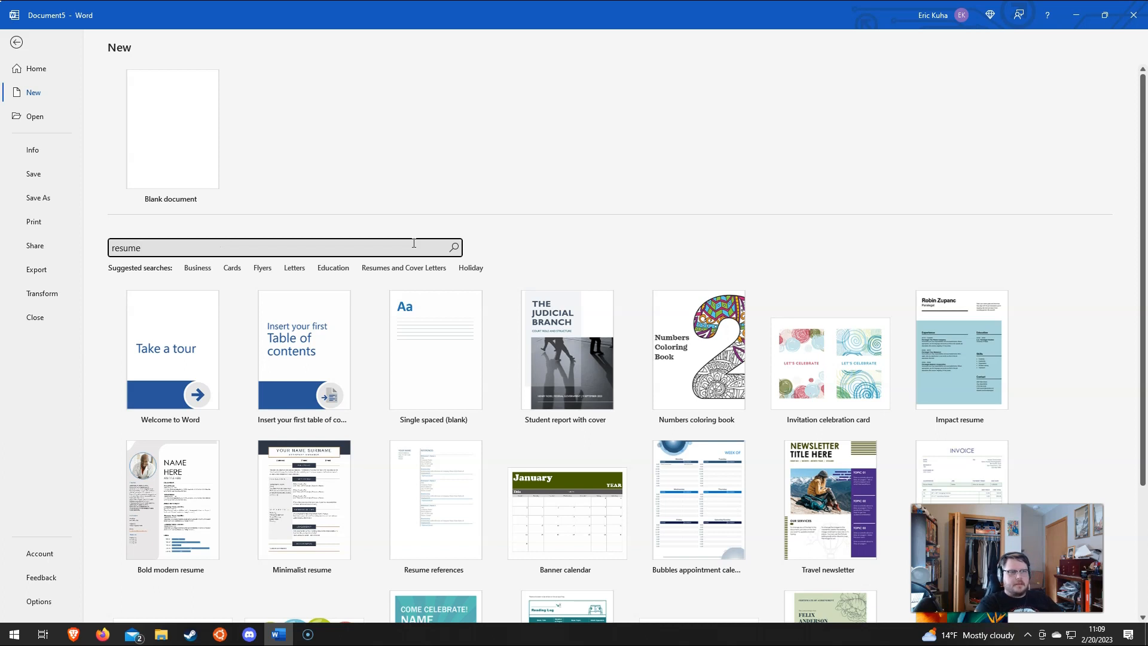
# Step: Search online templates for 'resume' and scroll through the resume design results
pyautogui.press('Return')
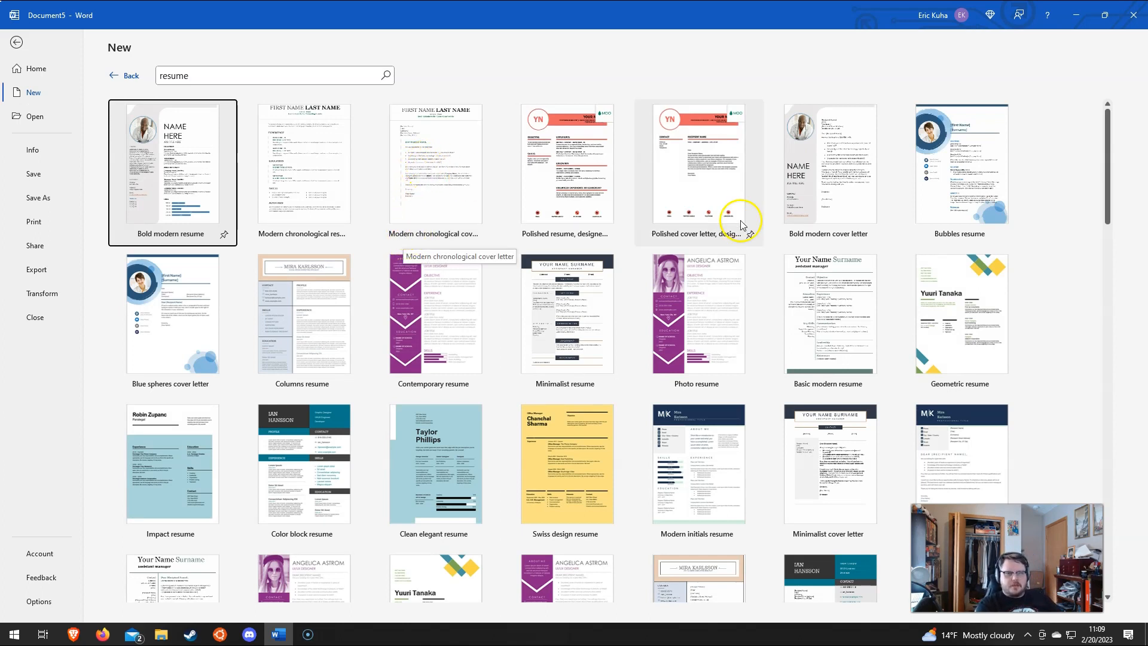
pyautogui.click(596, 62)
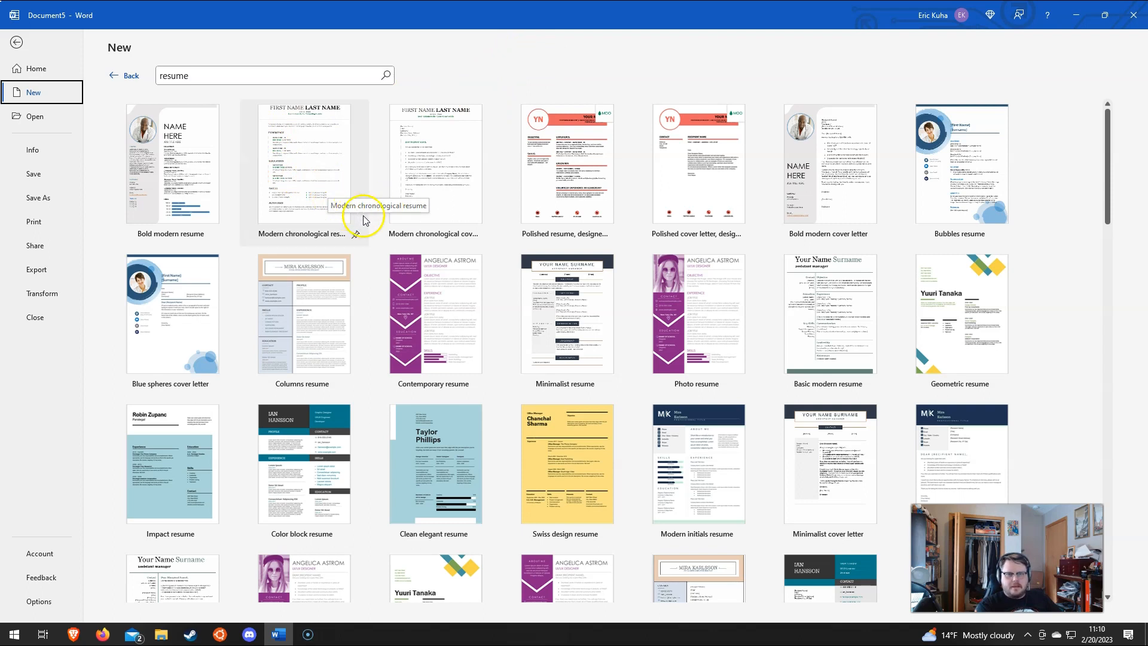
pyautogui.scroll(-3, 519, 200)
pyautogui.scroll(-6, 519, 203)
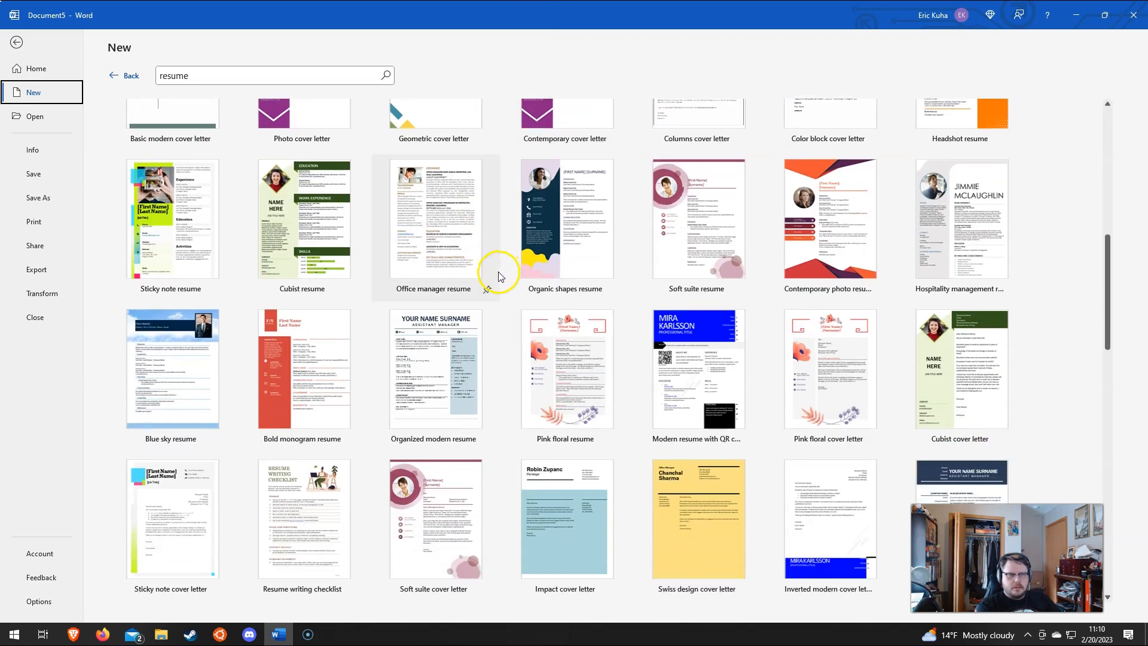
pyautogui.scroll(10, 498, 271)
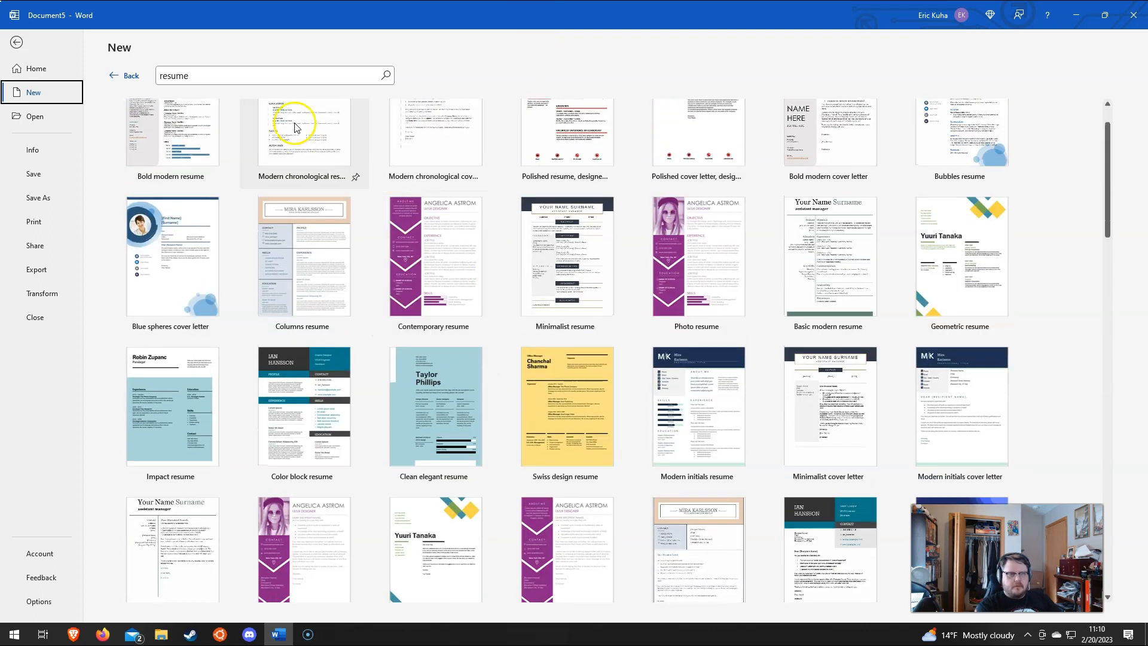
# Step: Preview the Modern chronological resume tile and create a new document from it
pyautogui.click(307, 174)
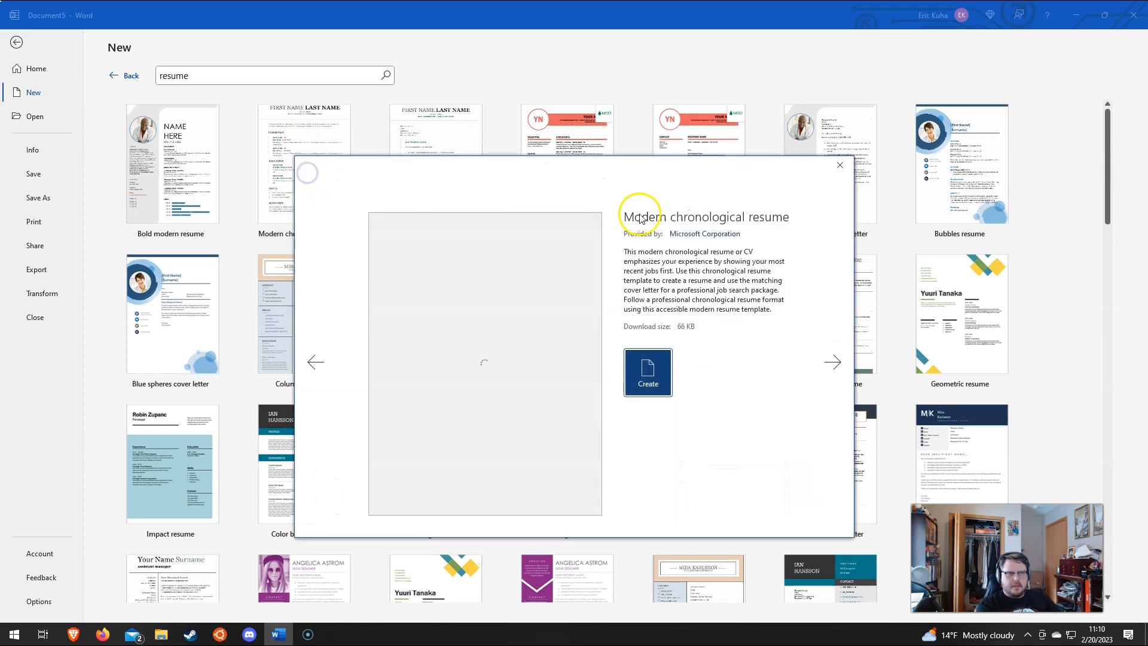
pyautogui.click(639, 376)
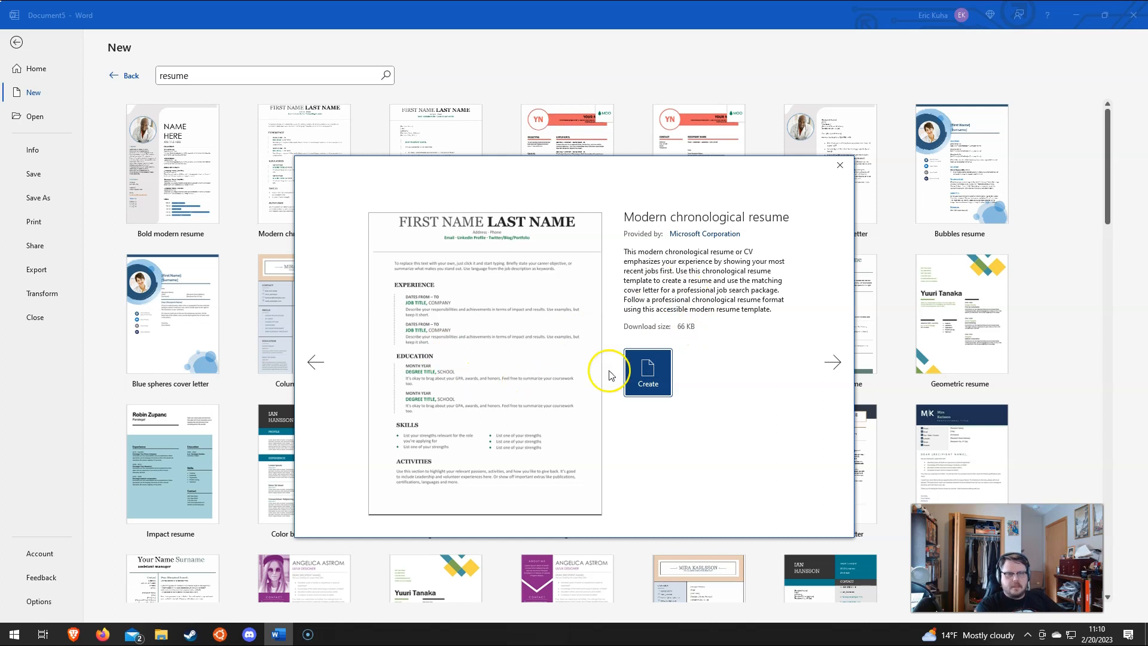
pyautogui.click(645, 381)
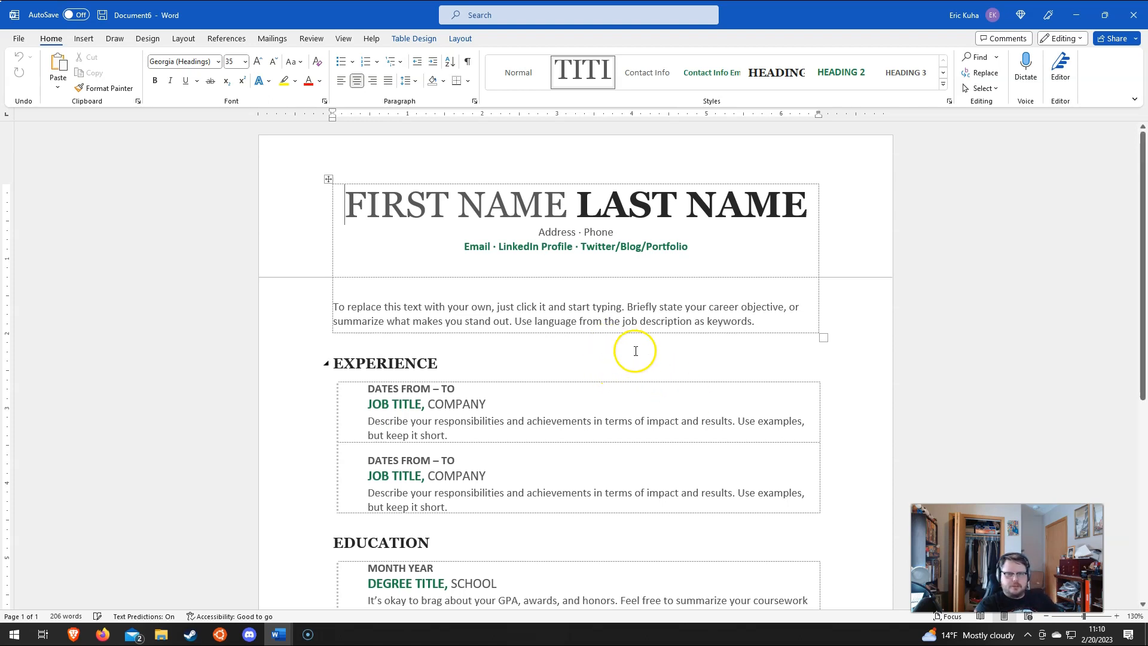
pyautogui.click(493, 203)
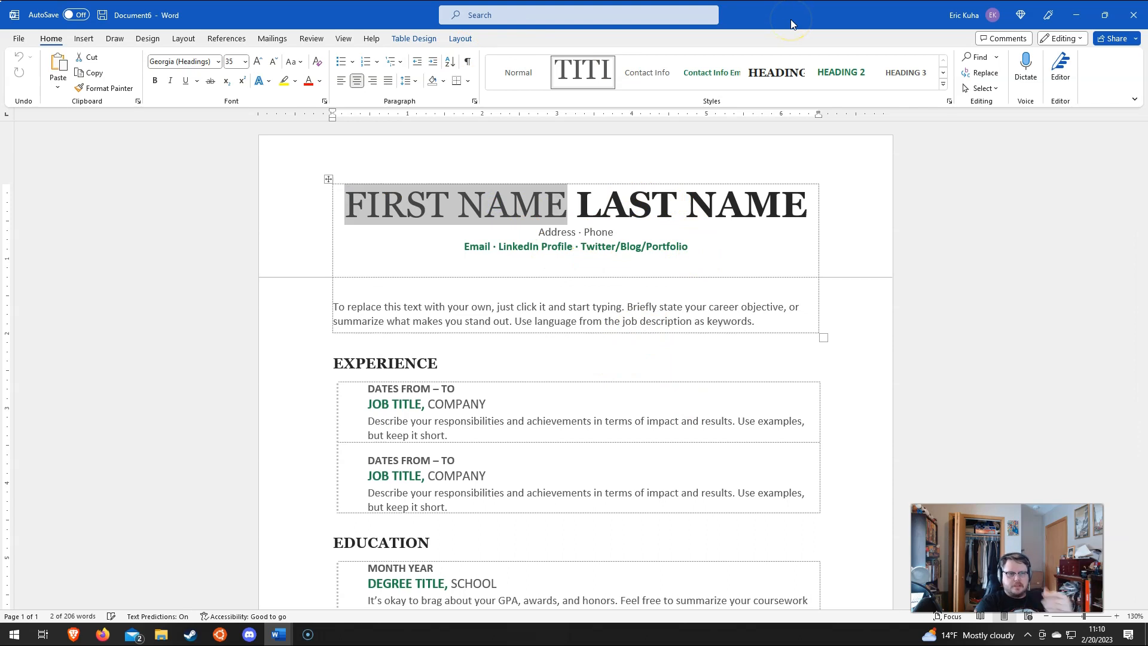
pyautogui.scroll(-1, 539, 251)
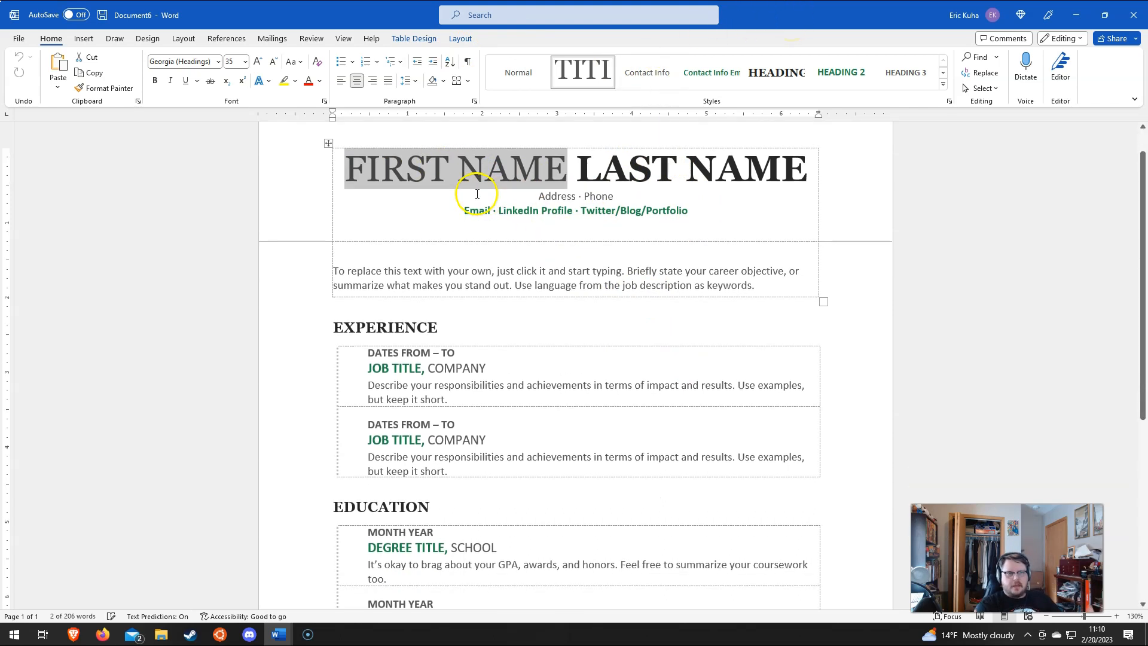
pyautogui.click(266, 206)
pyautogui.click(374, 210)
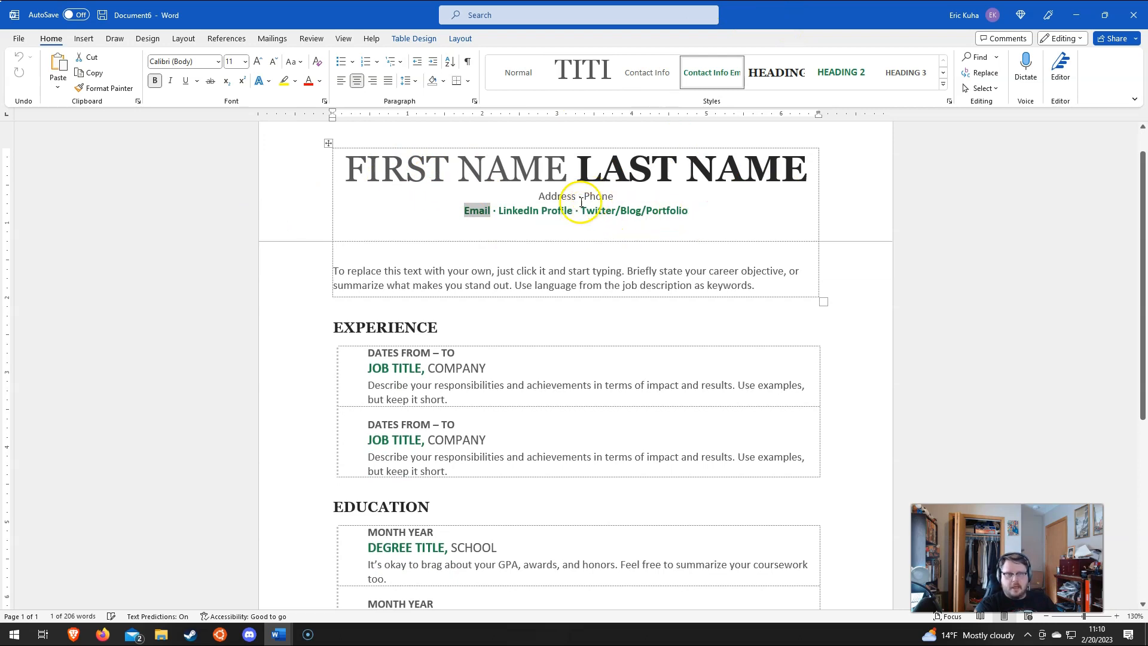
pyautogui.tripleClick(524, 213)
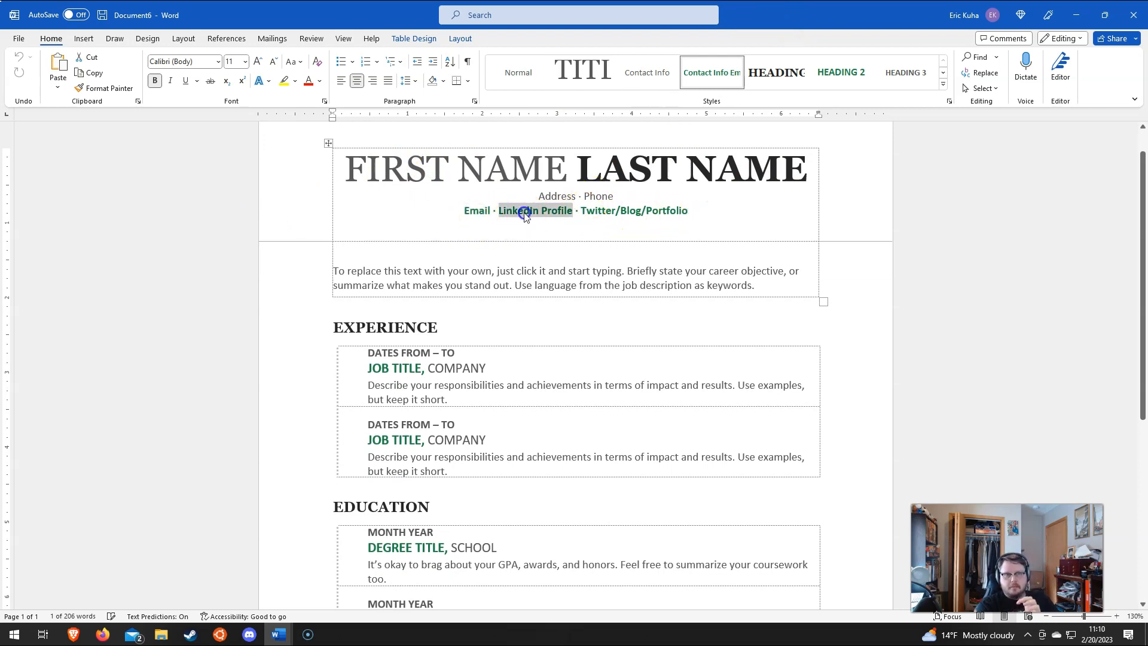
pyautogui.click(525, 213)
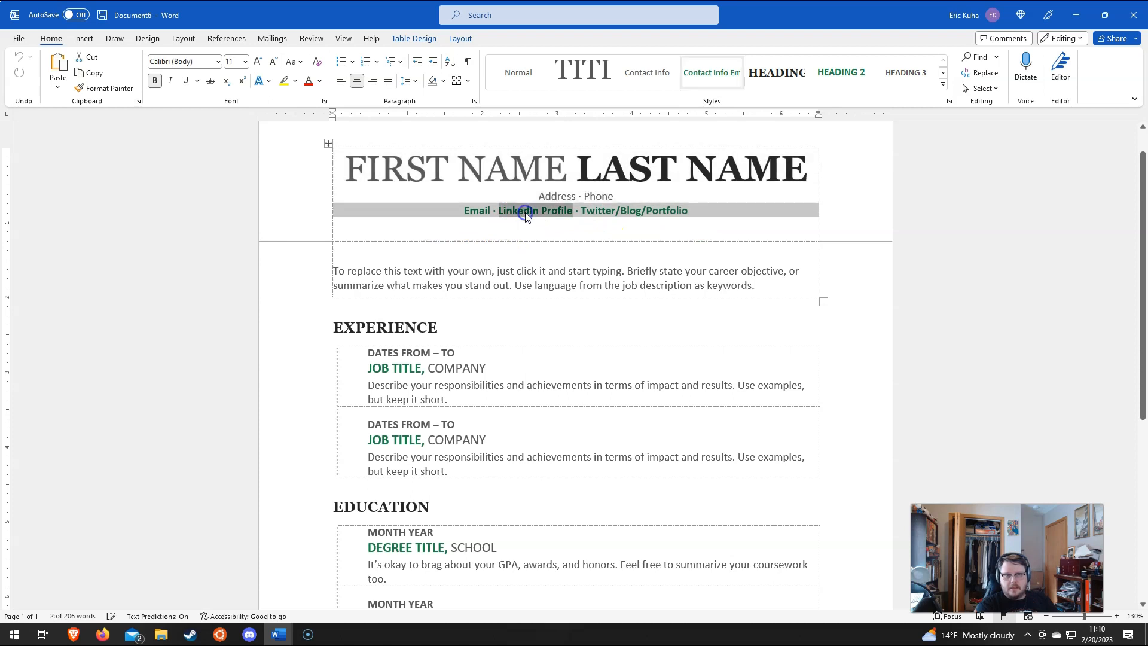
pyautogui.click(598, 209)
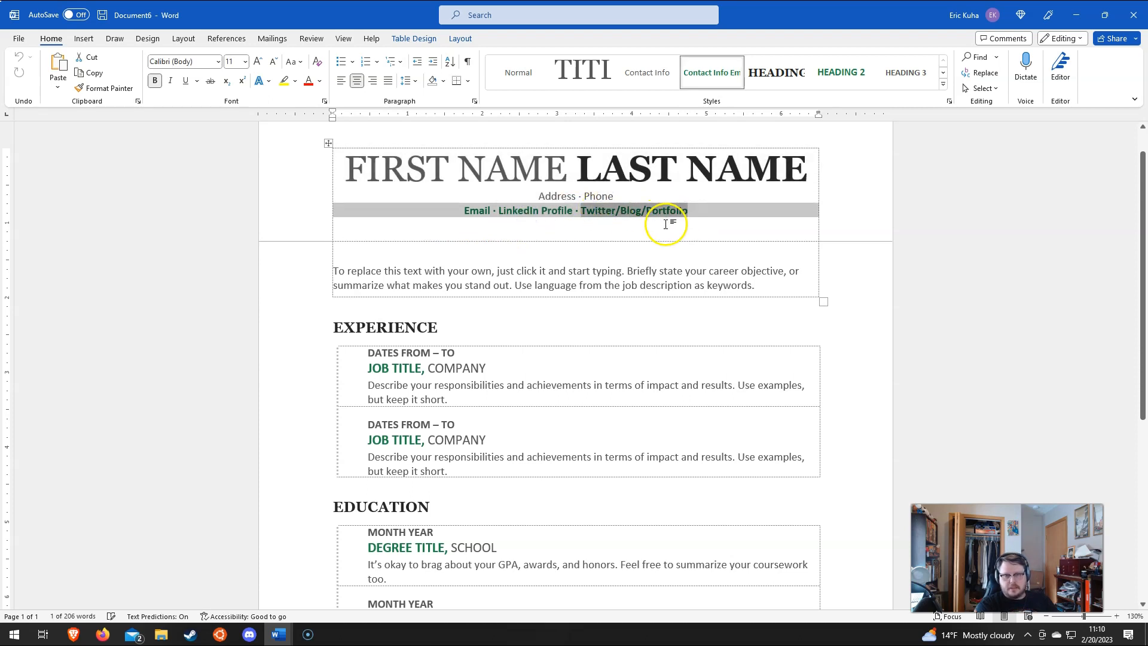
pyautogui.scroll(-1, 553, 245)
pyautogui.scroll(1, 598, 224)
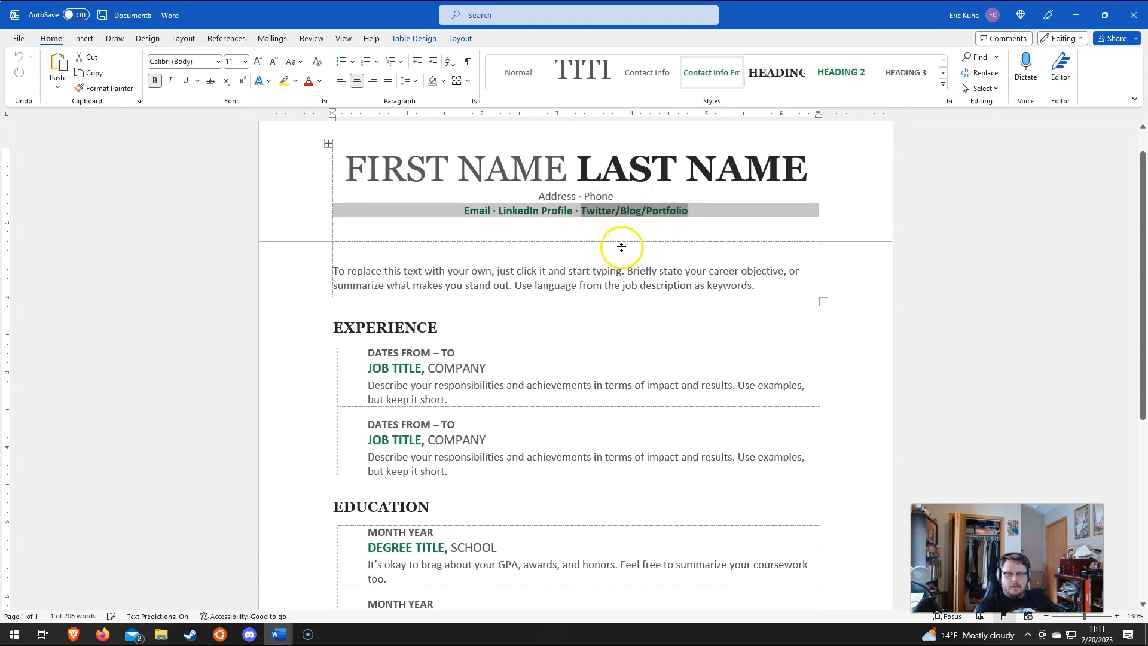
pyautogui.click(379, 271)
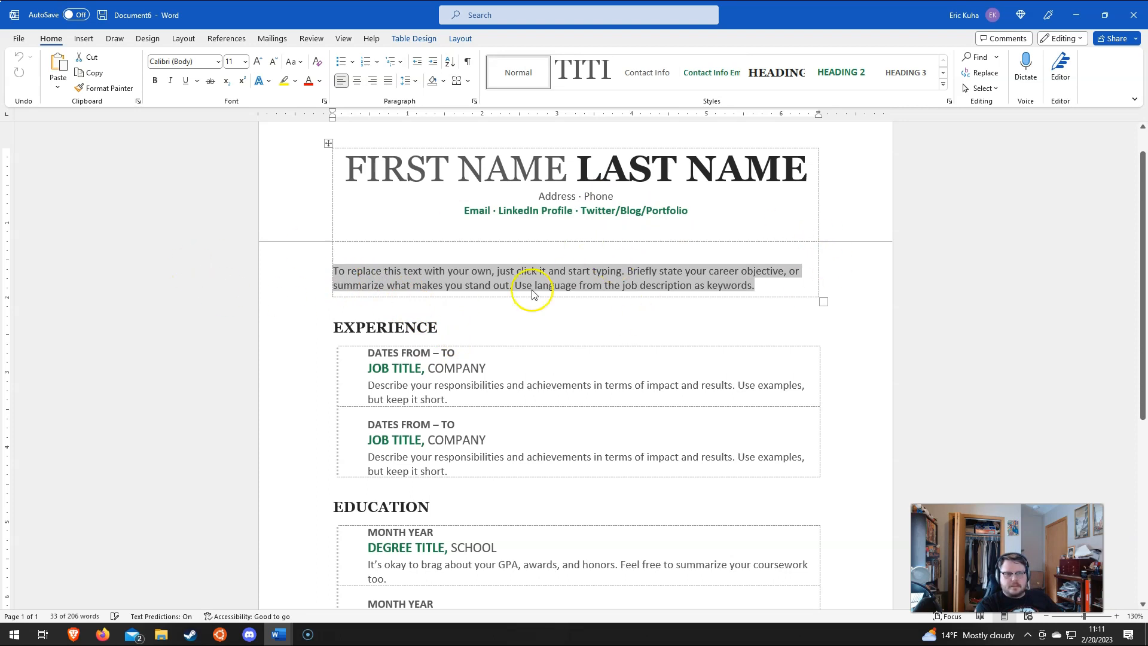
# Step: Add an empty row at the bottom of the Experience table
pyautogui.scroll(-4, 550, 249)
pyautogui.click(397, 175)
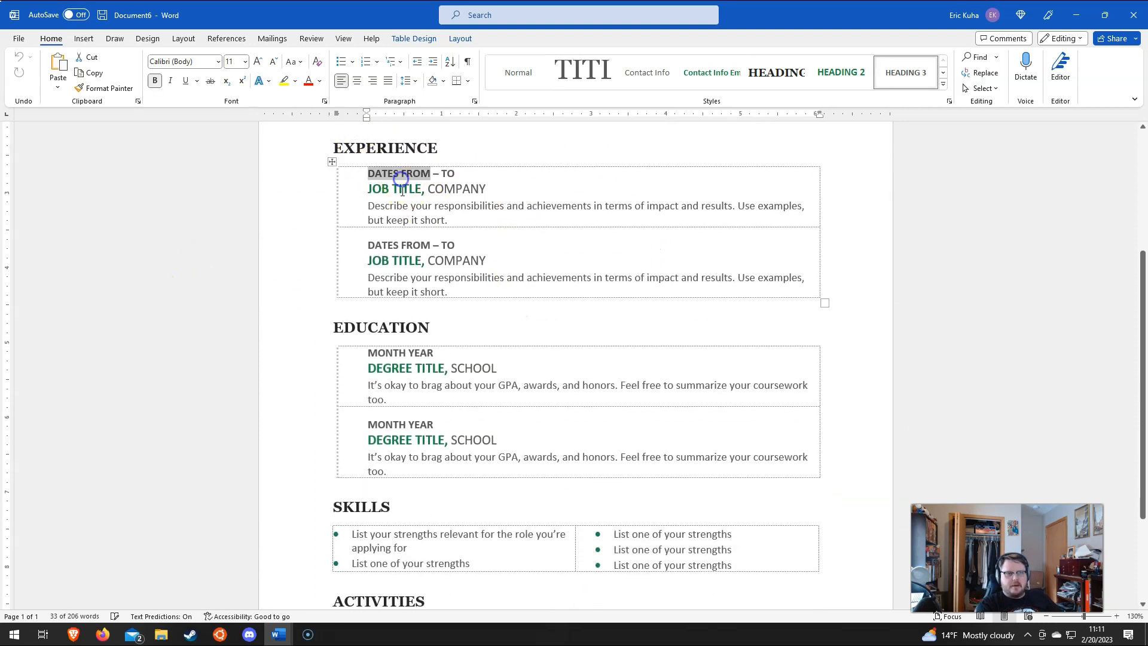
pyautogui.click(395, 207)
pyautogui.click(389, 189)
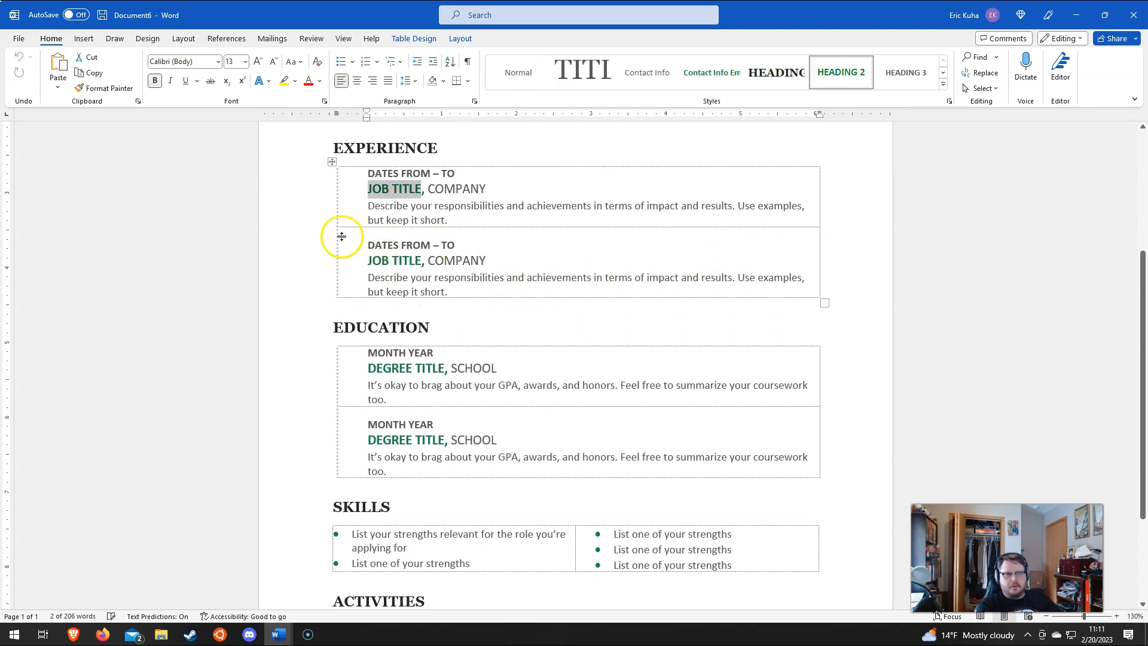
pyautogui.moveTo(330, 239)
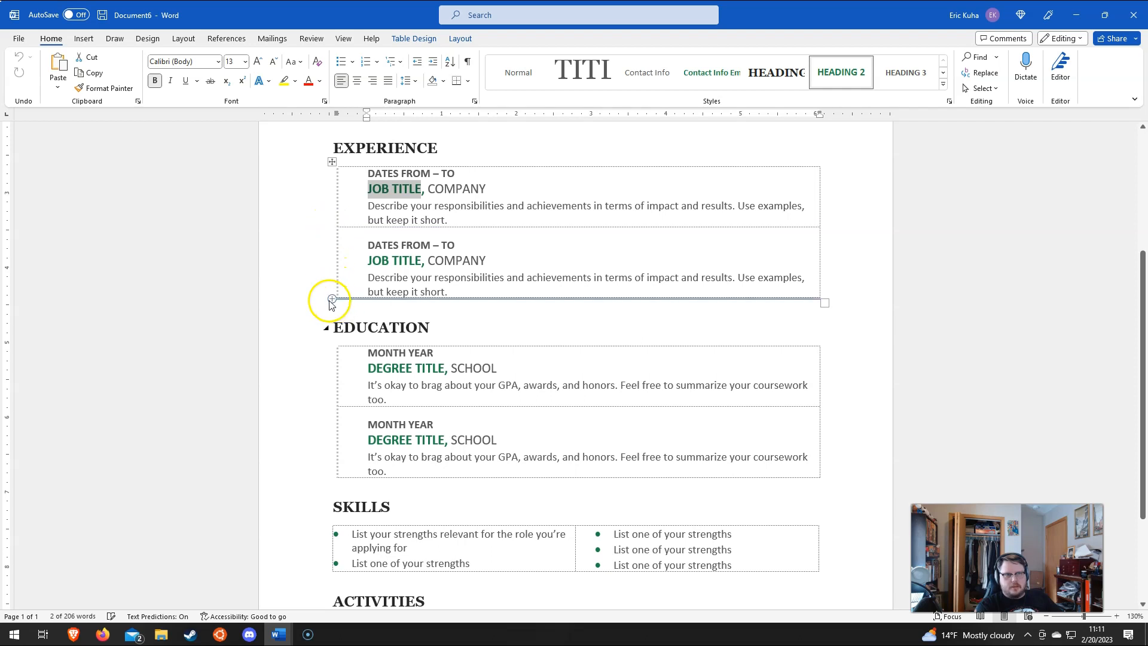
pyautogui.click(330, 301)
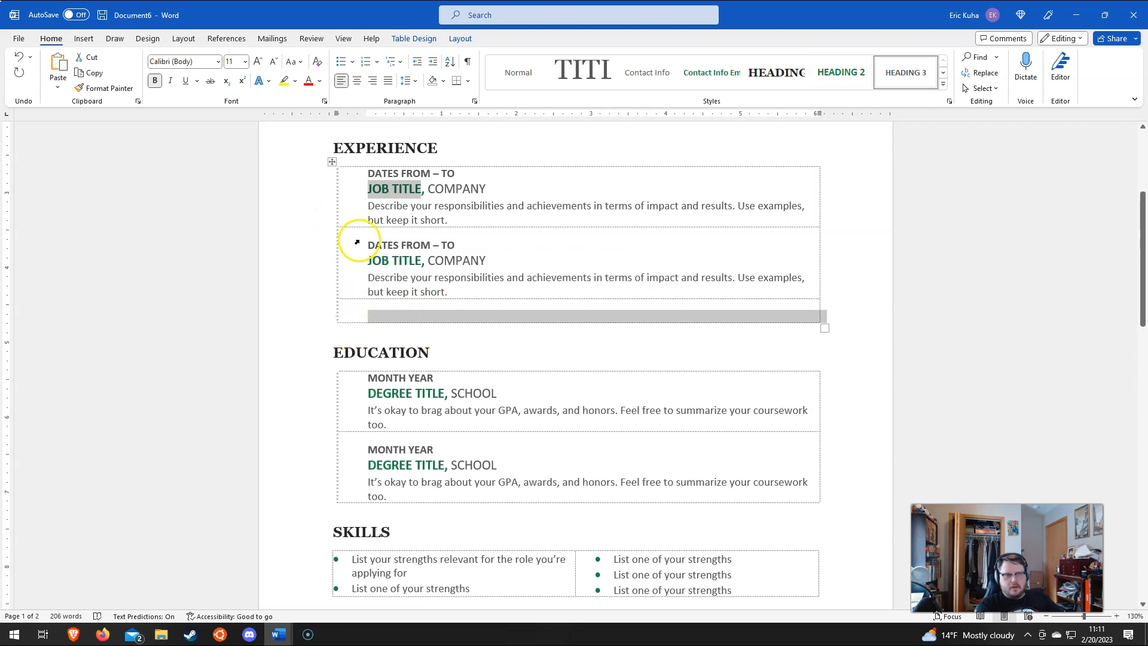
# Step: Copy the second Experience entry and paste it into the new empty row
pyautogui.click(351, 265)
pyautogui.click(371, 293)
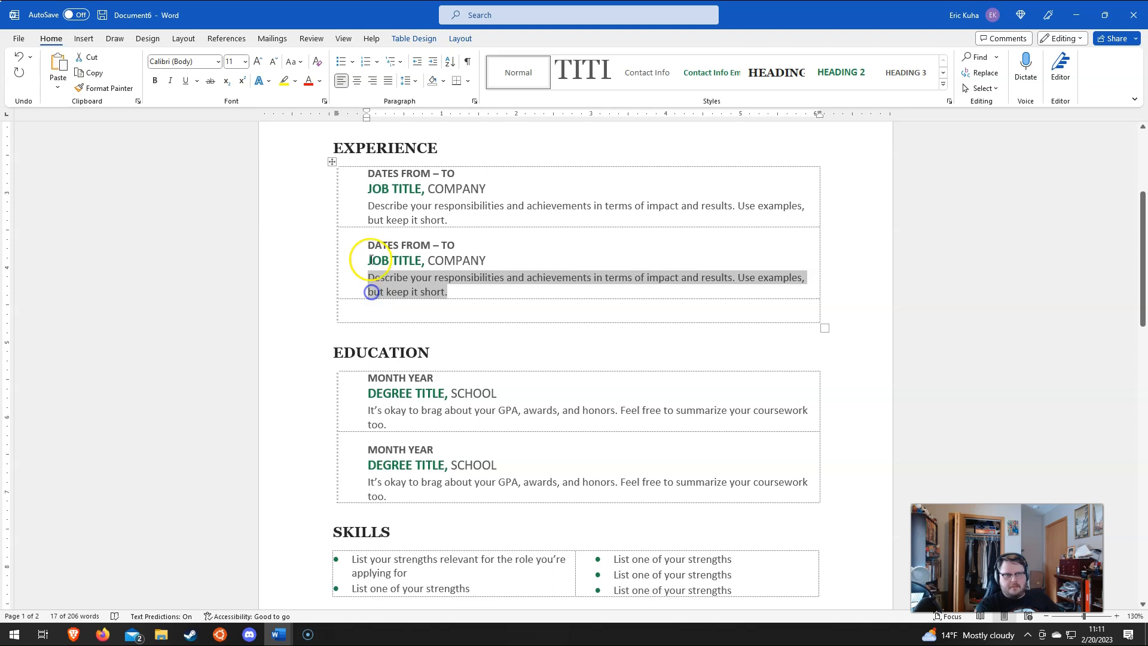
pyautogui.moveTo(354, 246); pyautogui.dragTo(354, 287)
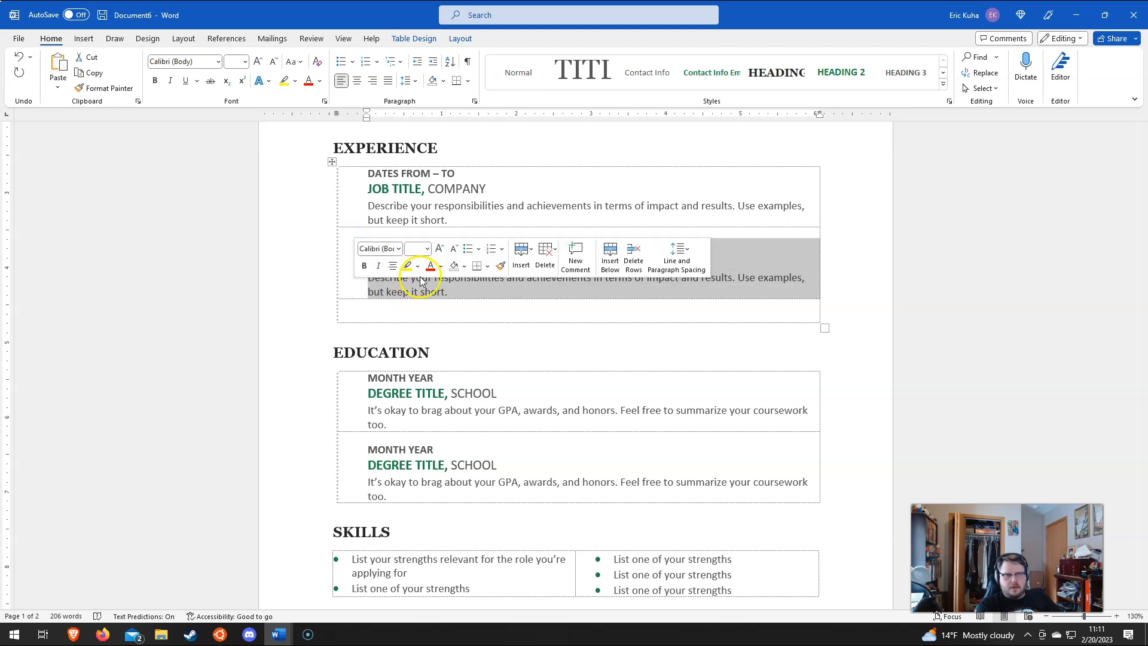
pyautogui.click(407, 314)
pyautogui.click(58, 64)
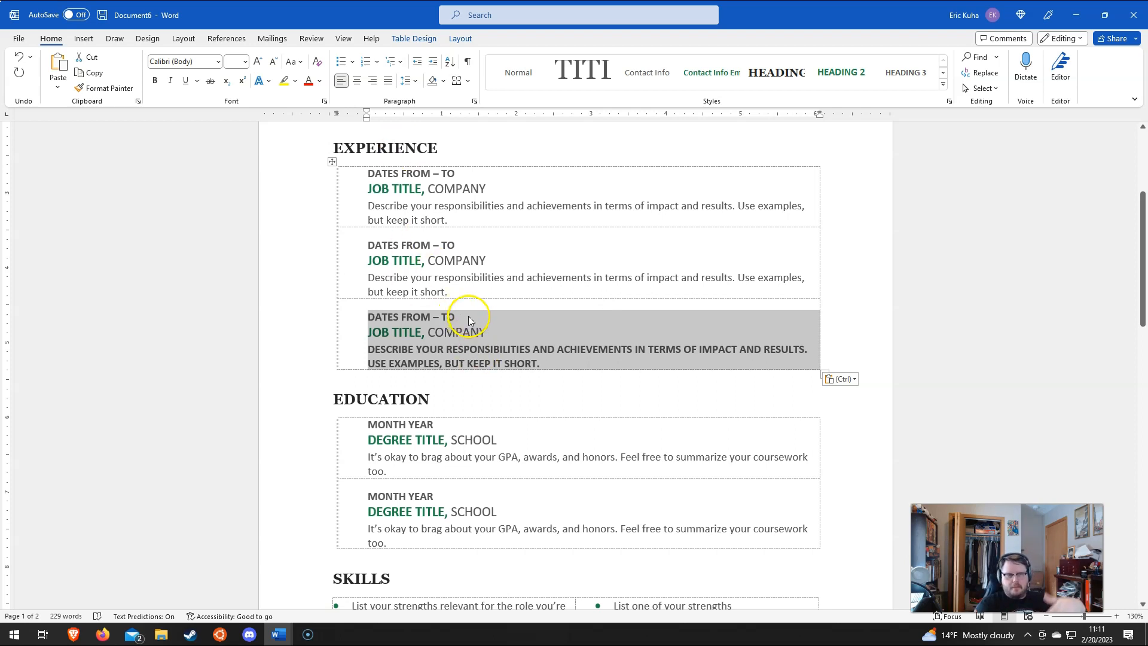
pyautogui.scroll(-3, 461, 338)
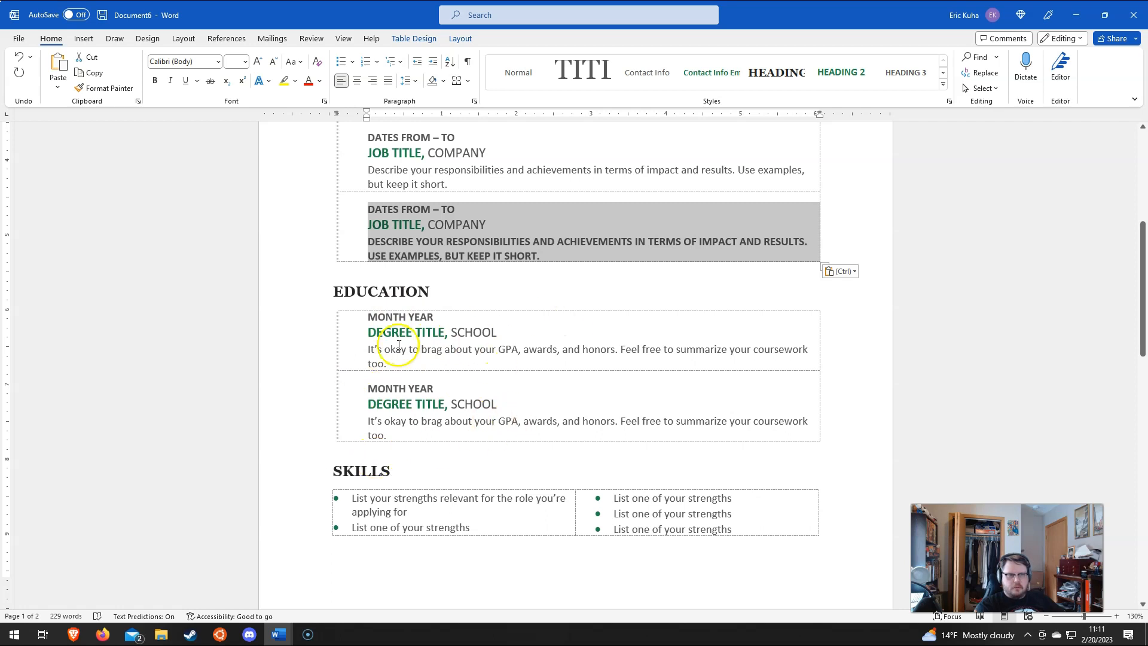
pyautogui.moveTo(444, 333); pyautogui.dragTo(369, 331)
pyautogui.scroll(-3, 373, 468)
pyautogui.scroll(-3, 374, 468)
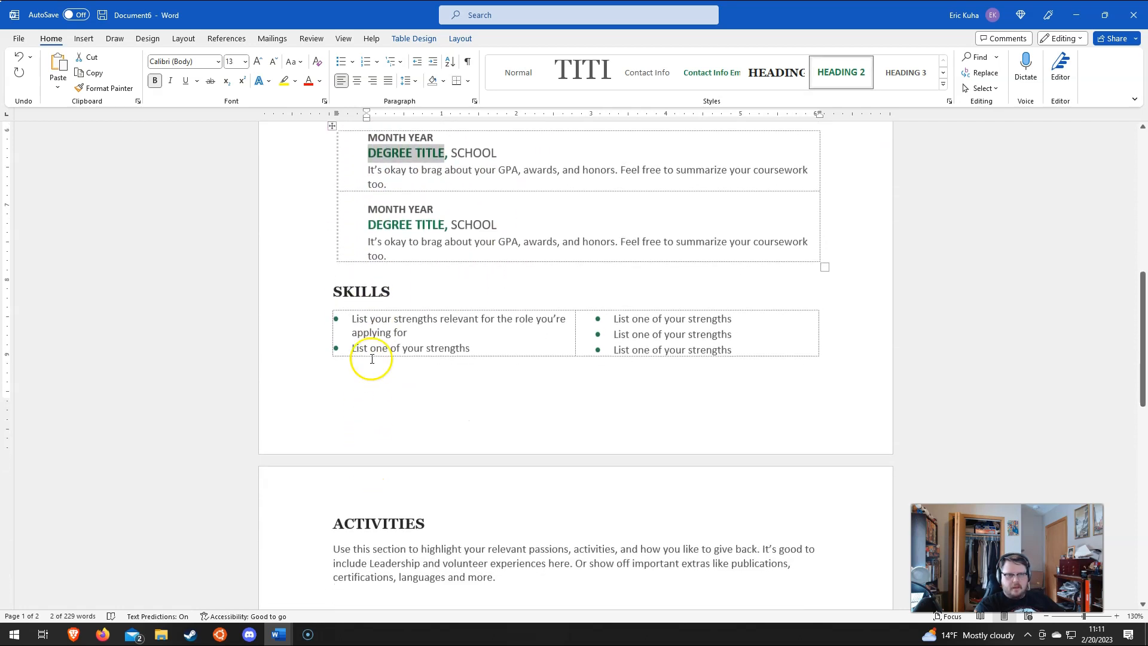
pyautogui.tripleClick(359, 318)
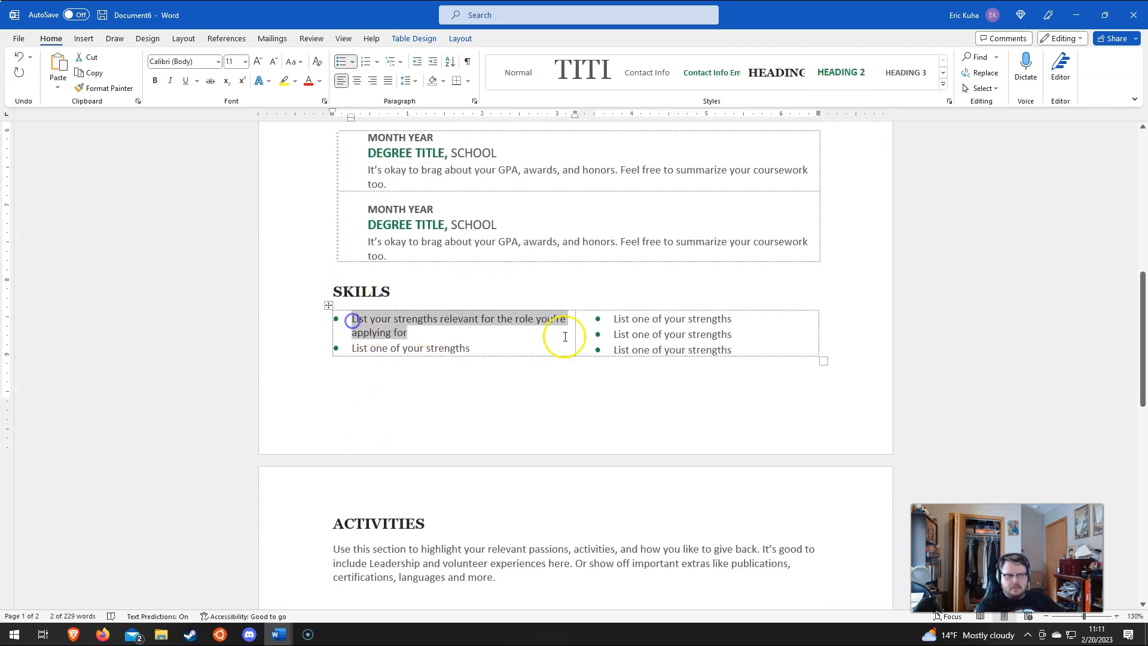
pyautogui.tripleClick(640, 319)
pyautogui.scroll(-5, 475, 359)
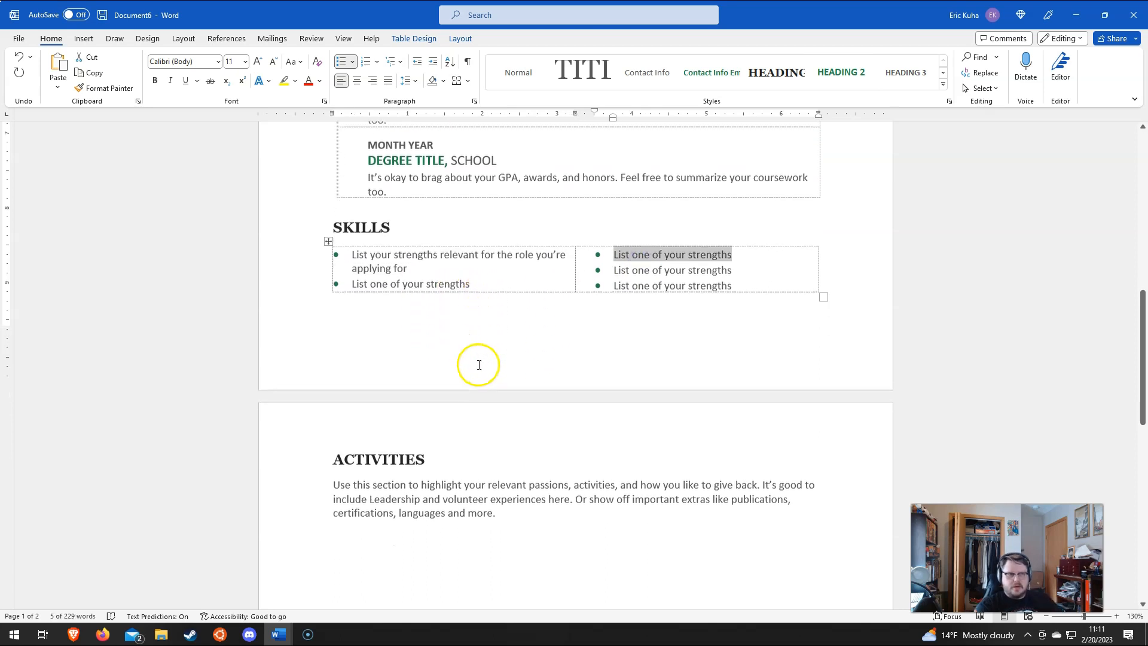
pyautogui.tripleClick(359, 367)
pyautogui.scroll(-2, 417, 390)
pyautogui.scroll(-4, 417, 391)
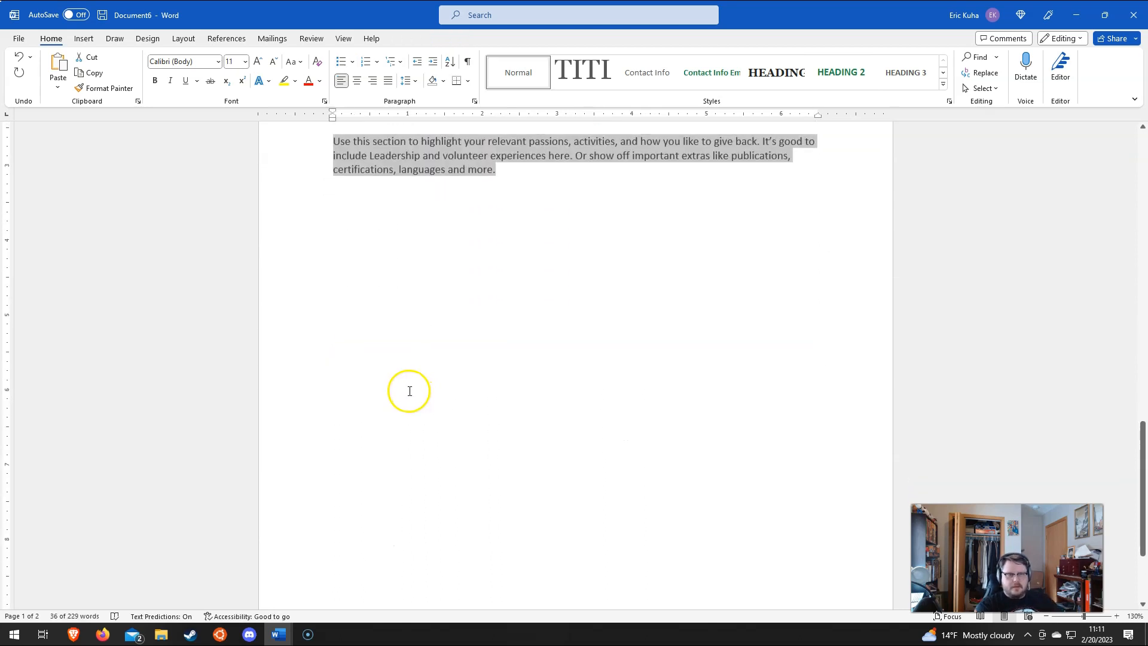
pyautogui.click(519, 265)
pyautogui.scroll(4, 527, 277)
pyautogui.scroll(12, 418, 371)
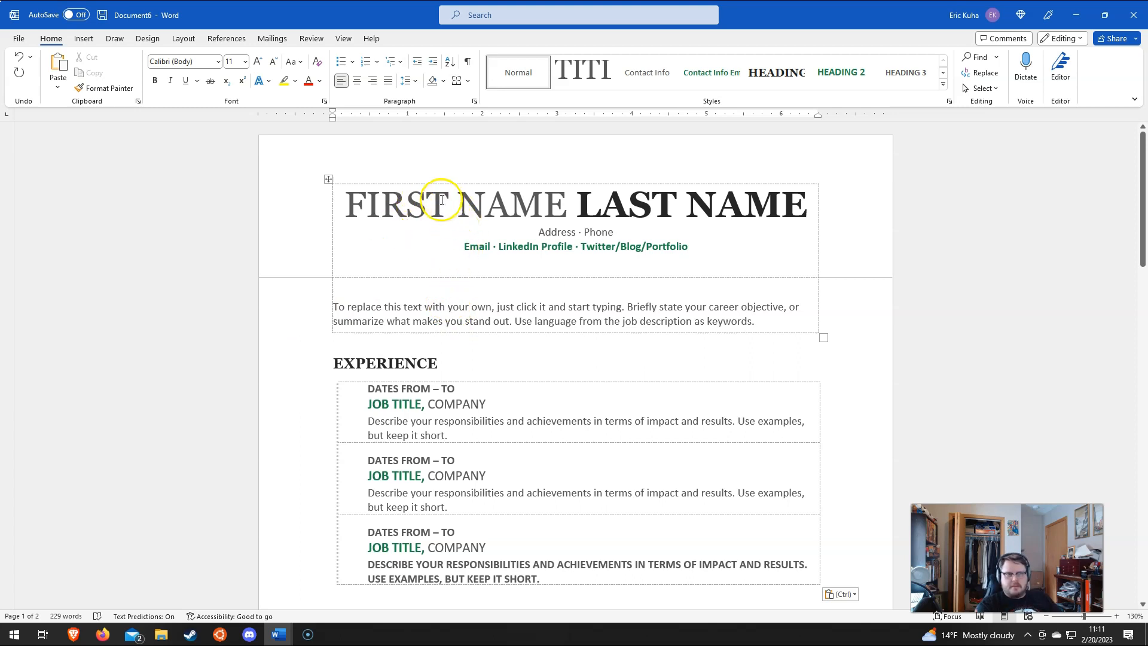
pyautogui.click(410, 208)
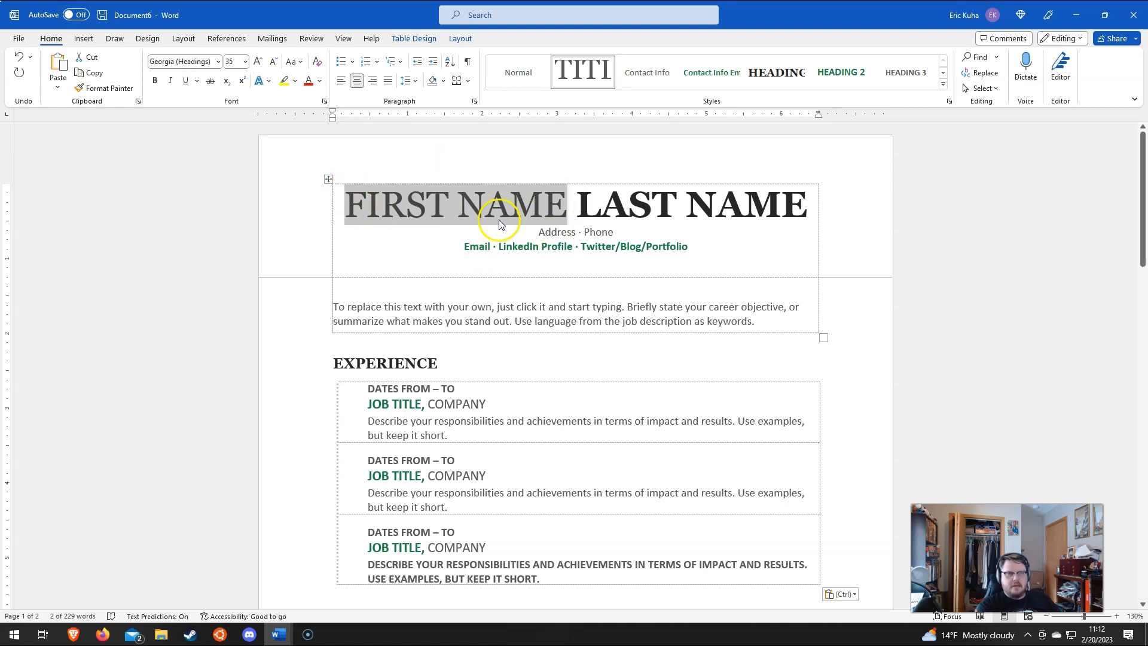
# Step: Check the header's LinkedIn, Email, FIRST NAME, LAST NAME and Address placeholders
pyautogui.click(565, 250)
pyautogui.click(476, 252)
pyautogui.click(486, 205)
pyautogui.click(656, 209)
pyautogui.click(569, 232)
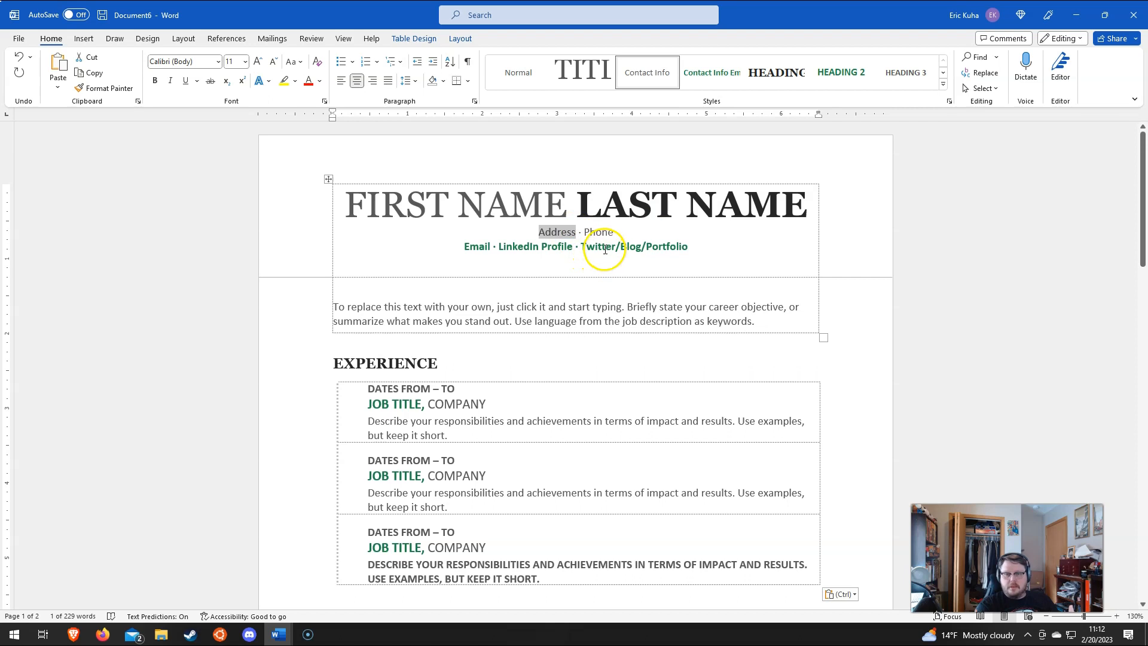
# Step: Type the applicant's first name and surname over the FIRST NAME and LAST NAME placeholders
pyautogui.click(454, 211)
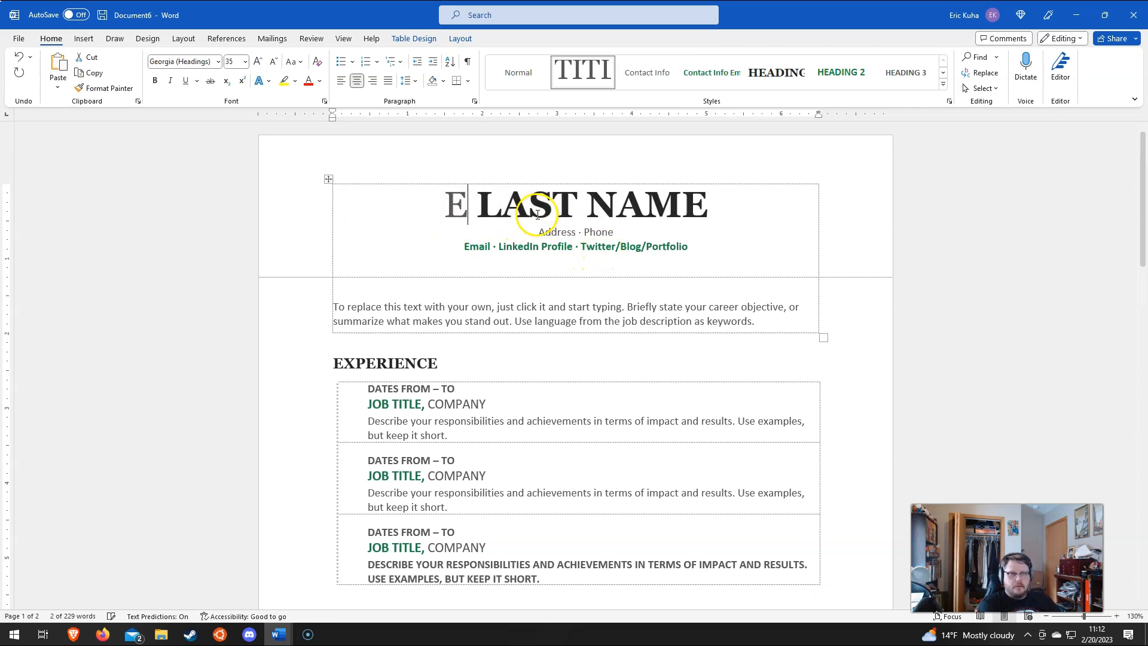
pyautogui.click(618, 202)
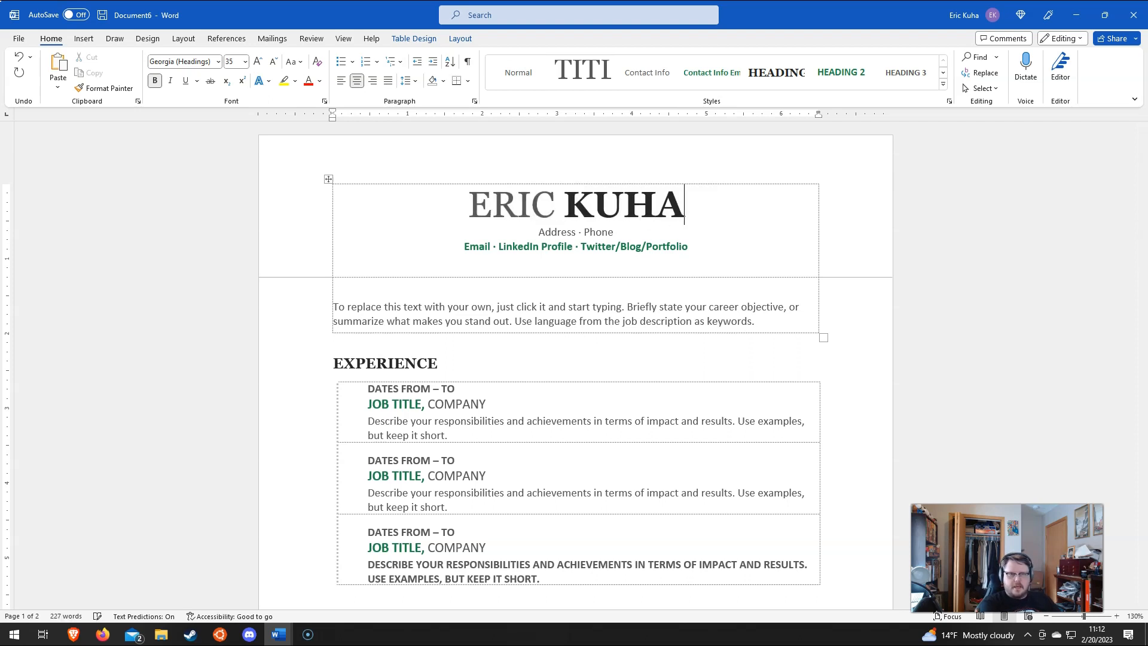
pyautogui.click(525, 232)
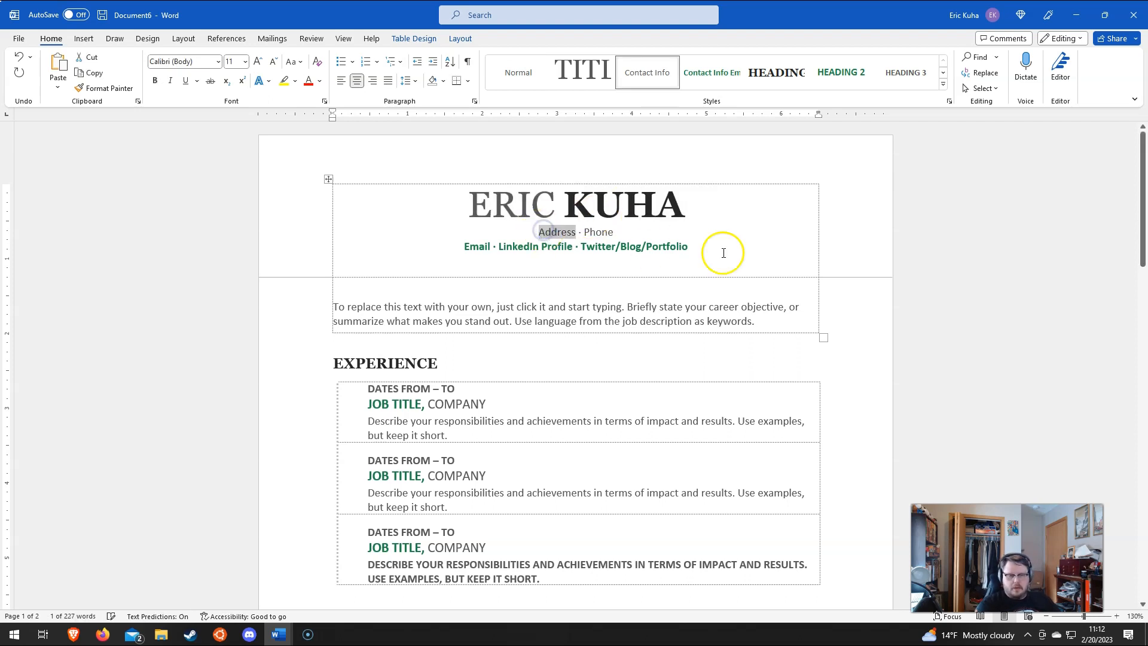
# Step: Enter the applicant's street address and phone number in the header's Address and Phone placeholders
pyautogui.write('1407')
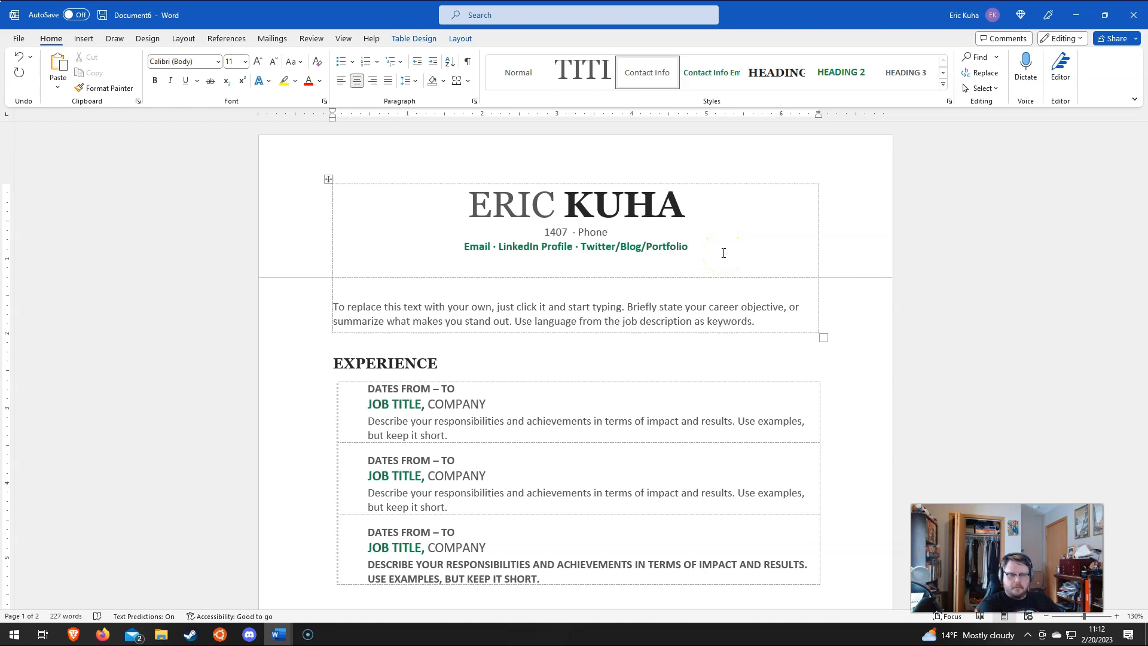
pyautogui.write(' My Stree')
pyautogui.write('t')
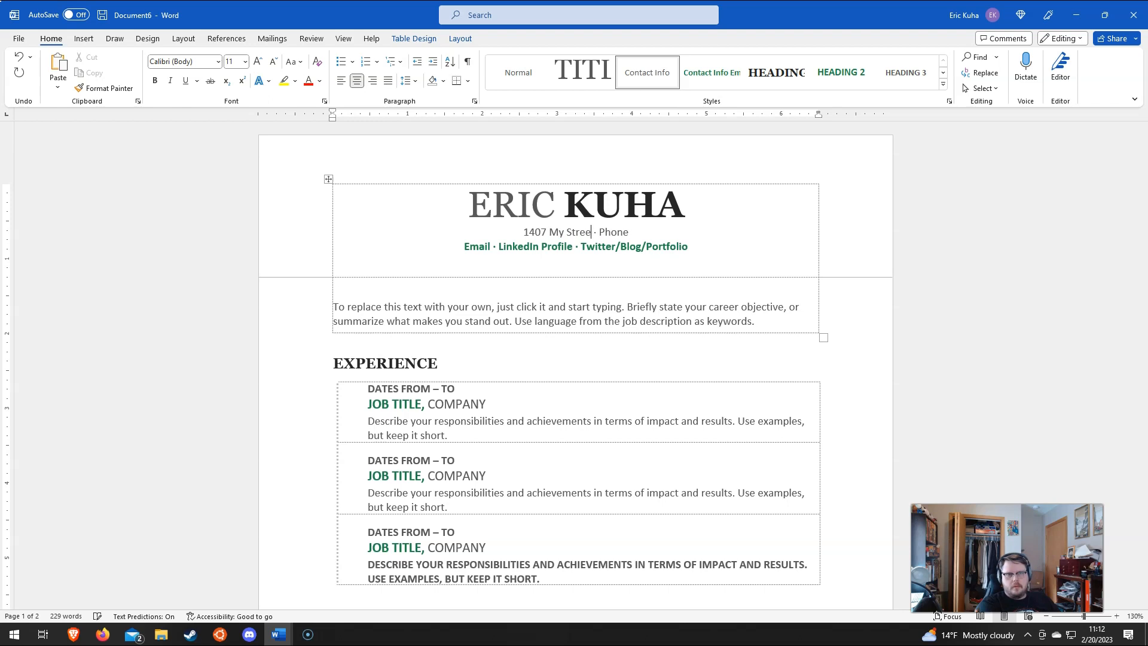
pyautogui.write(' Bemidji')
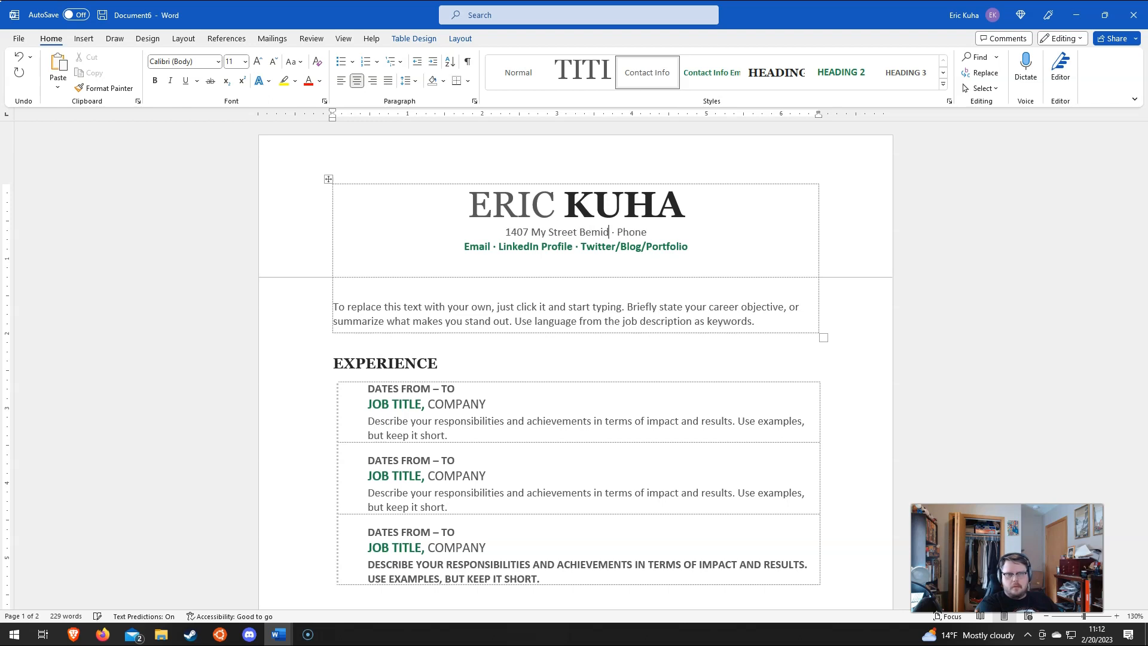
pyautogui.click(631, 228)
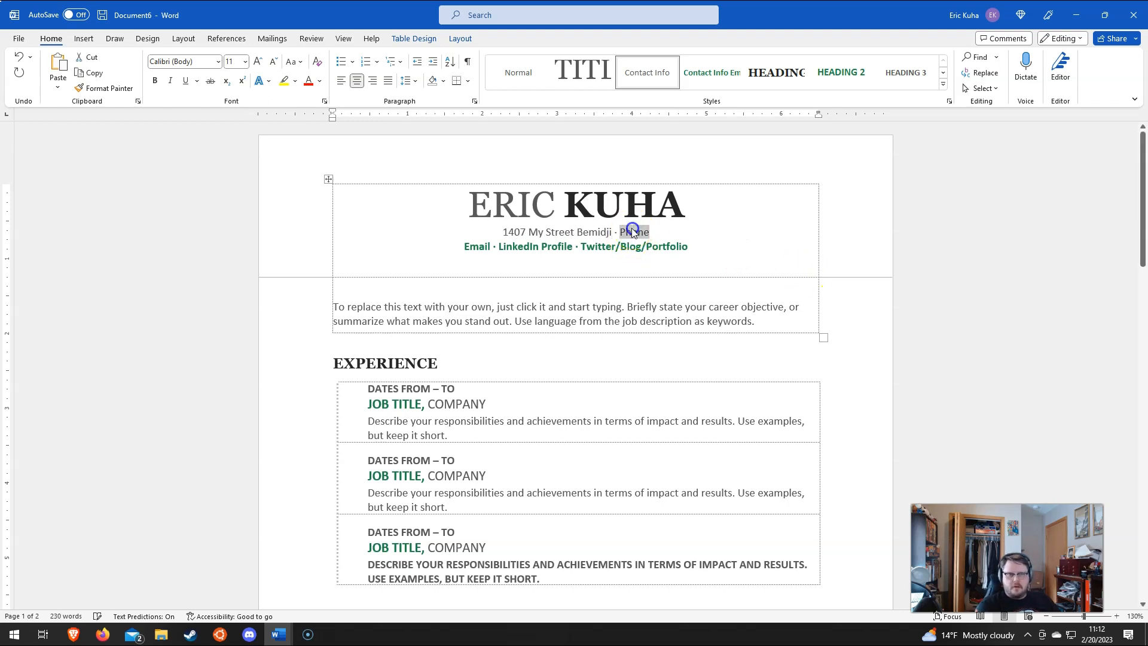
pyautogui.write('s55-1234')
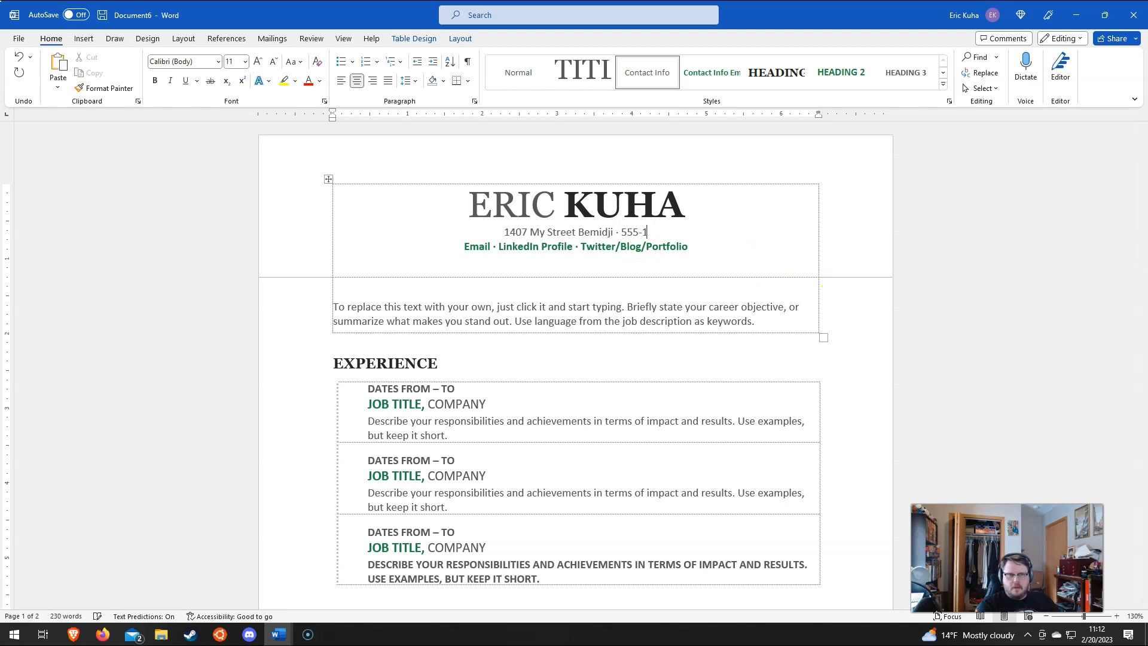
pyautogui.click(634, 229)
# Step: Enter the applicant's e-mail address, then select the LinkedIn and Twitter/Blog/Portfolio placeholders
pyautogui.click(475, 246)
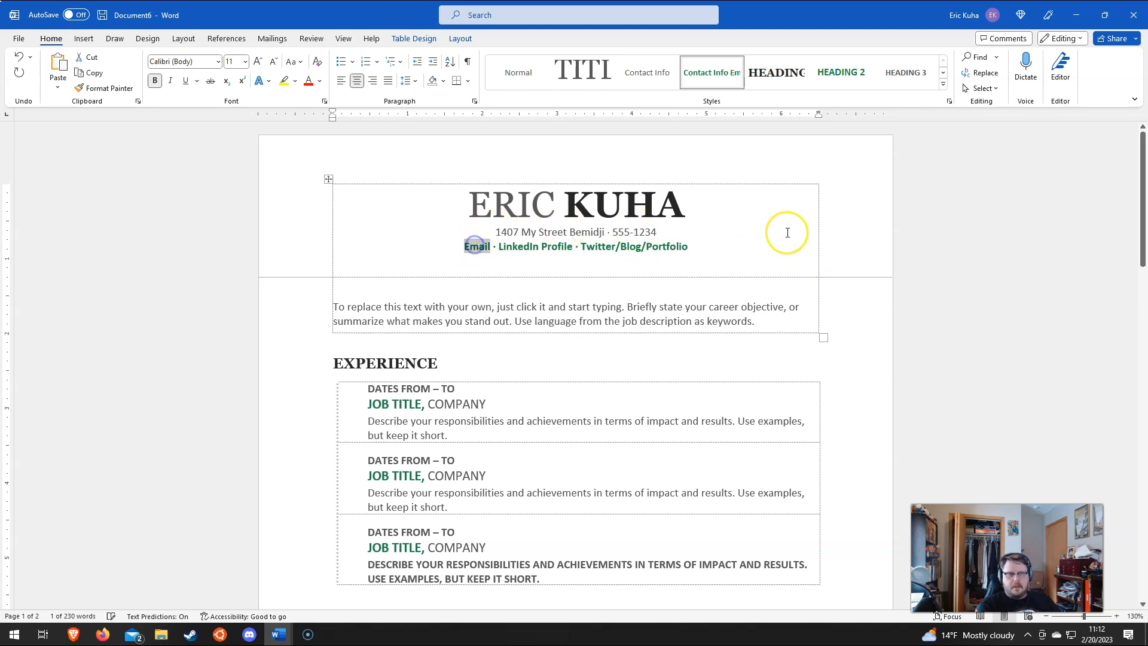
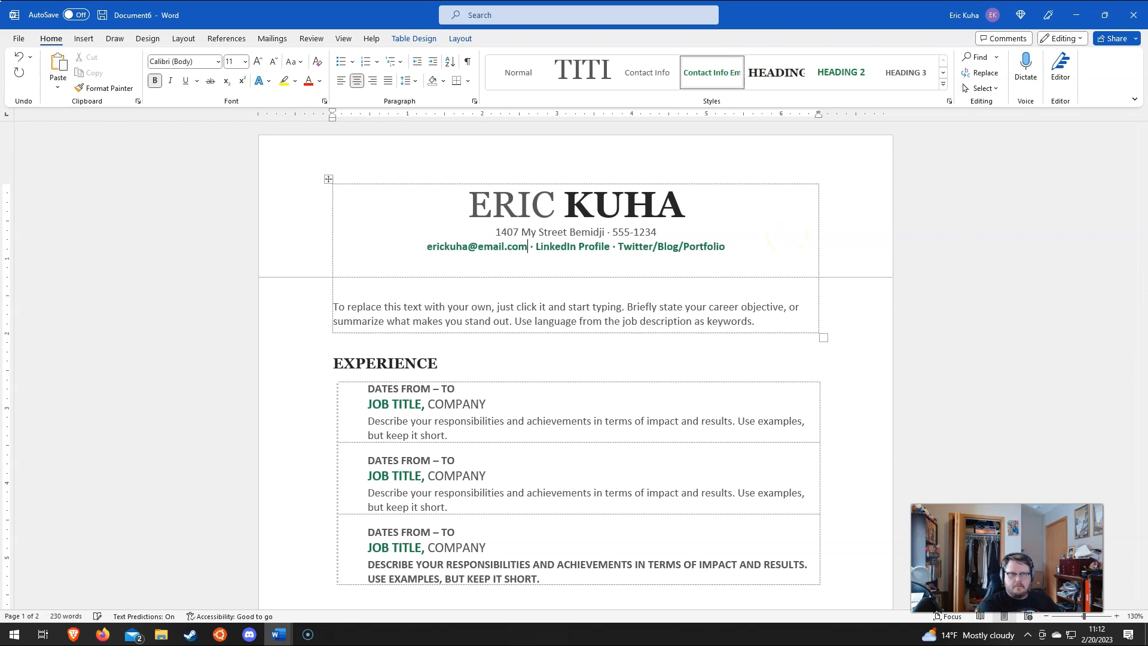
pyautogui.click(799, 253)
pyautogui.click(589, 248)
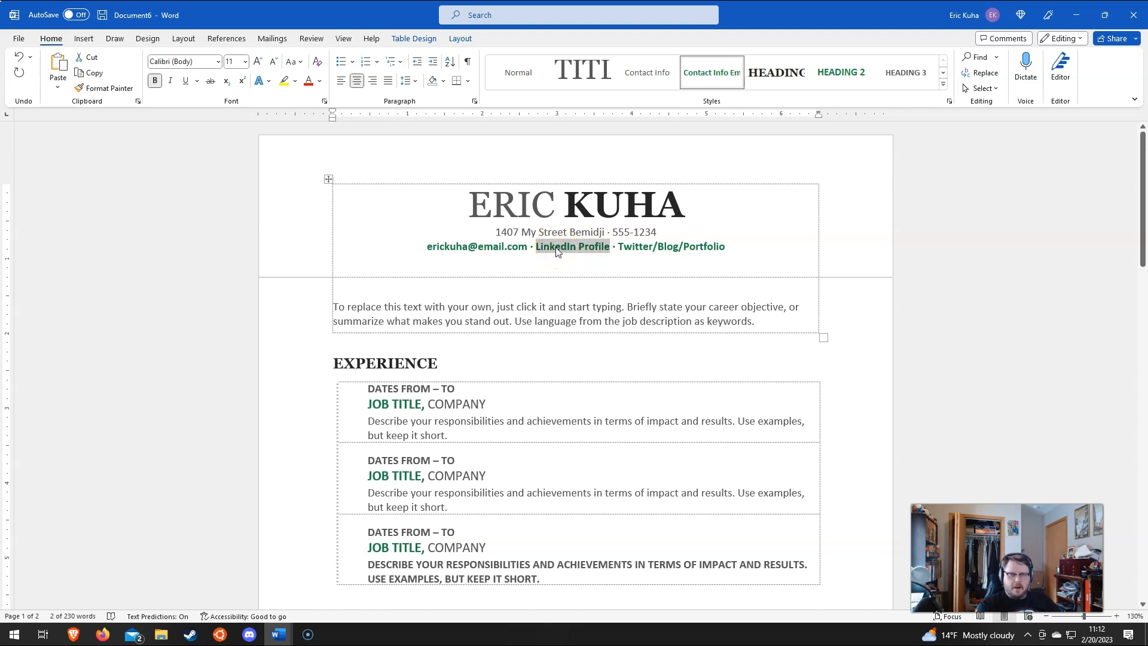
pyautogui.click(658, 247)
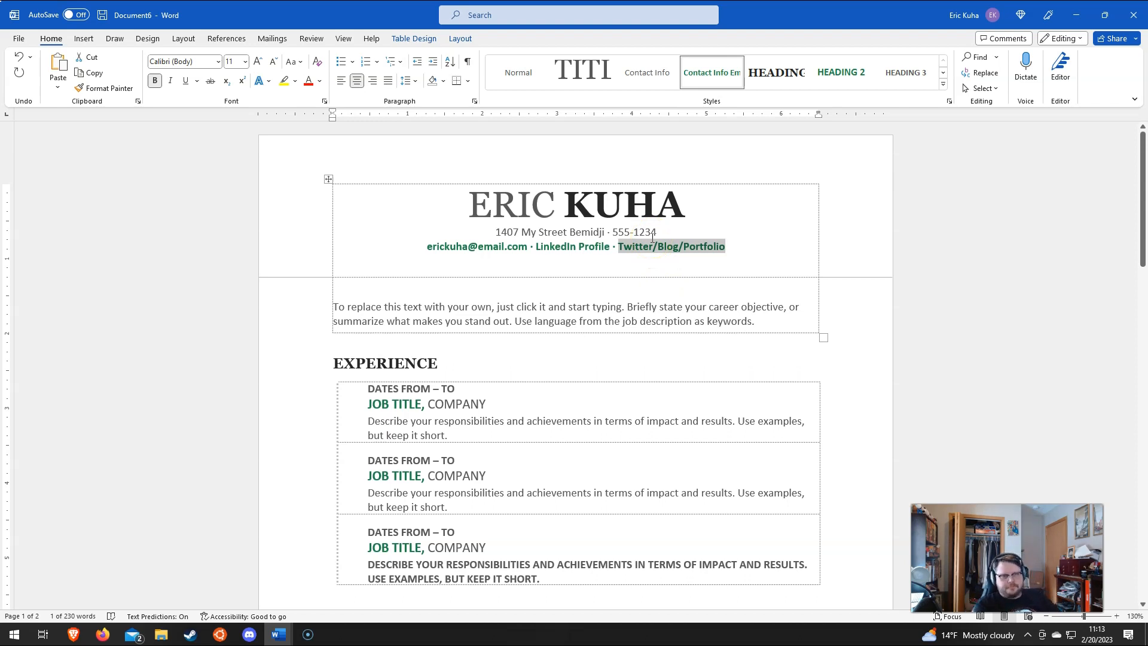
# Step: Compare the formatting of the first, second and third job descriptions
pyautogui.scroll(-2, 514, 302)
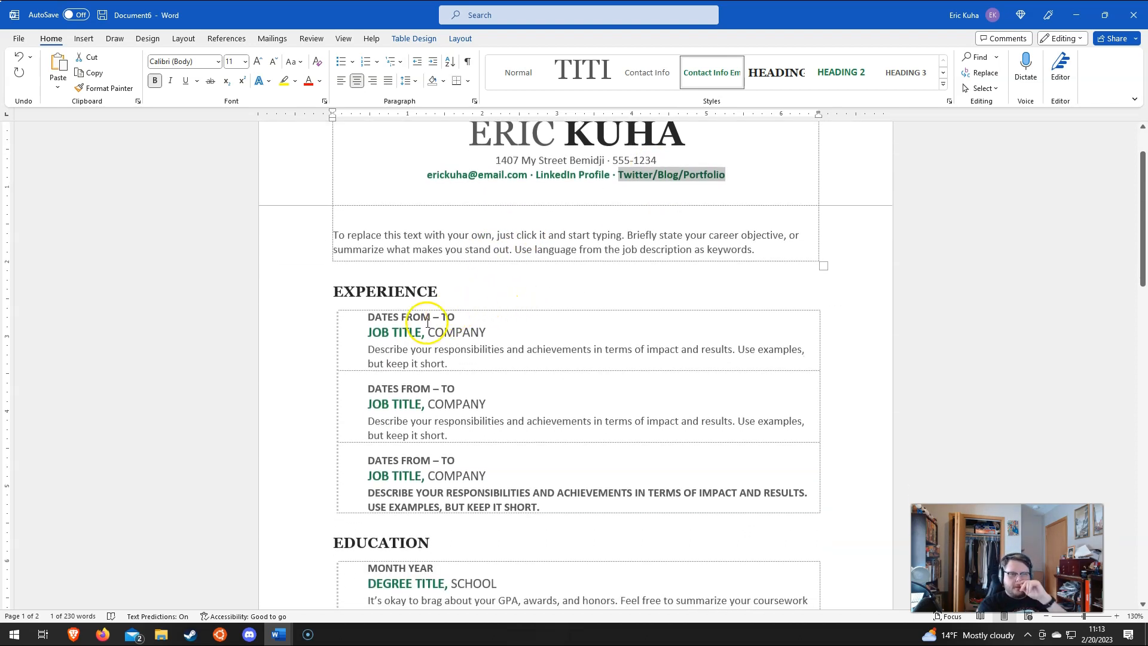
pyautogui.click(464, 495)
pyautogui.scroll(-3, 461, 443)
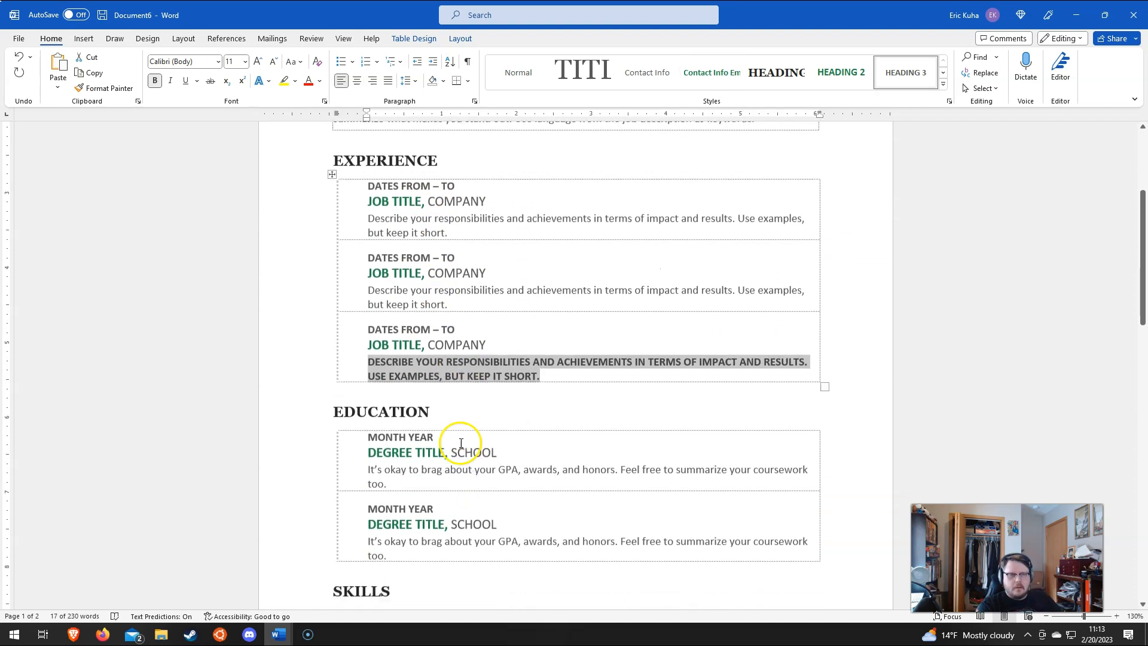
pyautogui.click(423, 302)
pyautogui.click(451, 371)
pyautogui.click(383, 236)
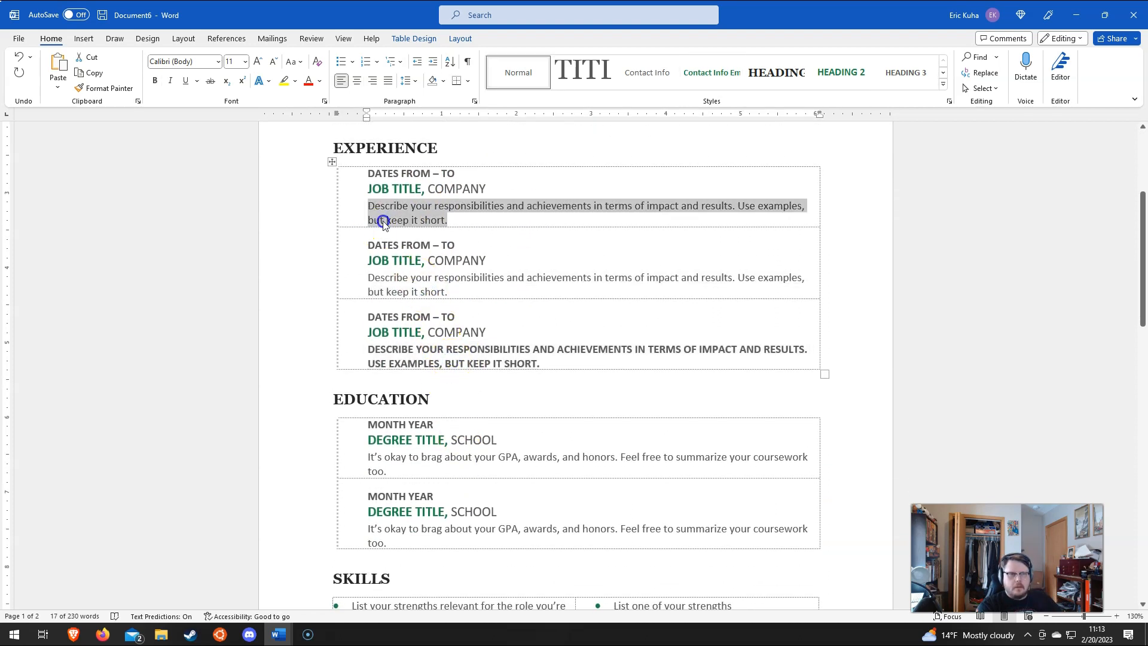
pyautogui.click(427, 350)
# Step: Format-paint the first job description's style onto the third job's description and verify it
pyautogui.click(439, 216)
pyautogui.click(102, 87)
pyautogui.click(442, 350)
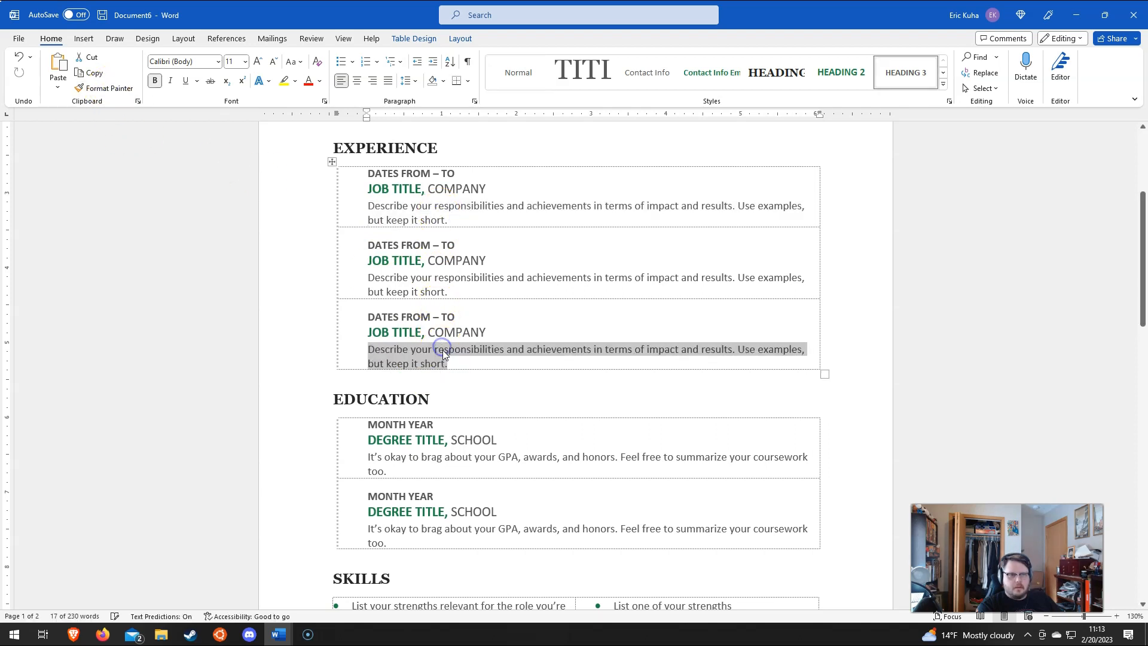
pyautogui.click(406, 174)
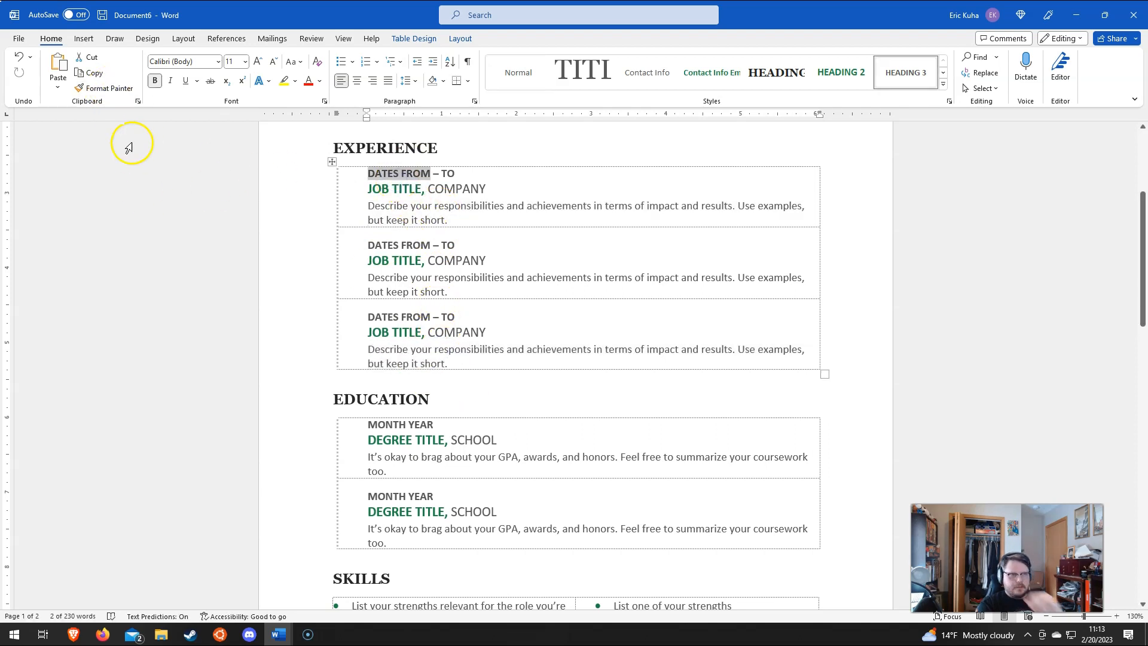
pyautogui.click(399, 205)
pyautogui.click(424, 350)
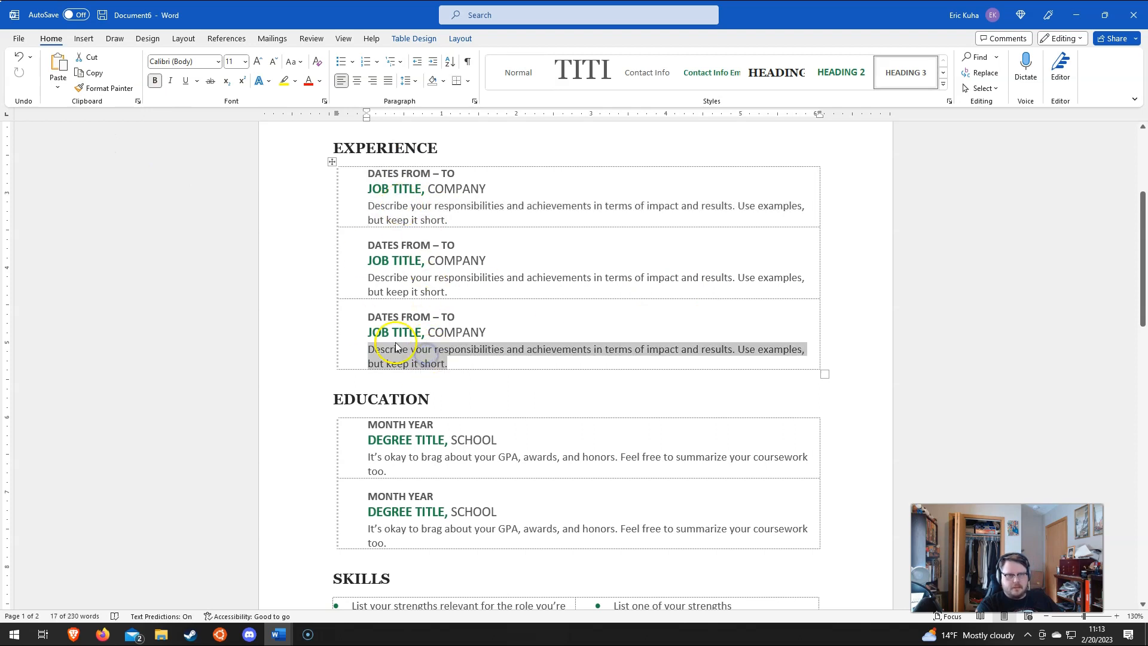
pyautogui.click(383, 172)
# Step: Type the first job's start year and replace the TO date with PRESENT
pyautogui.write('2020')
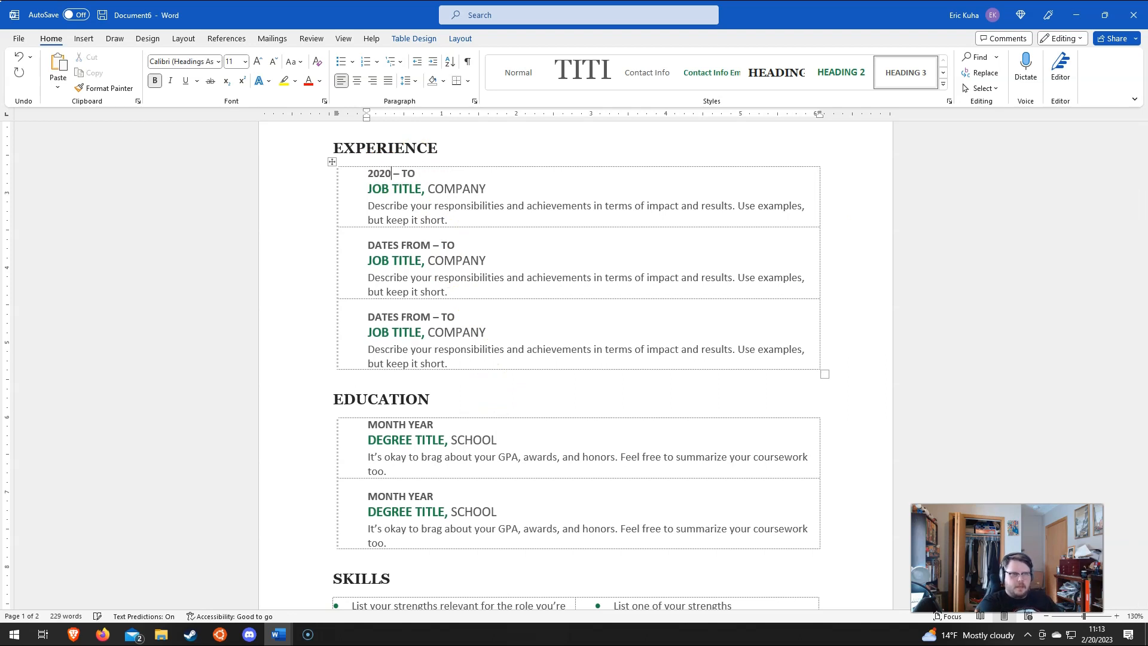
pyautogui.click(389, 174)
pyautogui.write('14')
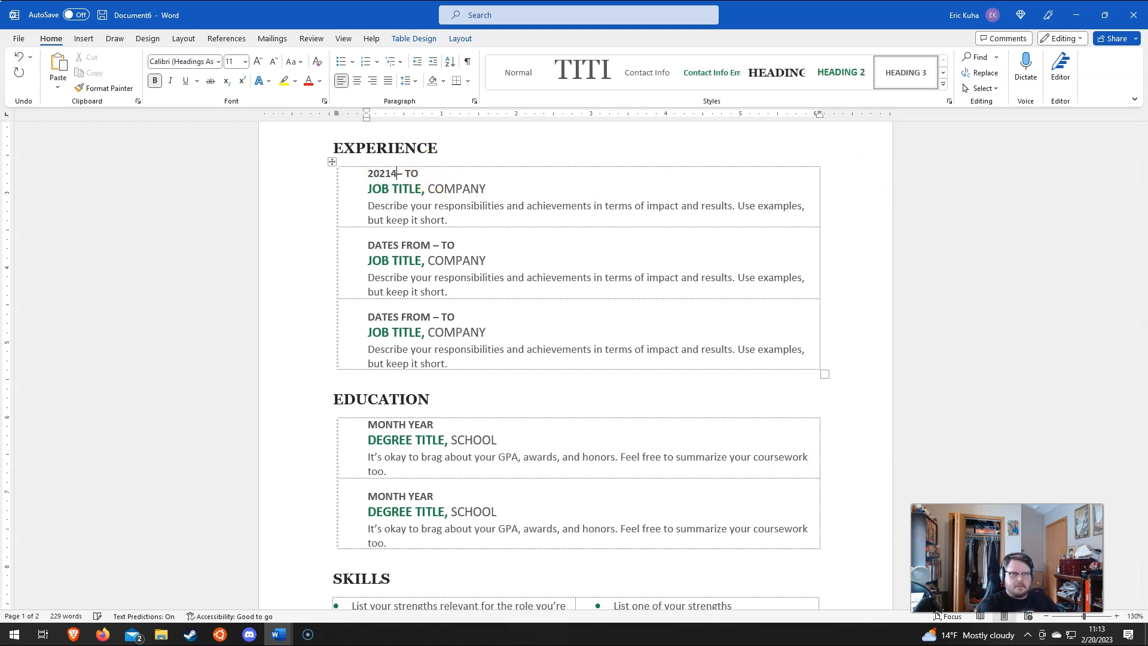
pyautogui.doubleClick(413, 175)
pyautogui.write('PRESENT')
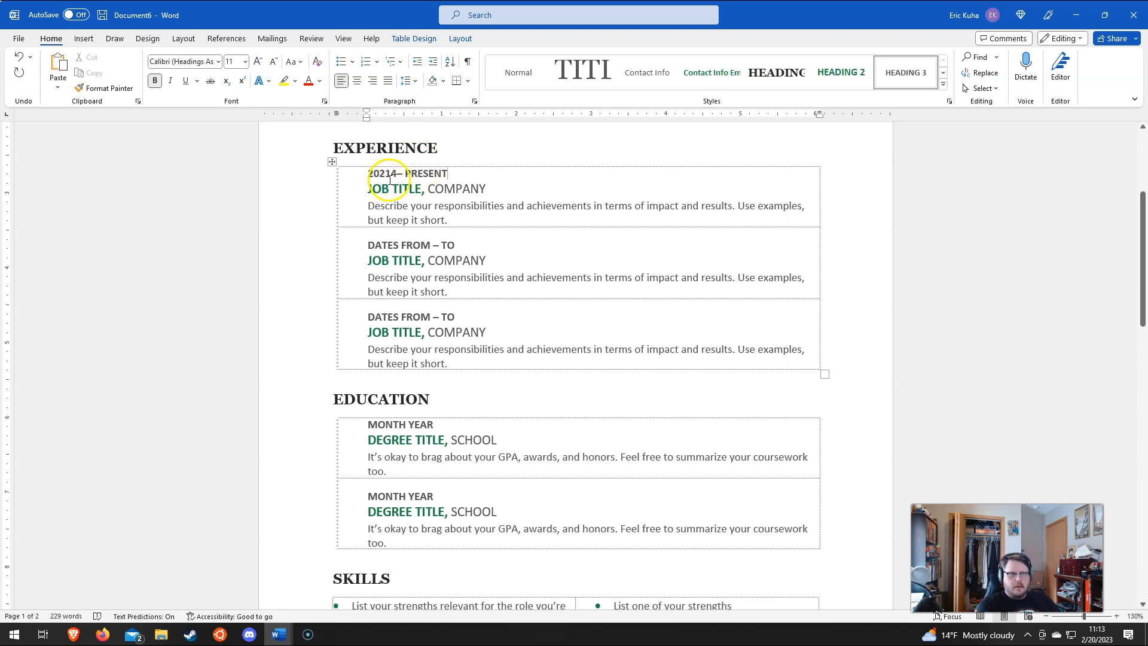
# Step: Enter INFORMATION TECHNOLOGY INSTRUCTOR and LEECH LAKE TRIBAL COLLEGE, and begin the teaching description
pyautogui.click(392, 188)
pyautogui.write('INFORMATION TECHNOLOGY INSTRUCTOR')
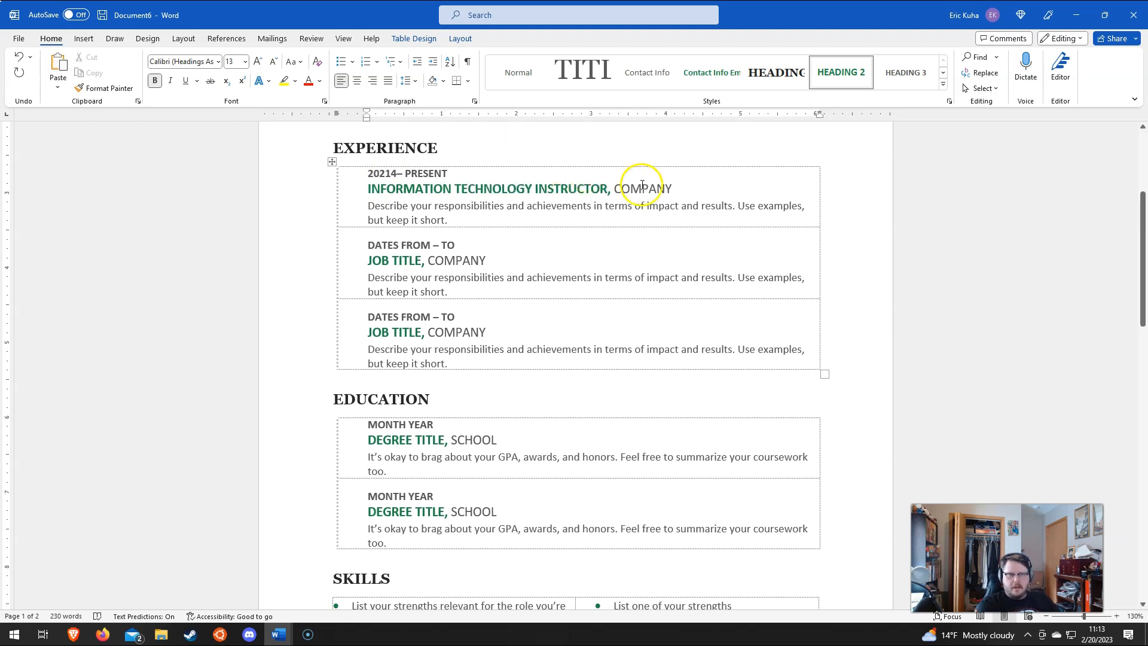
pyautogui.click(641, 185)
pyautogui.write('LEECH LAKE TRIBAL')
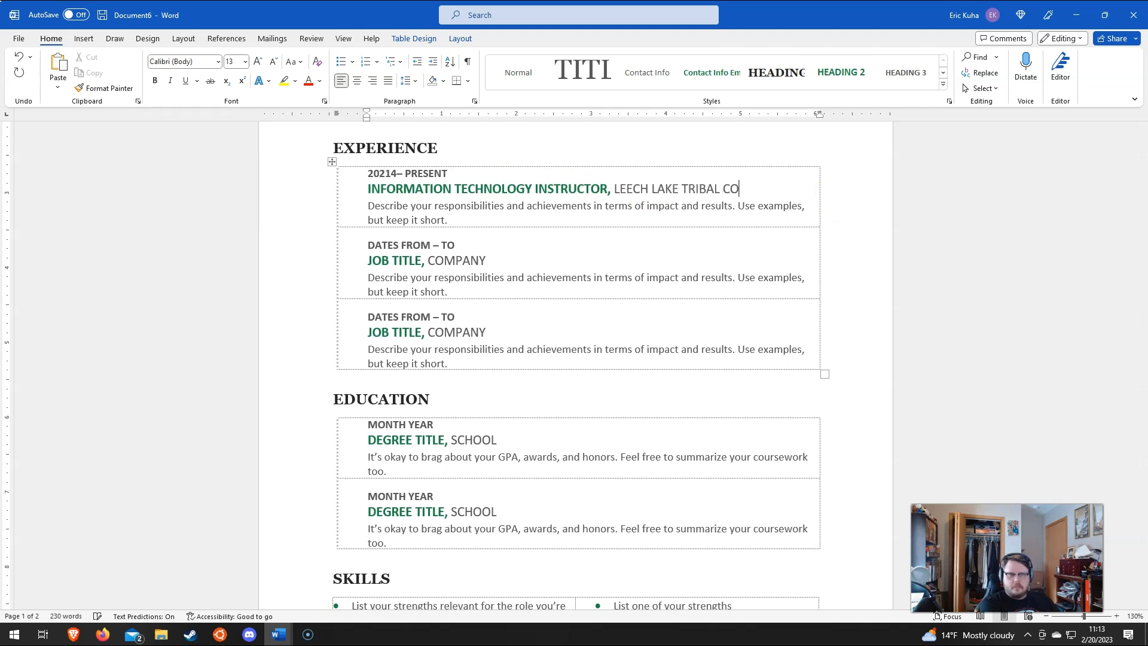
pyautogui.write(' COLLEGE')
pyautogui.click(583, 204)
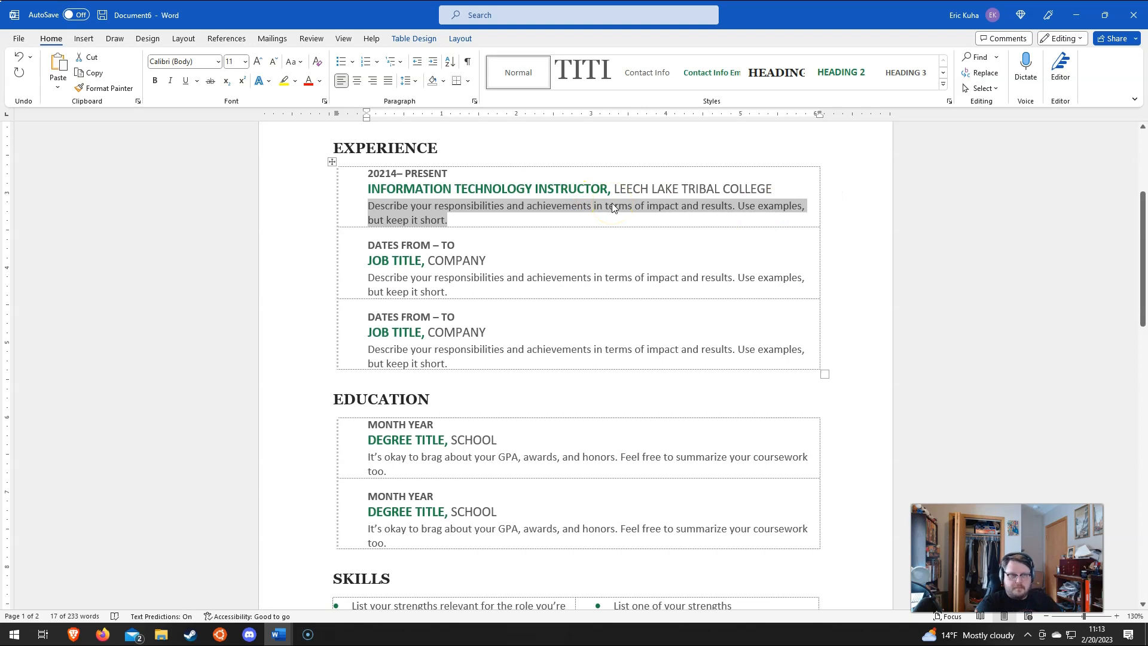
pyautogui.write('Ta')
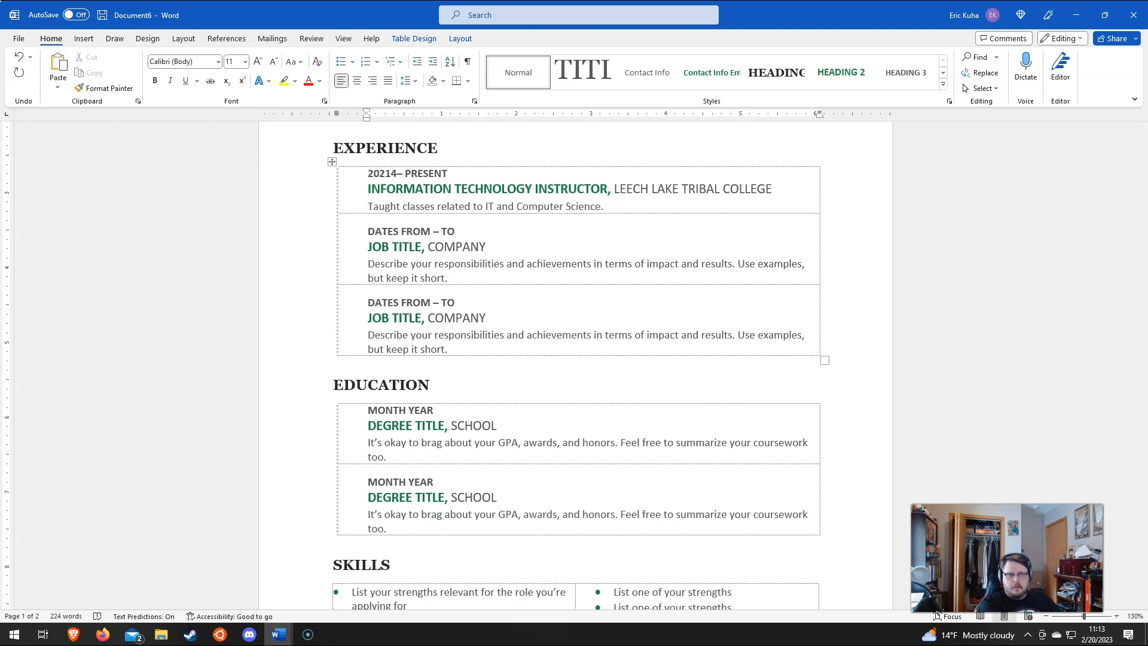
# Step: Bullet the 'Taught classes related to IT and Computer Science.' line and start a second bullet
pyautogui.press('Return')
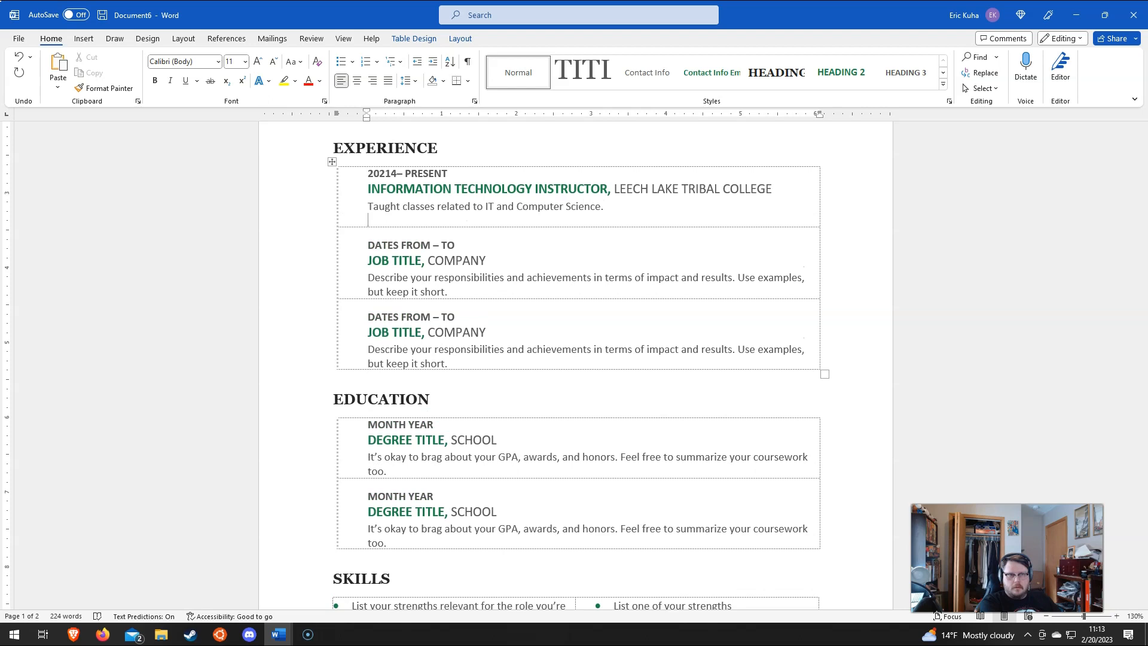
pyautogui.click(464, 205)
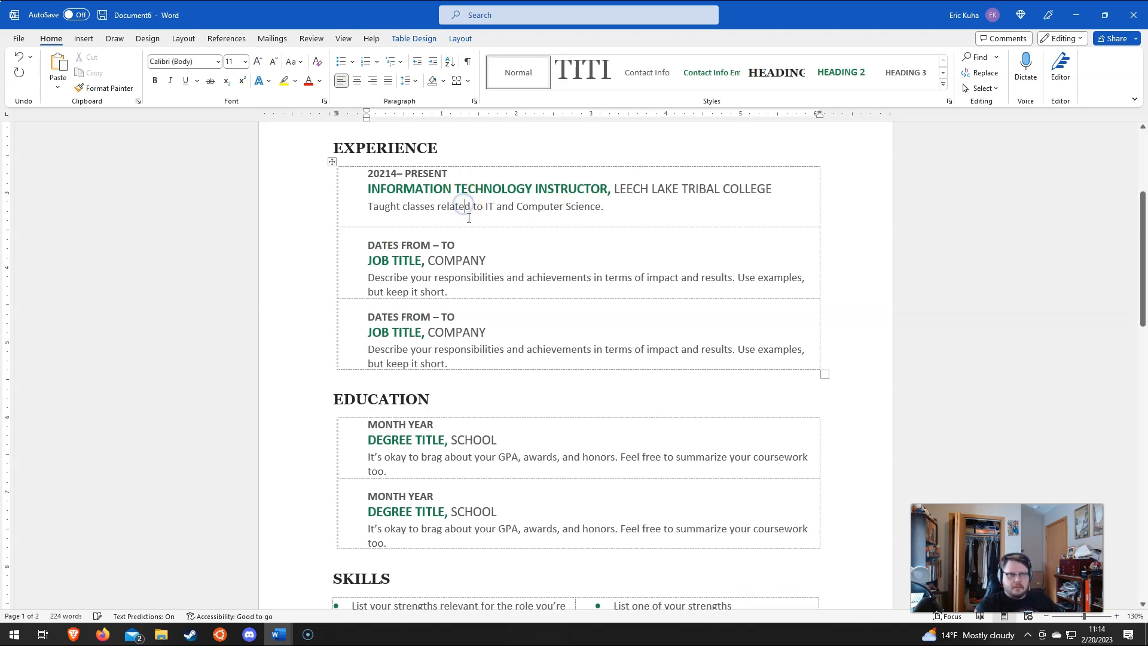
pyautogui.press('BackSpace')
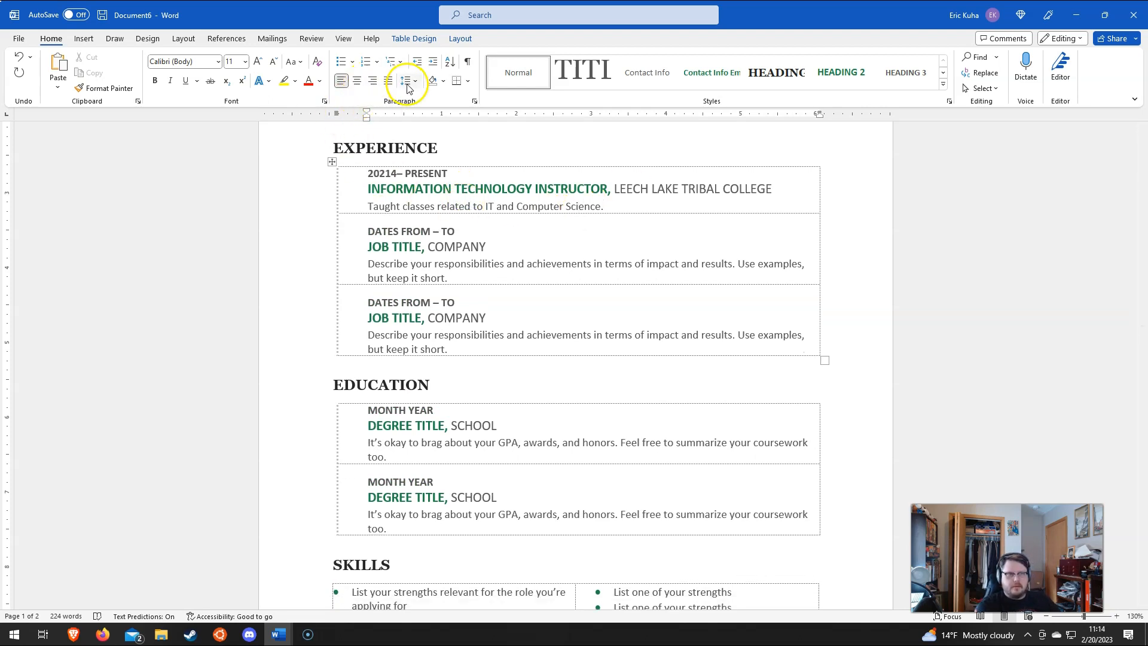
pyautogui.click(347, 62)
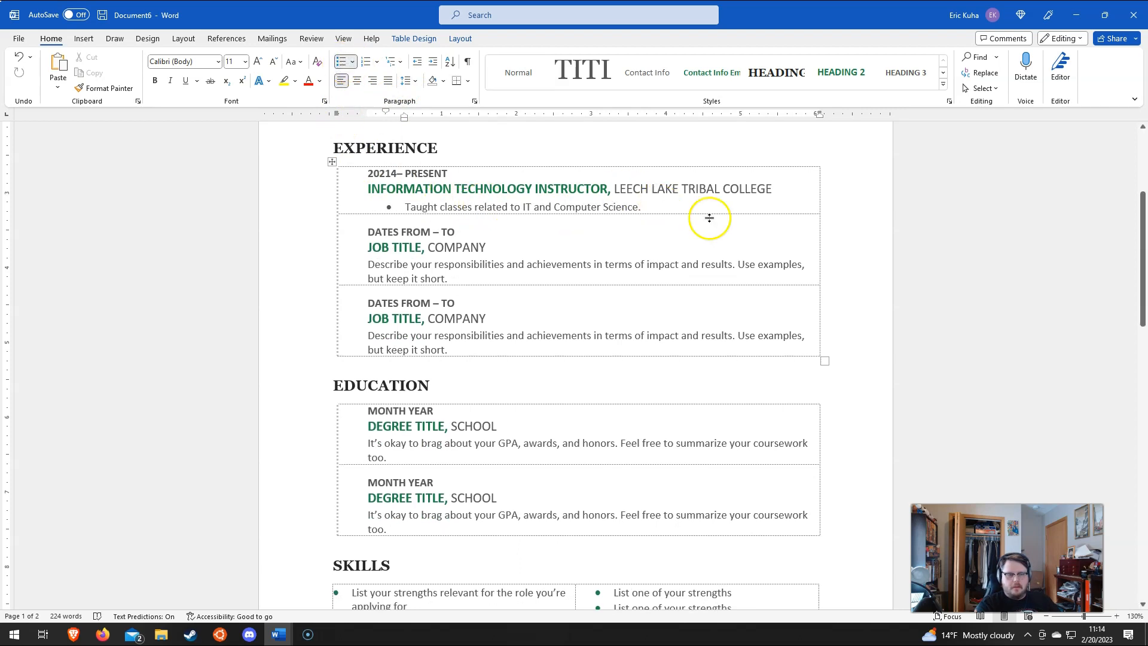
pyautogui.press('Return')
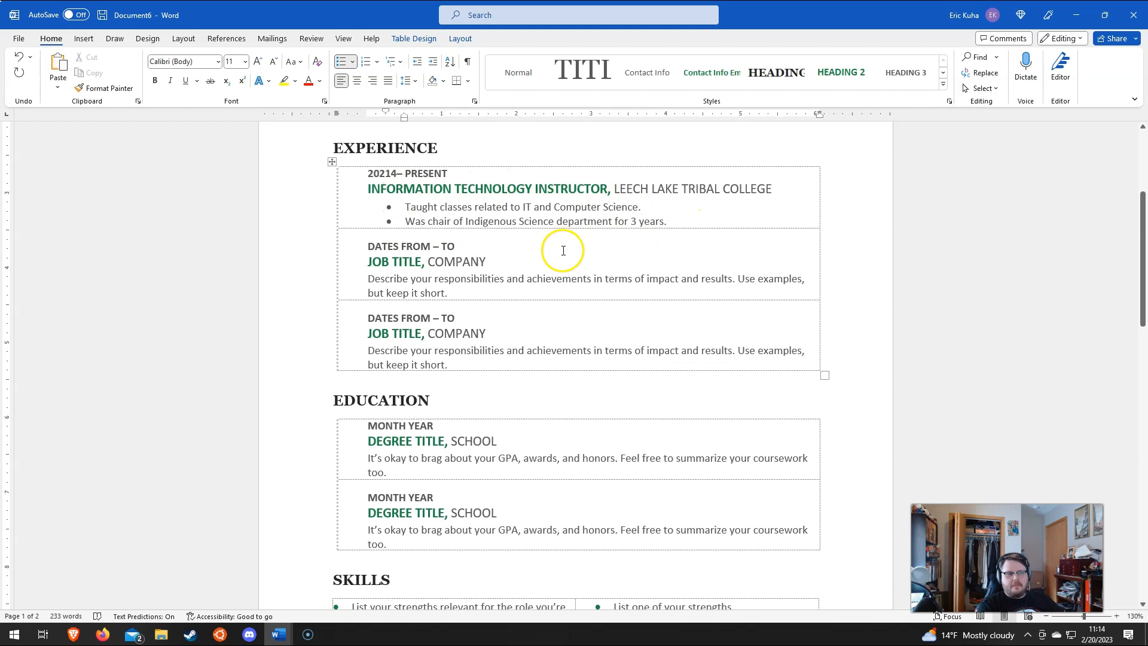
# Step: Enter GREEN GROCER as the second job's title and start the Harmony Natural Foods Co-op company name
pyautogui.click(392, 263)
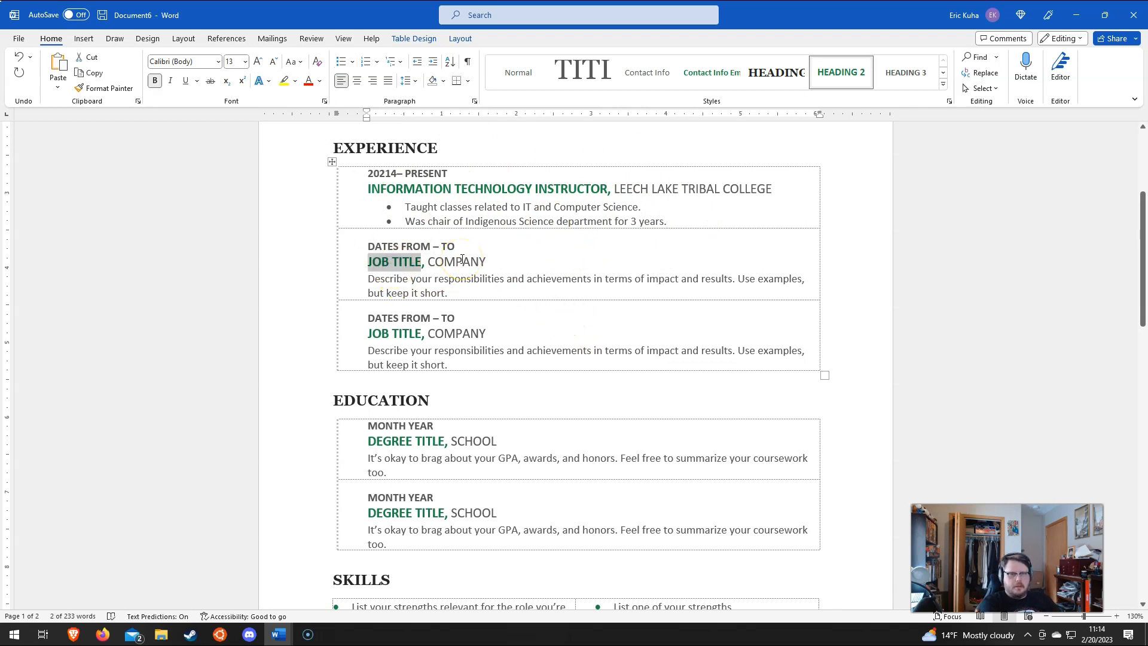
pyautogui.write('GREEN GROCER')
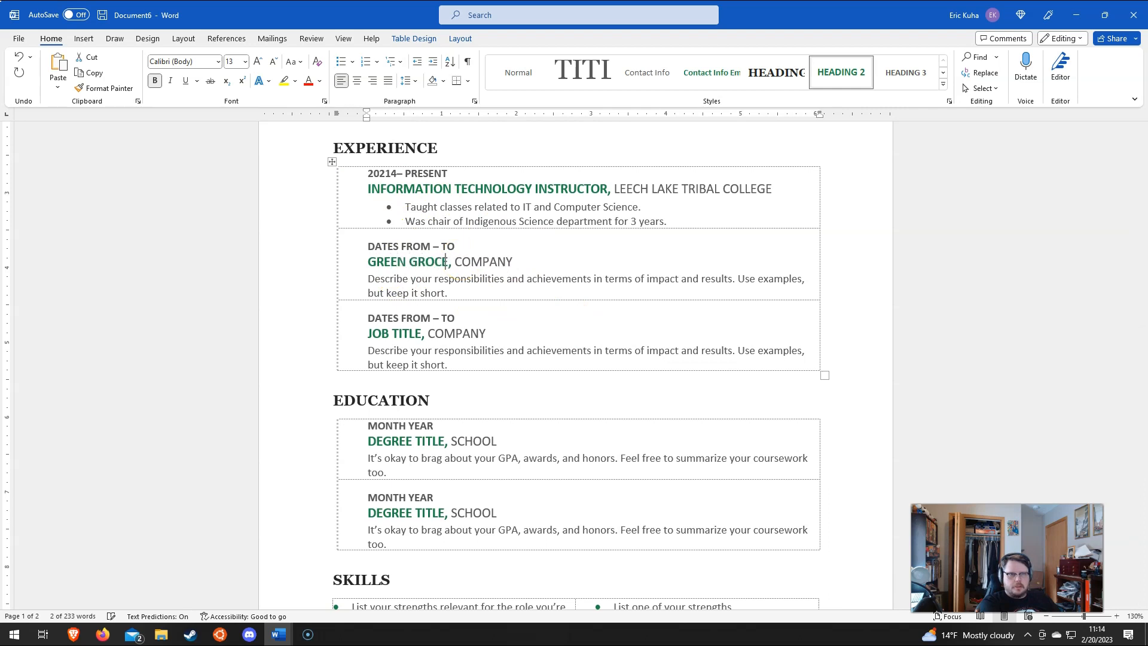
pyautogui.click(490, 262)
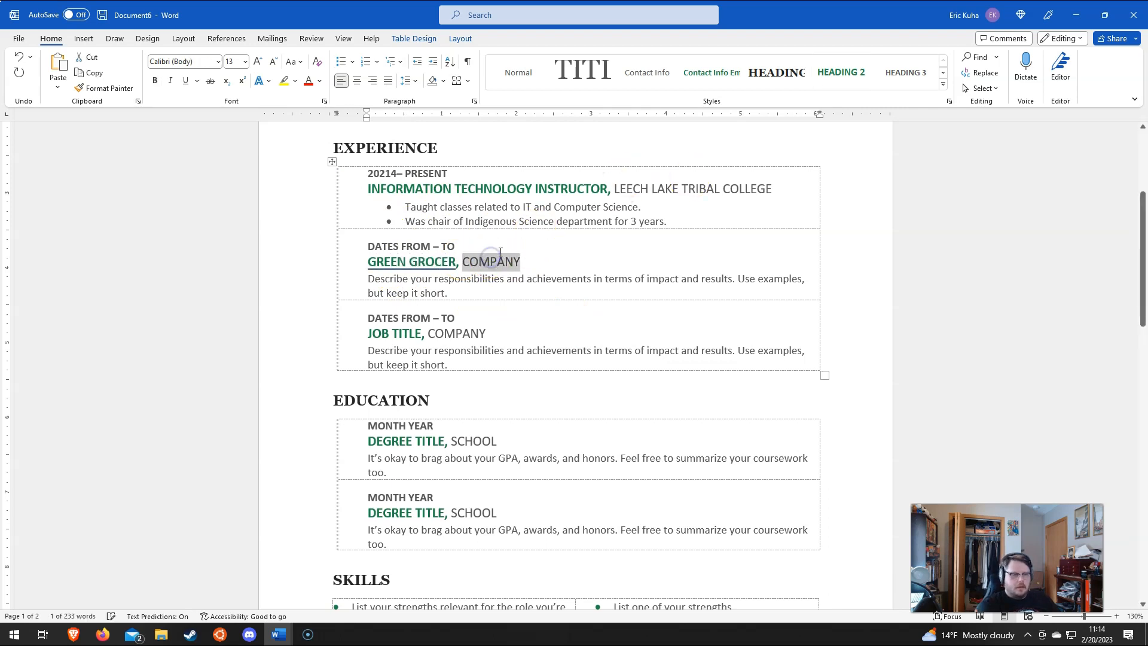
pyautogui.write('HARMONY NATURAL FOODS CO-O')
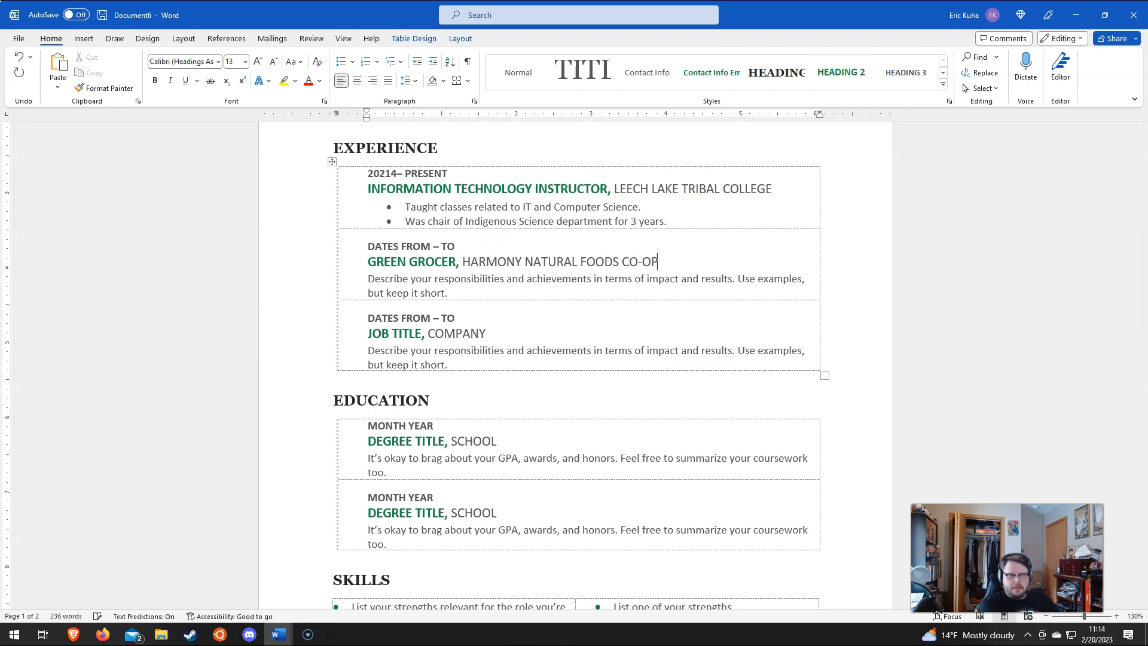
# Step: Set the second job's dates to 2007 – 2009 and select its description placeholder
pyautogui.moveTo(367, 262); pyautogui.dragTo(449, 253)
pyautogui.write('2007')
pyautogui.doubleClick(408, 247)
pyautogui.write('200')
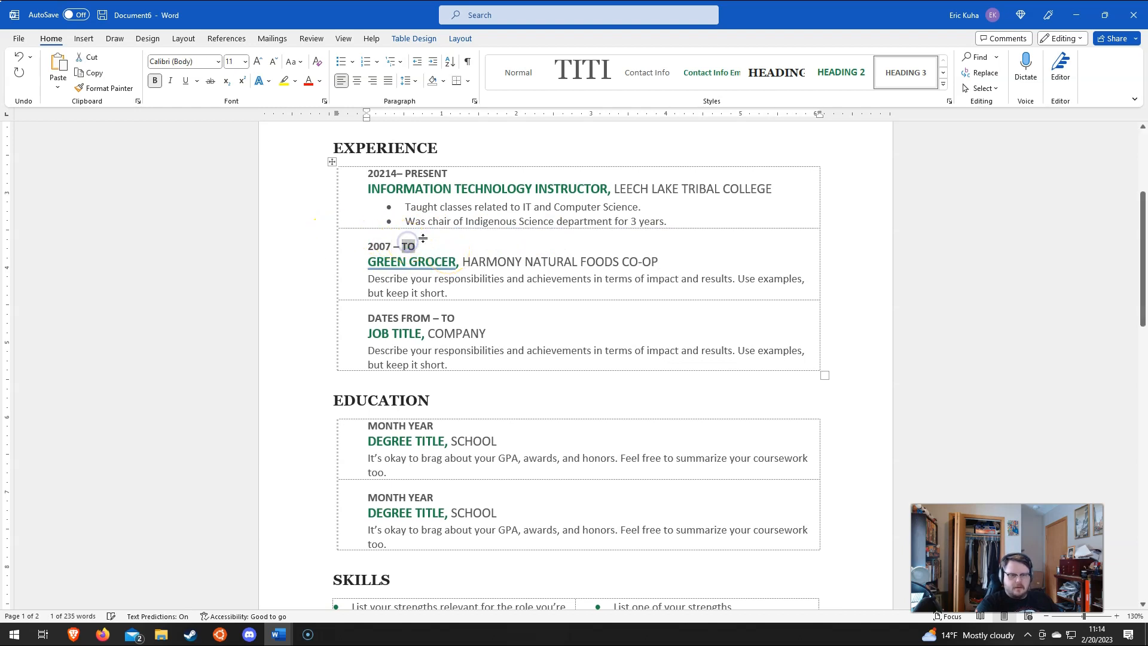
pyautogui.write('9')
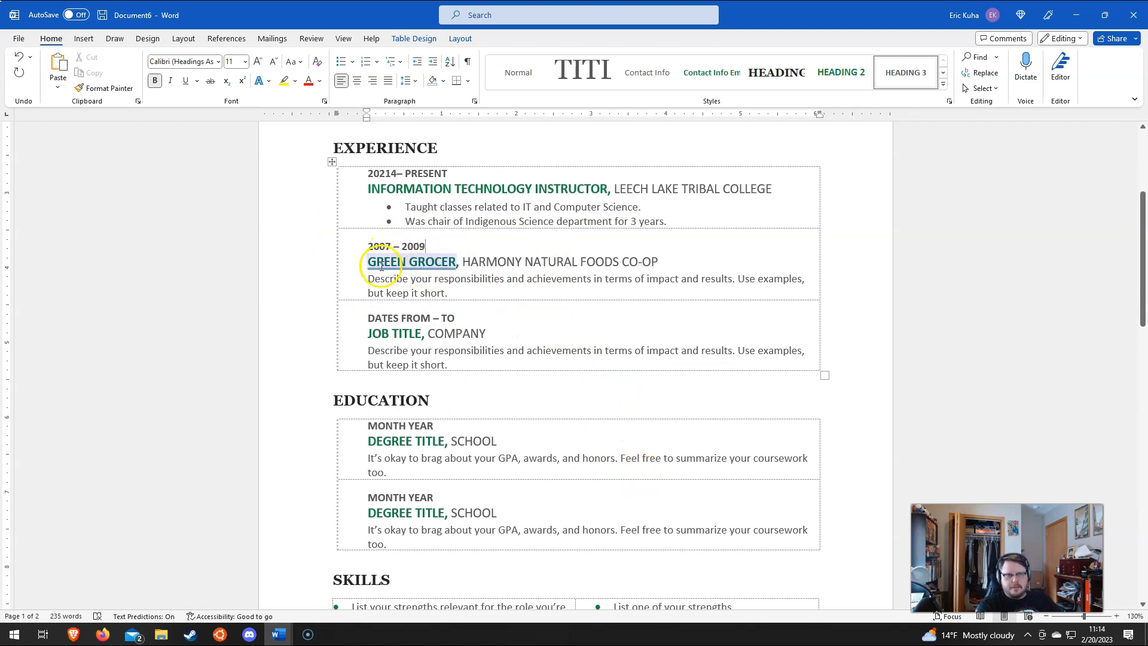
pyautogui.click(422, 286)
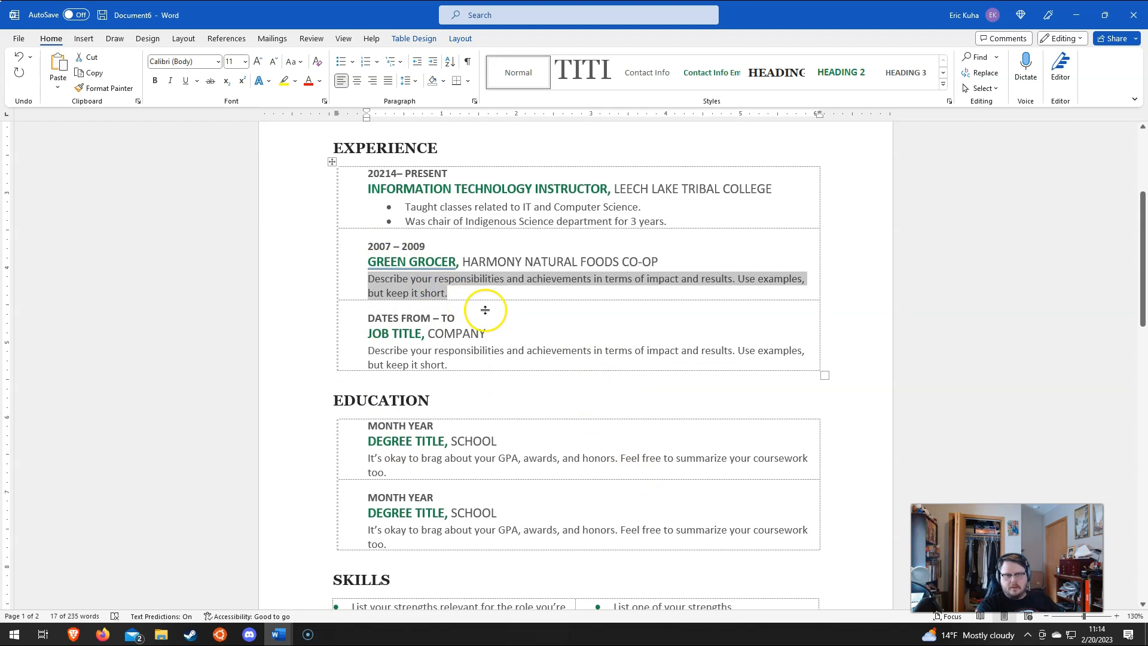
pyautogui.scroll(-3, 479, 325)
pyautogui.scroll(-1, 474, 333)
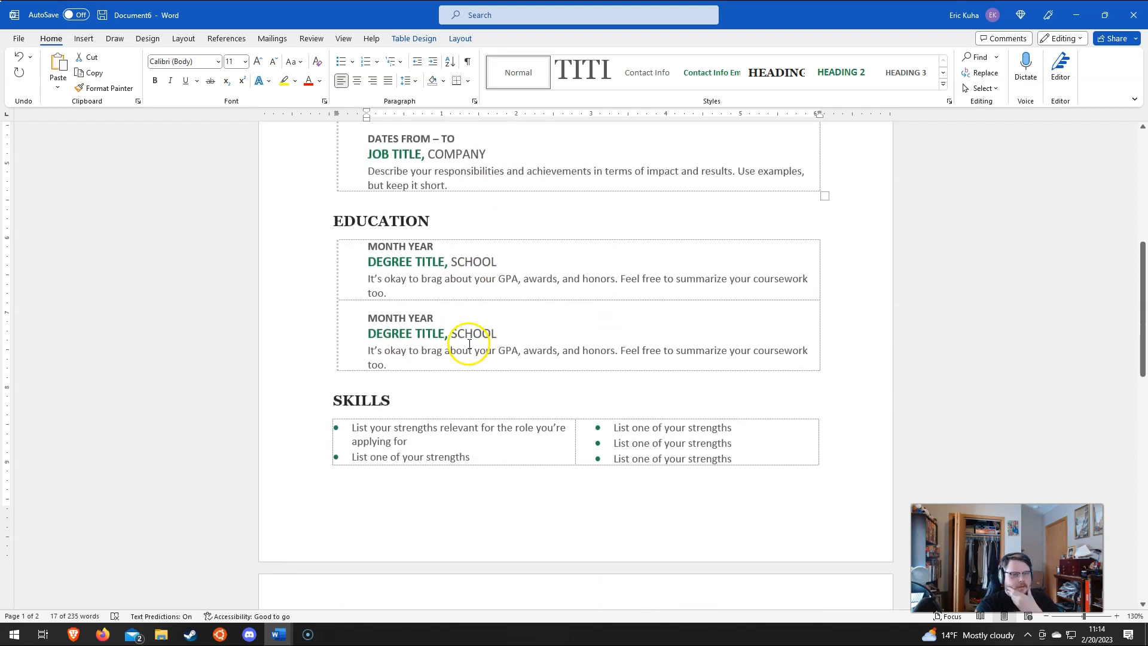
pyautogui.scroll(4, 474, 333)
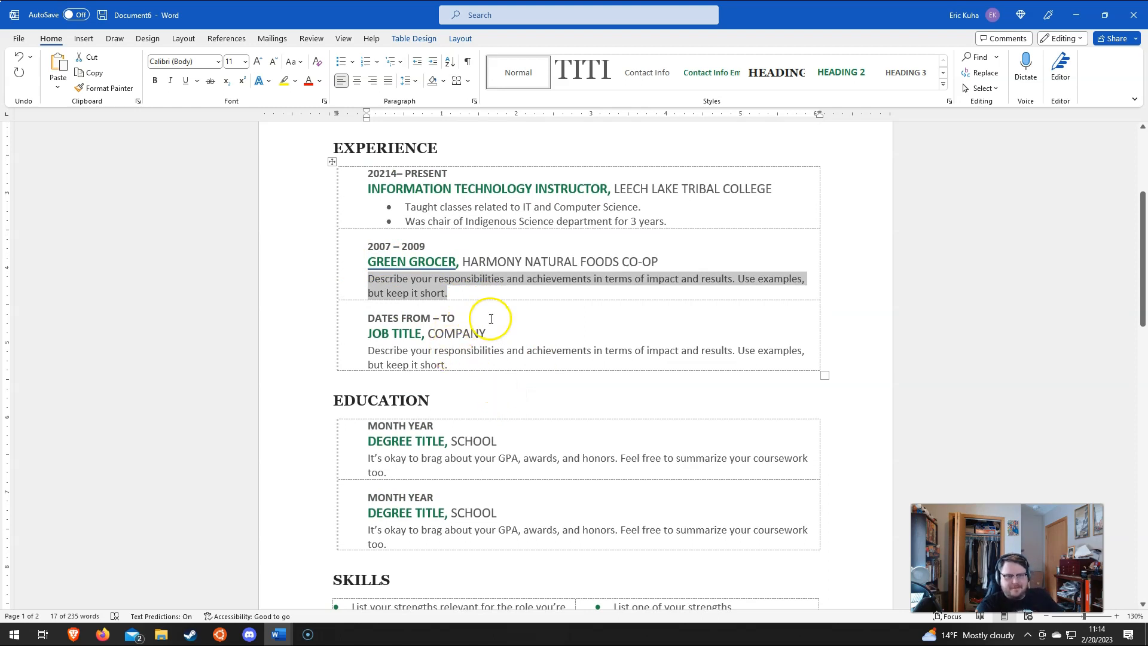
pyautogui.scroll(-3, 395, 508)
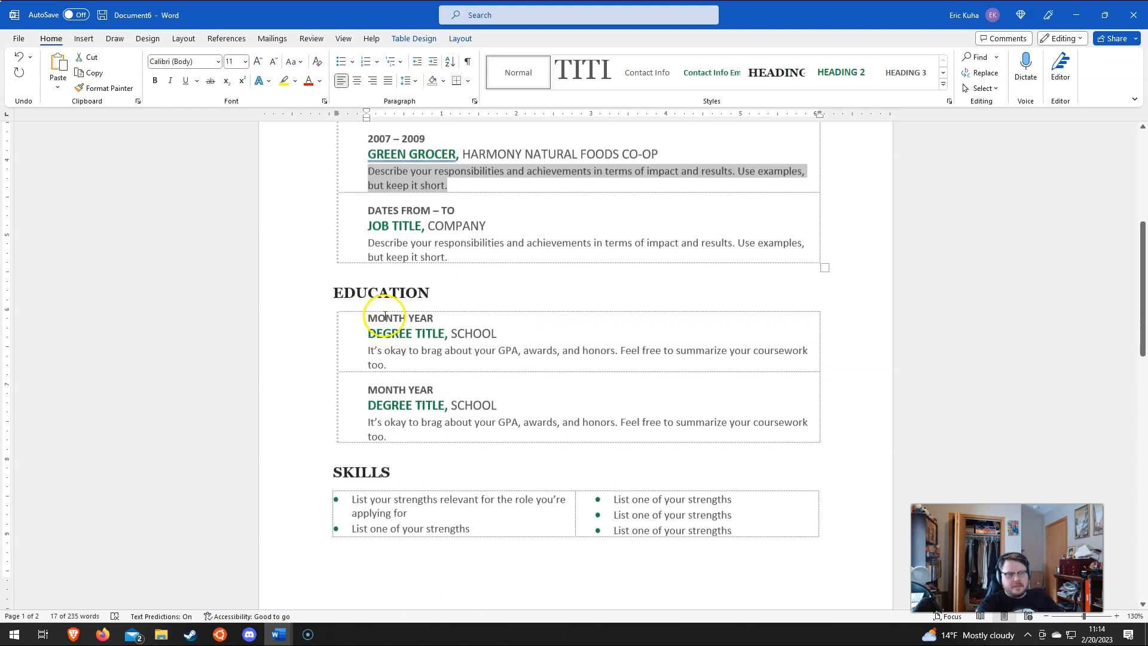
# Step: Set the first Education entry's date to May 2020
pyautogui.click(385, 316)
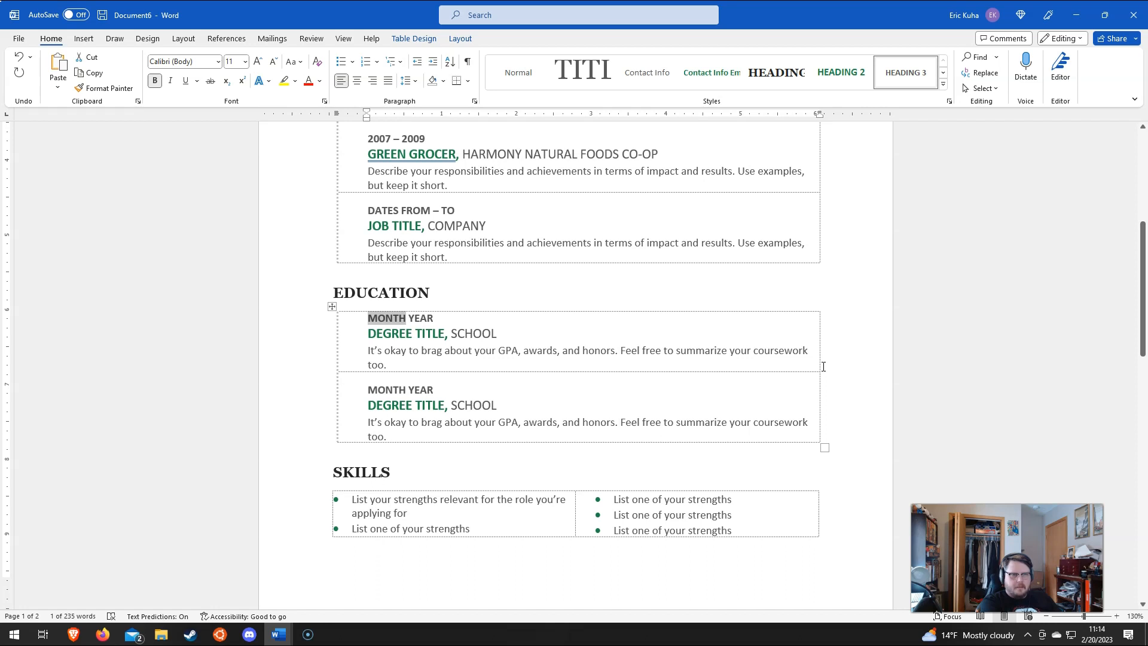
pyautogui.write('F')
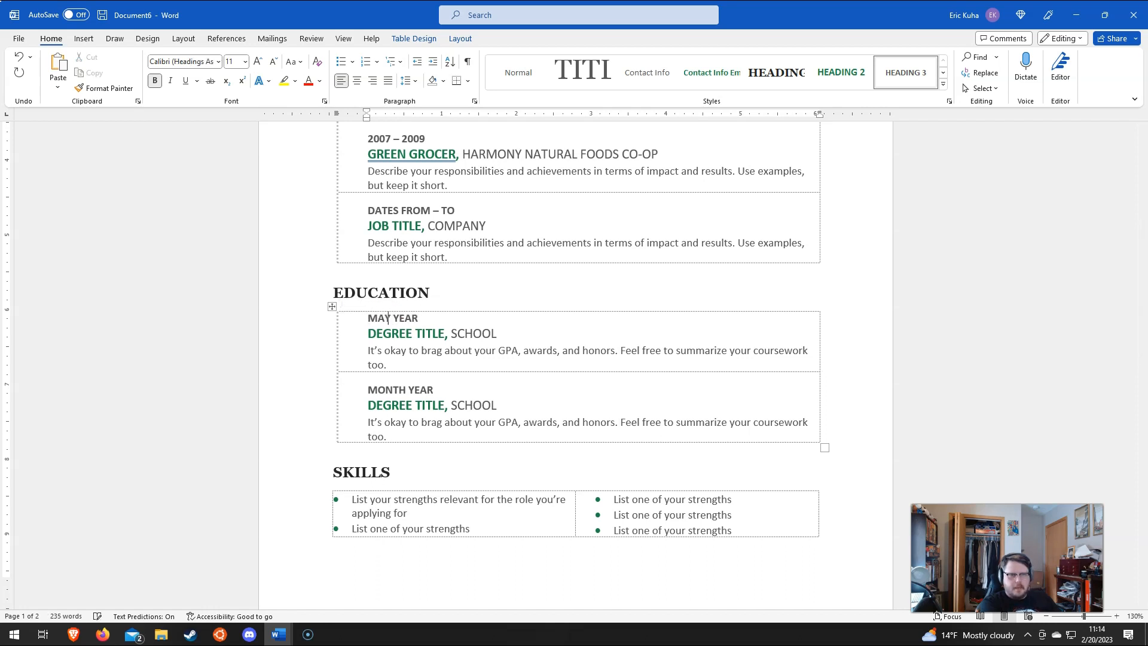
pyautogui.doubleClick(409, 317)
pyautogui.write('2020')
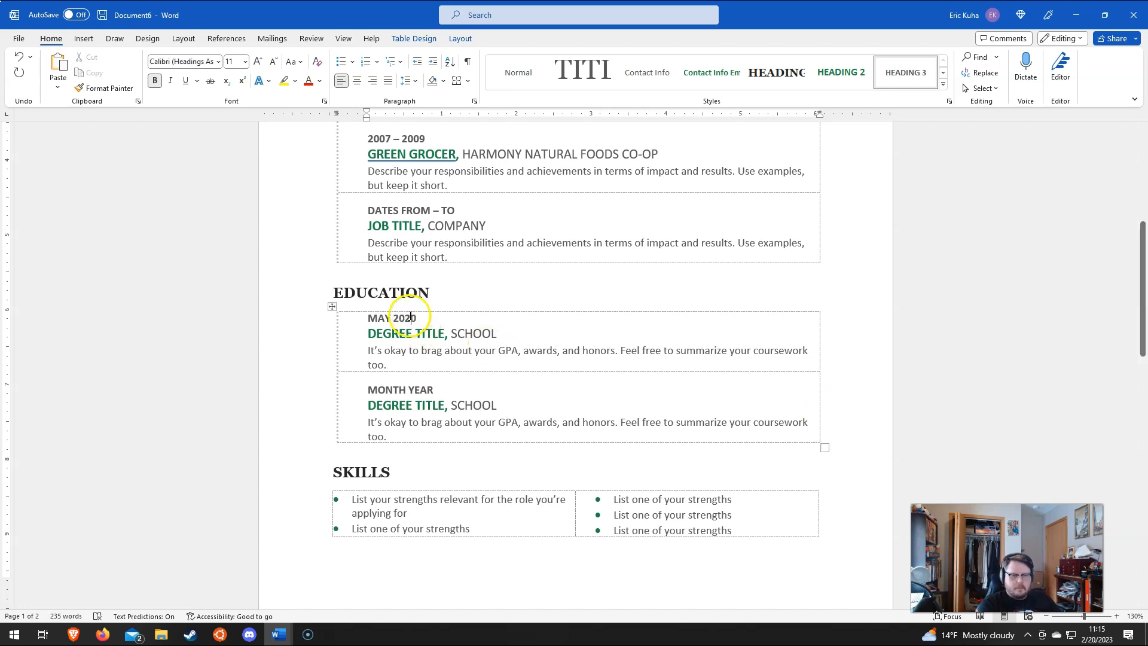
# Step: Replace the degree and school placeholders with MASTER OF COMPUTER SCIENCE and UNIVERSITY OF MINNESOTA
pyautogui.click(419, 332)
pyautogui.write('MASTER OF COMPUTER SCIENCE')
pyautogui.click(575, 333)
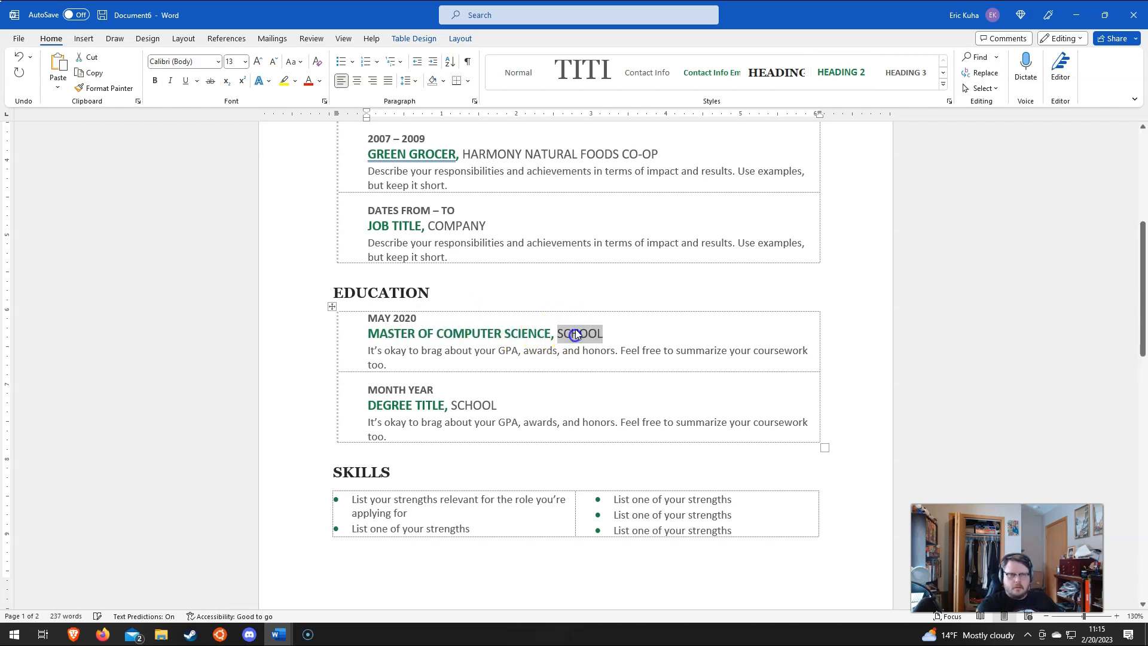
pyautogui.write('UNIVERSITY OF MINNESOTA')
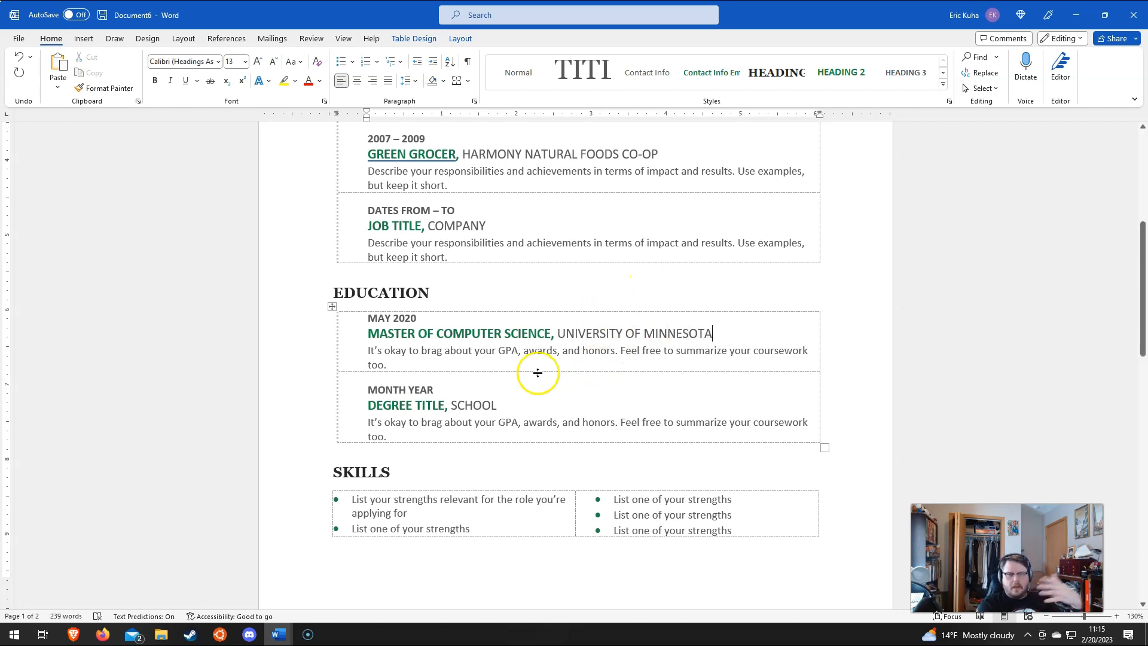
pyautogui.click(329, 290)
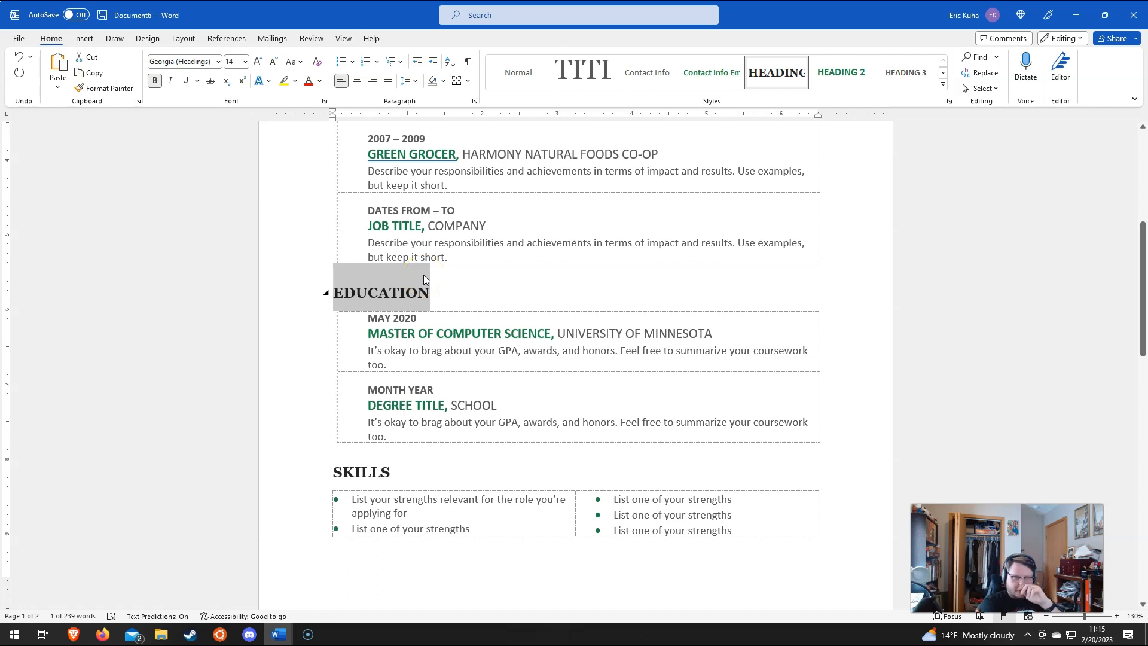
# Step: Retitle the Education heading as VOLUNTEER ACTIVITIES
pyautogui.write('J')
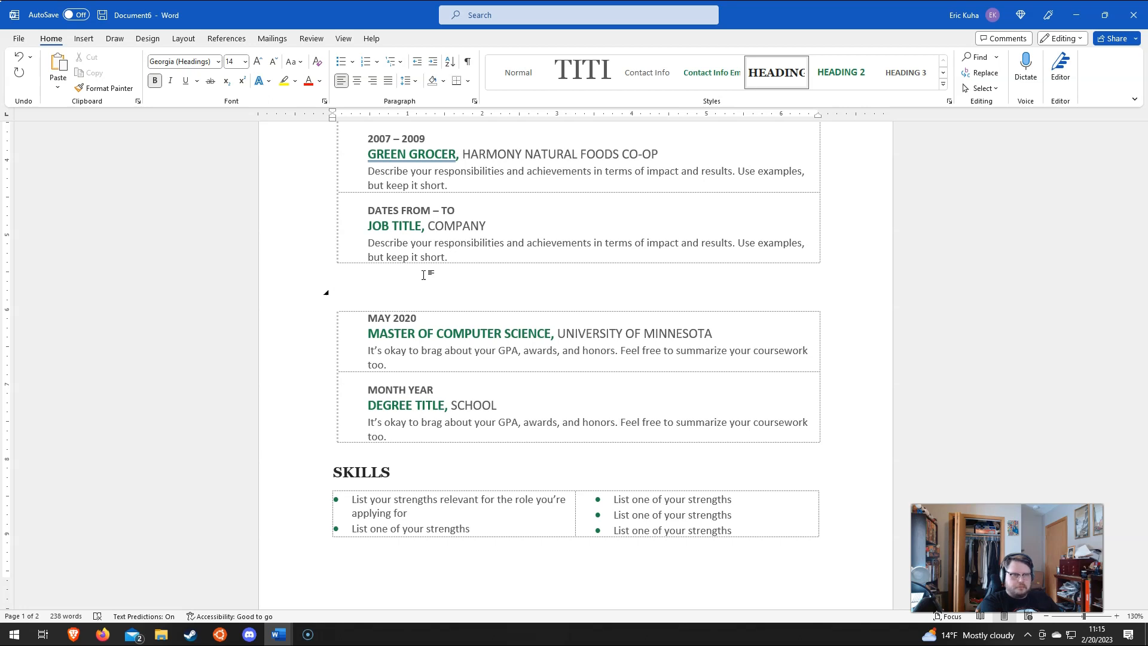
pyautogui.write('VOLUNTEER ACTIVITIES')
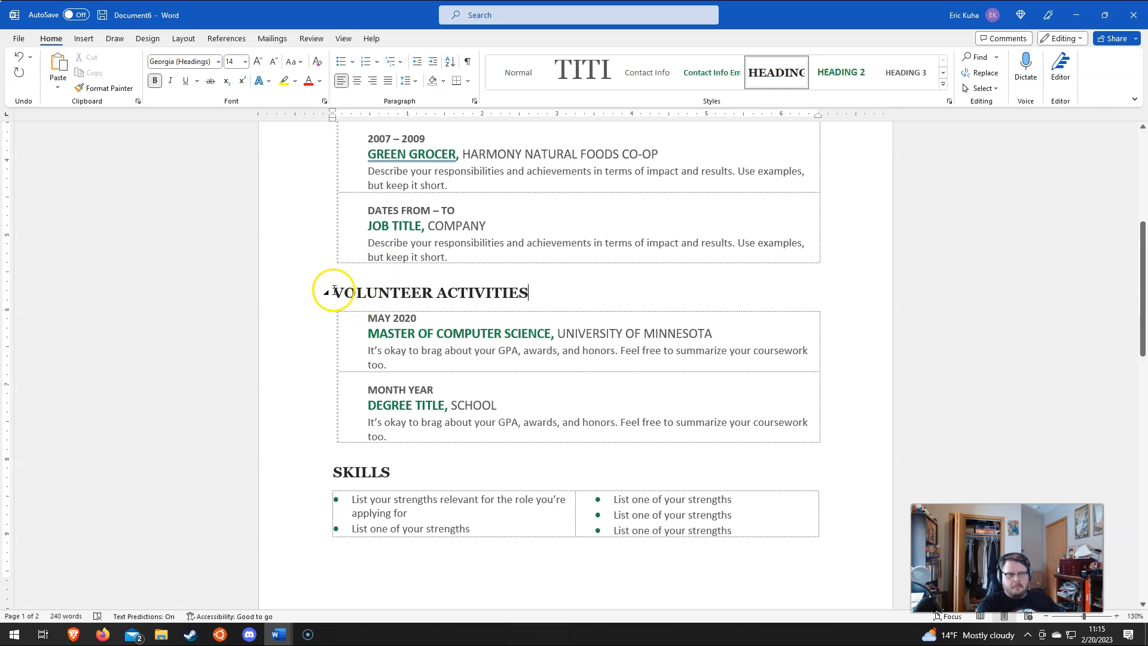
pyautogui.moveTo(325, 289); pyautogui.dragTo(415, 299)
pyautogui.click(511, 293)
pyautogui.moveTo(524, 297); pyautogui.dragTo(333, 299)
pyautogui.press('Delete')
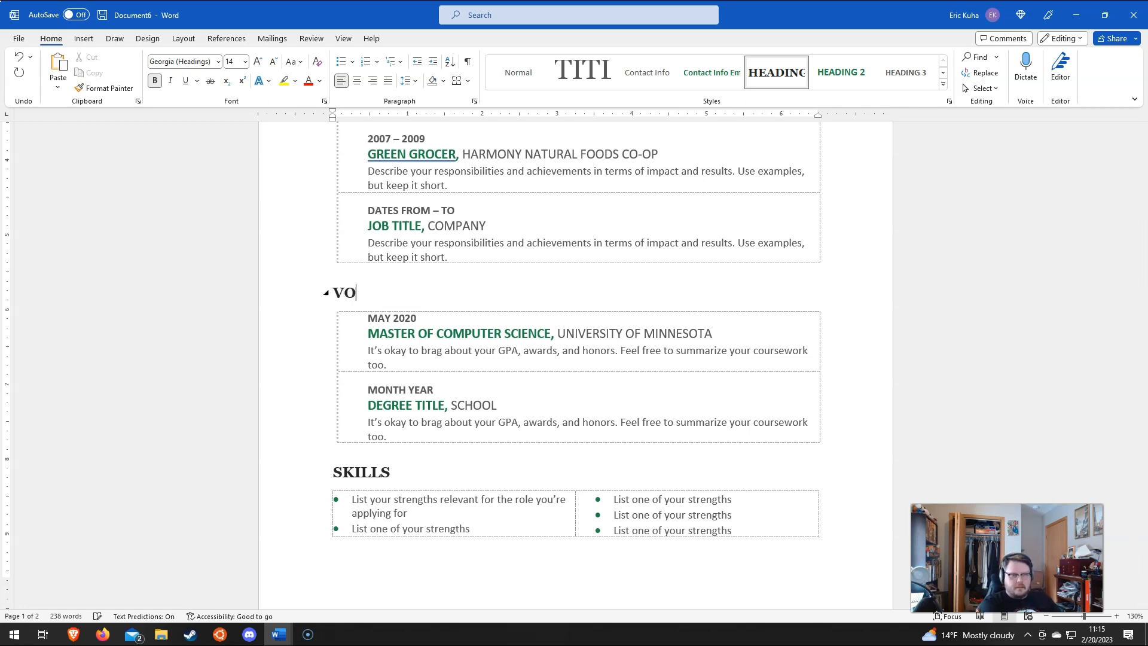
pyautogui.write('VOLUNTEER ACTIVITIES')
# Step: Replace the first entry's degree and school with BOARD MEMBER and PAUL BUNYAN PLAYHOUSE
pyautogui.moveTo(369, 332); pyautogui.dragTo(523, 327)
pyautogui.write('BOARD MEMBER')
pyautogui.moveTo(471, 333); pyautogui.dragTo(569, 335)
pyautogui.write('PAUL BUNYAN')
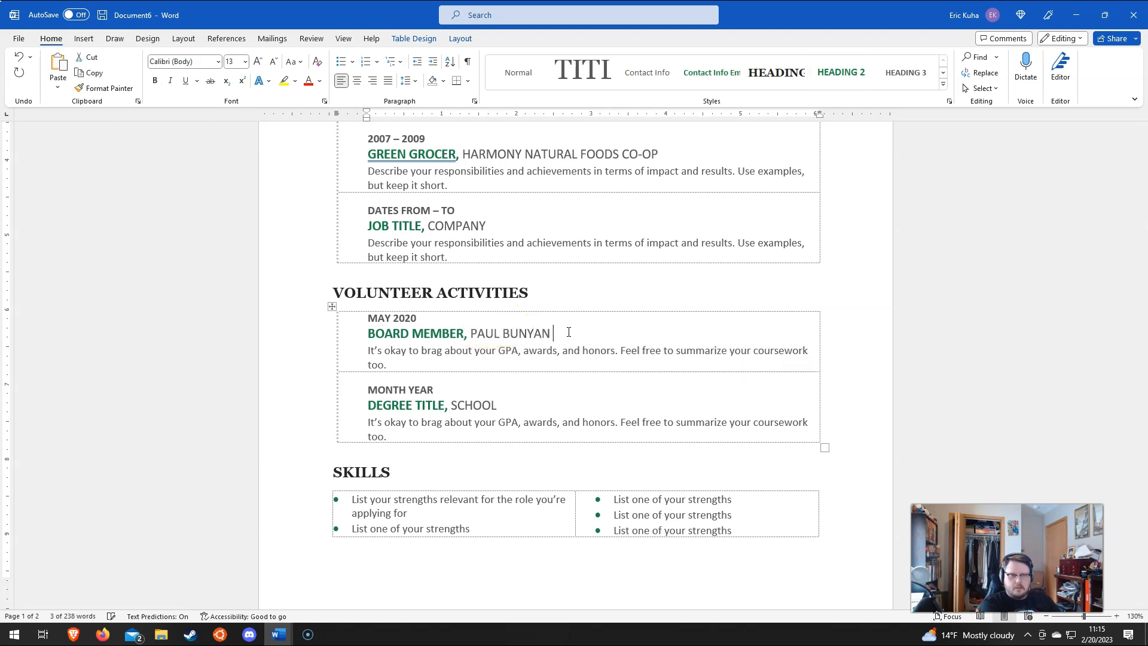
pyautogui.write(' PLAYHOUSE')
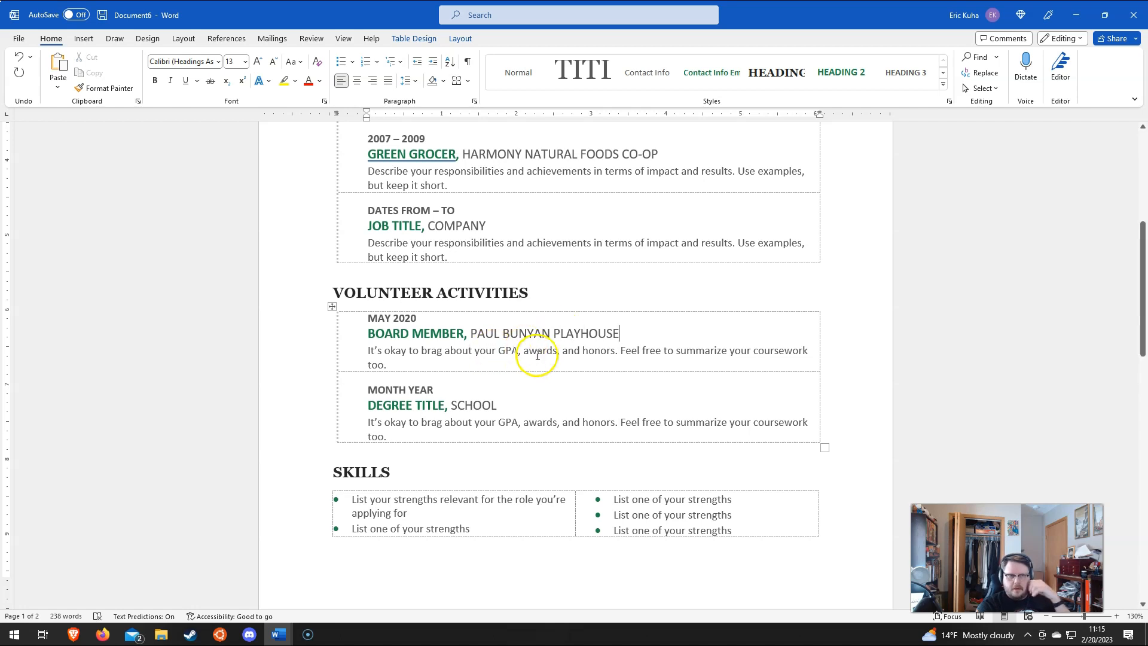
pyautogui.tripleClick(535, 356)
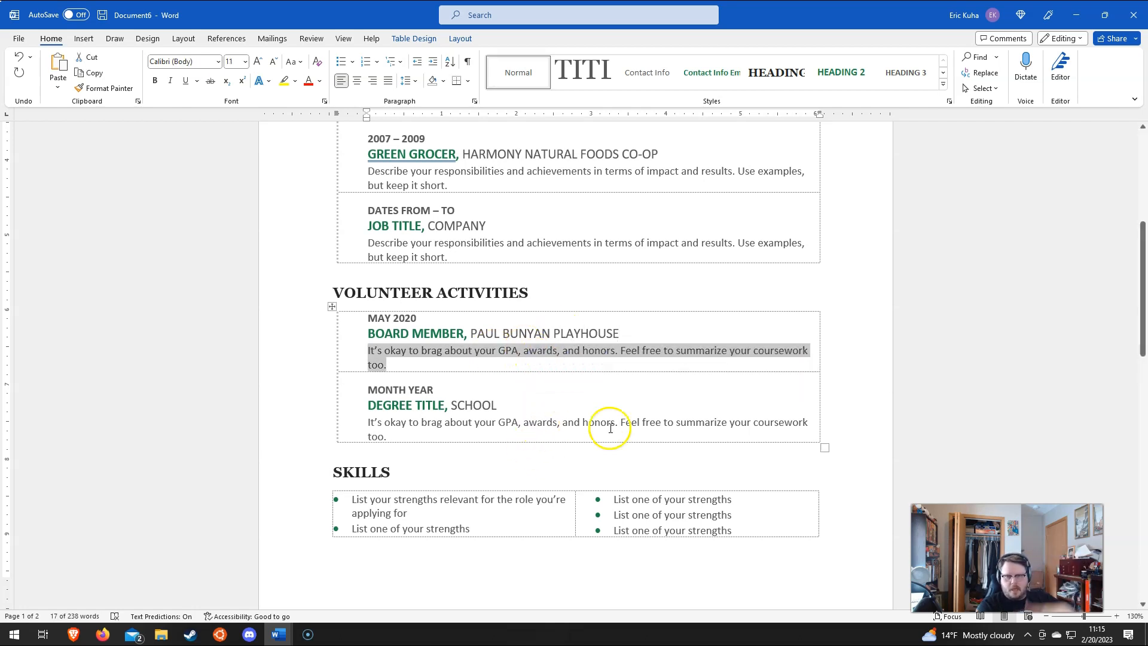
pyautogui.scroll(-1, 538, 503)
pyautogui.scroll(-5, 538, 503)
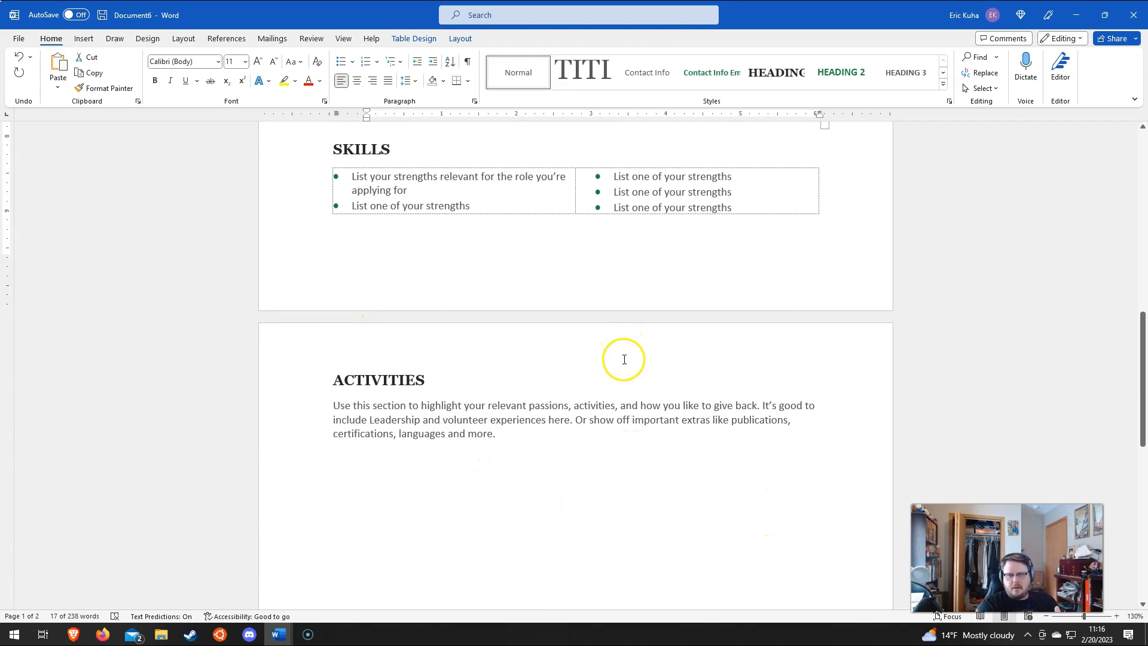
pyautogui.scroll(8, 629, 337)
pyautogui.scroll(3, 627, 358)
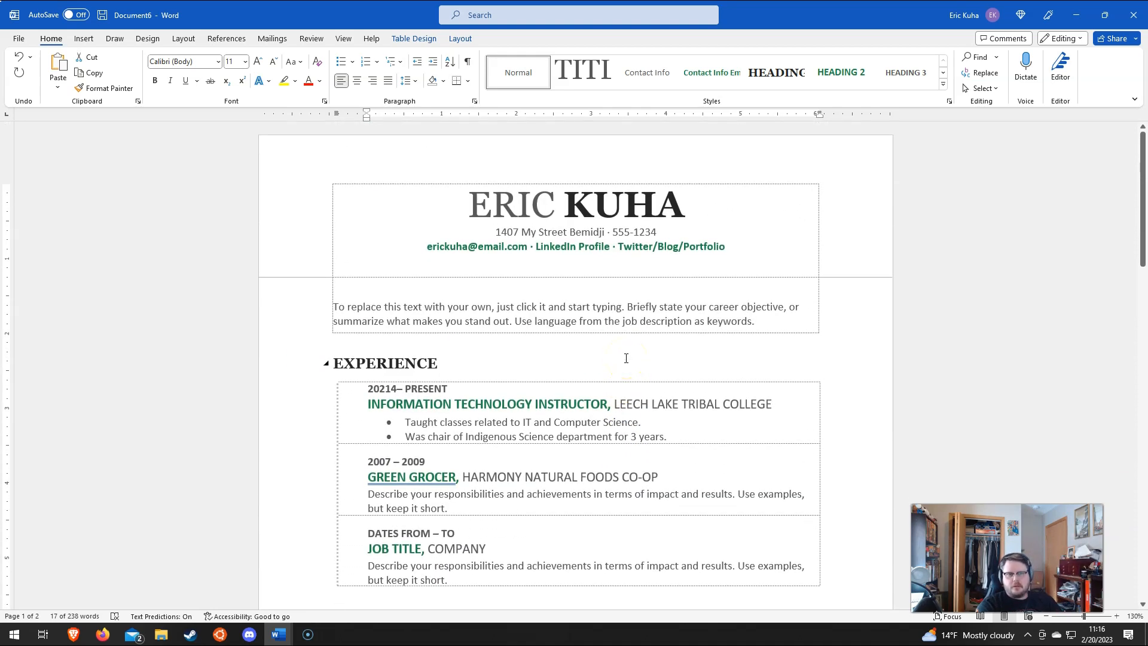
pyautogui.scroll(-1, 626, 358)
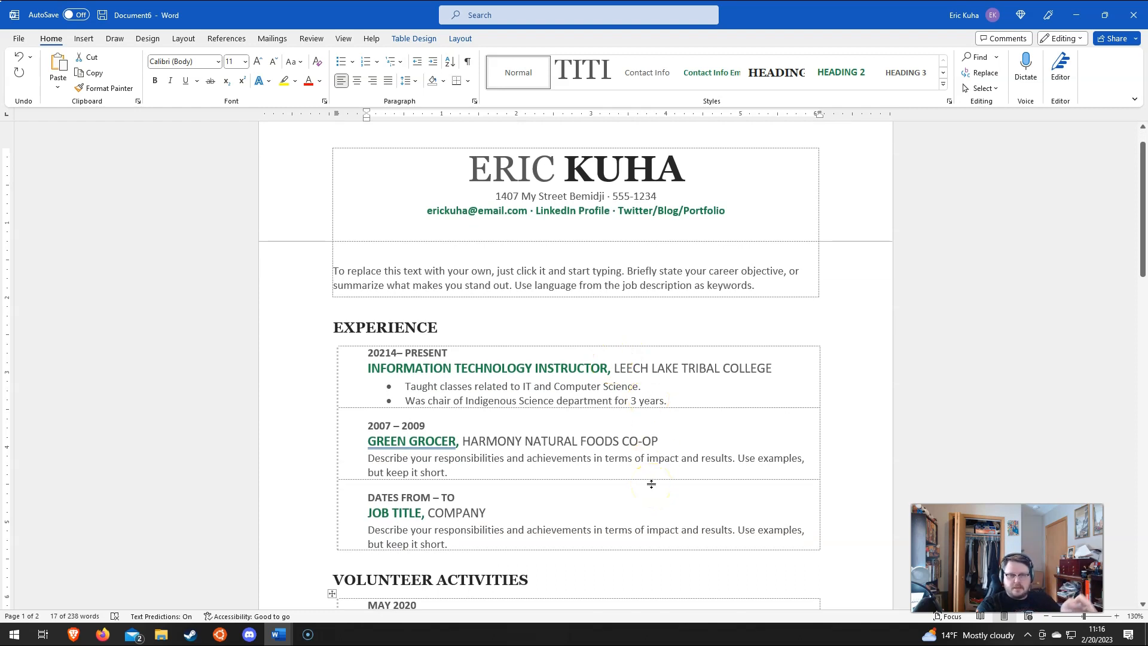
pyautogui.click(670, 498)
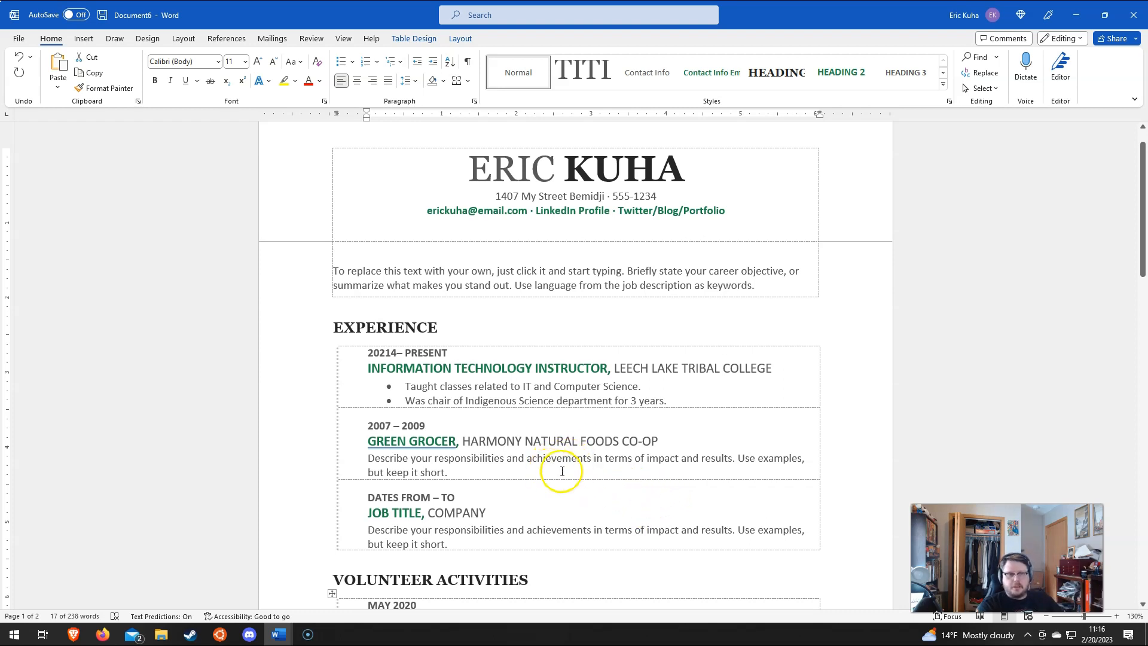
pyautogui.scroll(-1, 571, 477)
pyautogui.scroll(-2, 570, 477)
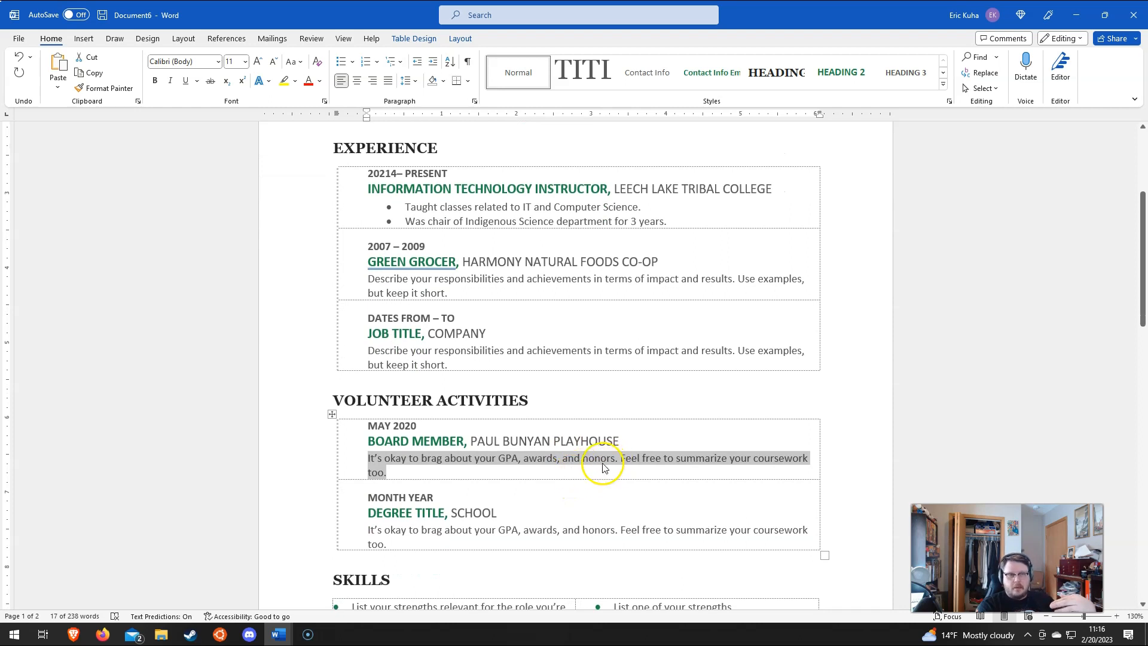
pyautogui.scroll(4, 590, 429)
pyautogui.click(593, 407)
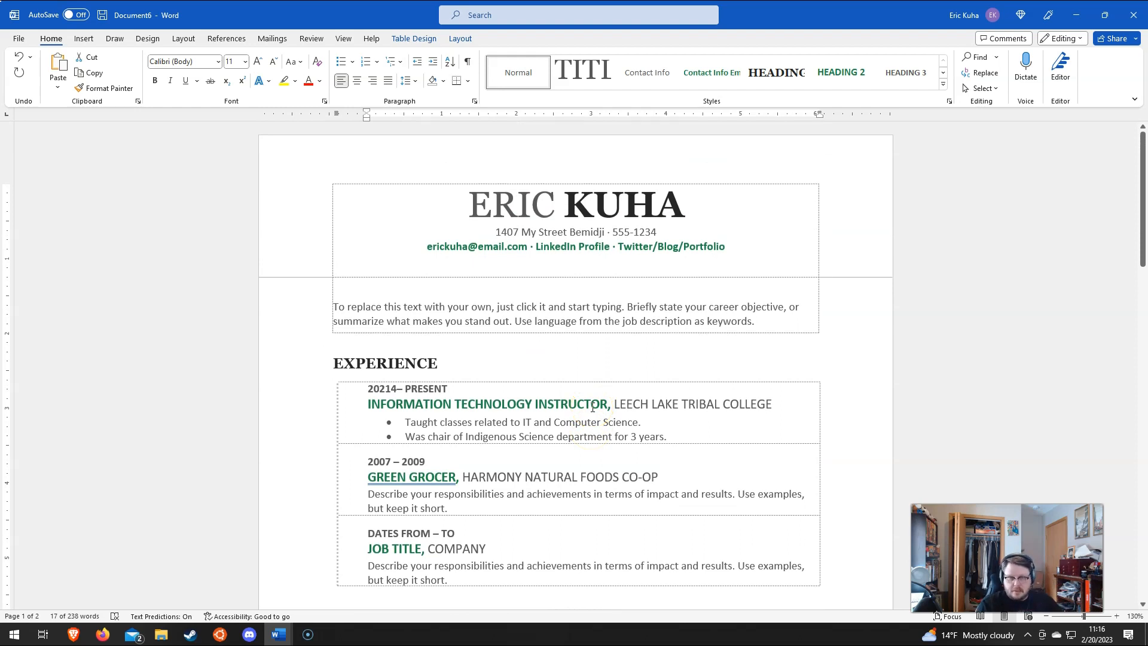
pyautogui.click(525, 425)
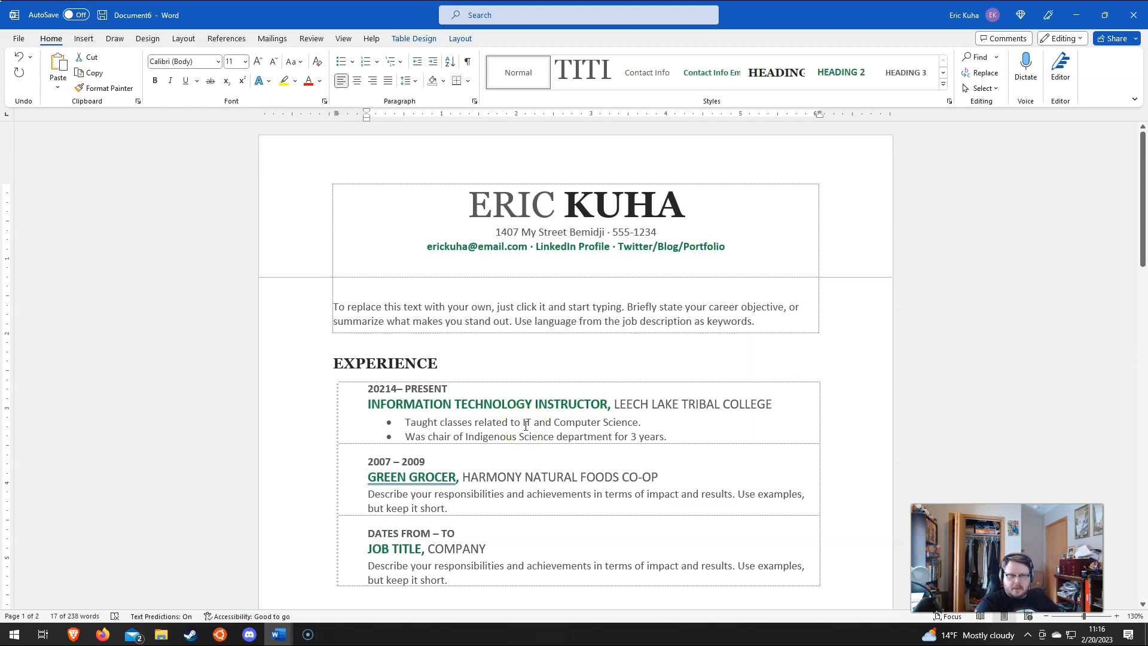
pyautogui.click(486, 413)
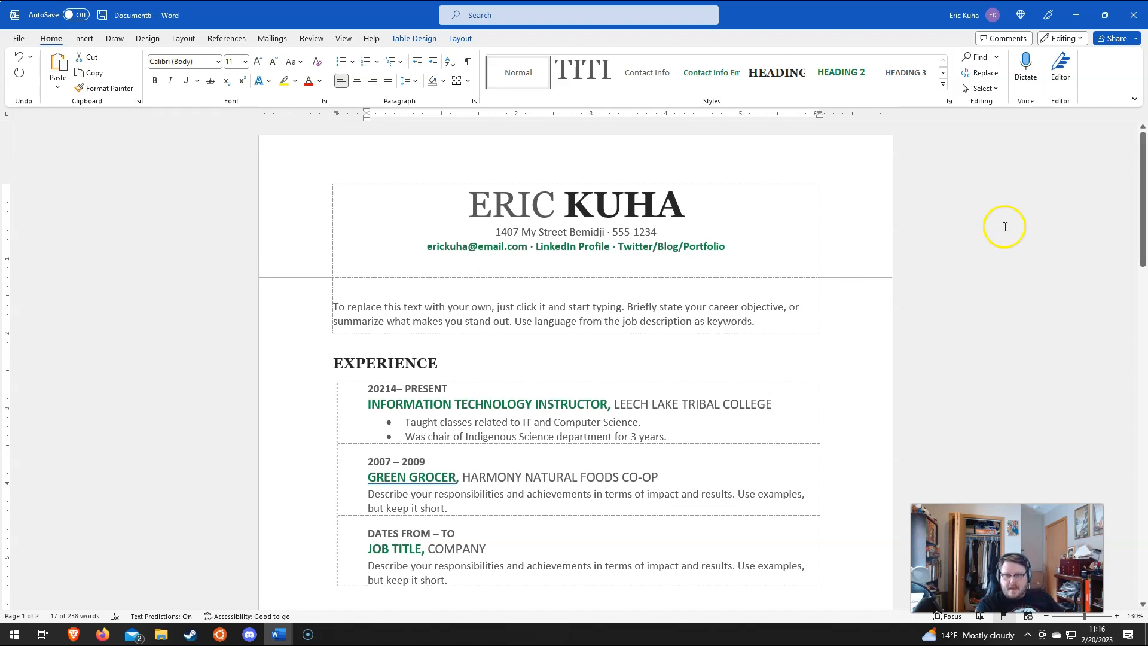
pyautogui.scroll(-1, 394, 440)
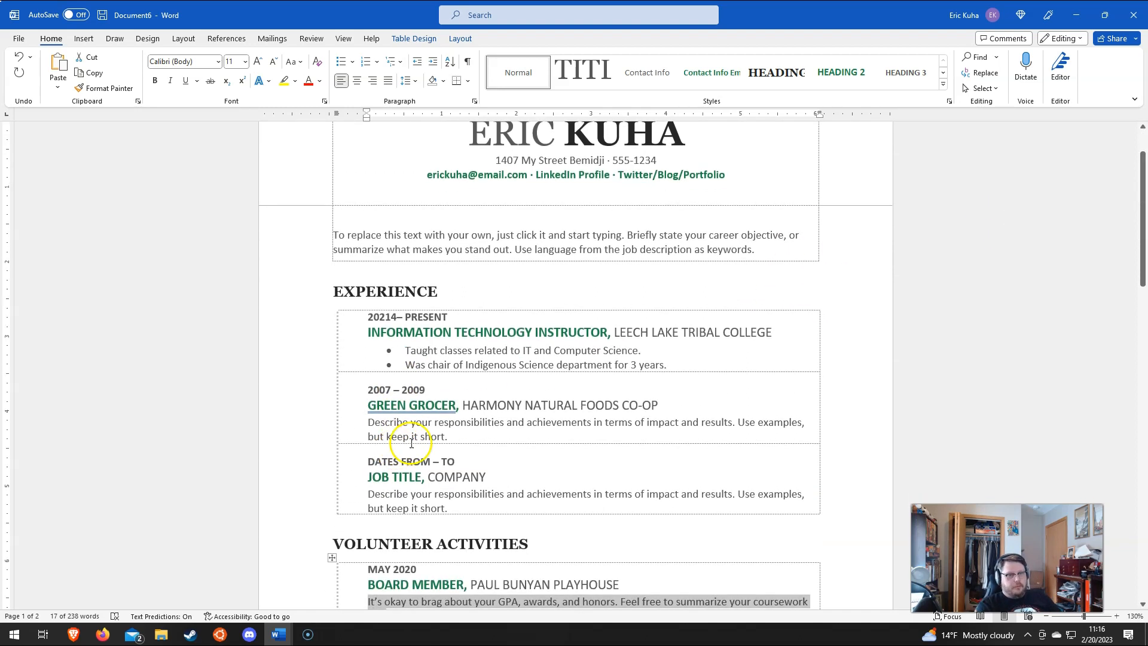
pyautogui.click(477, 426)
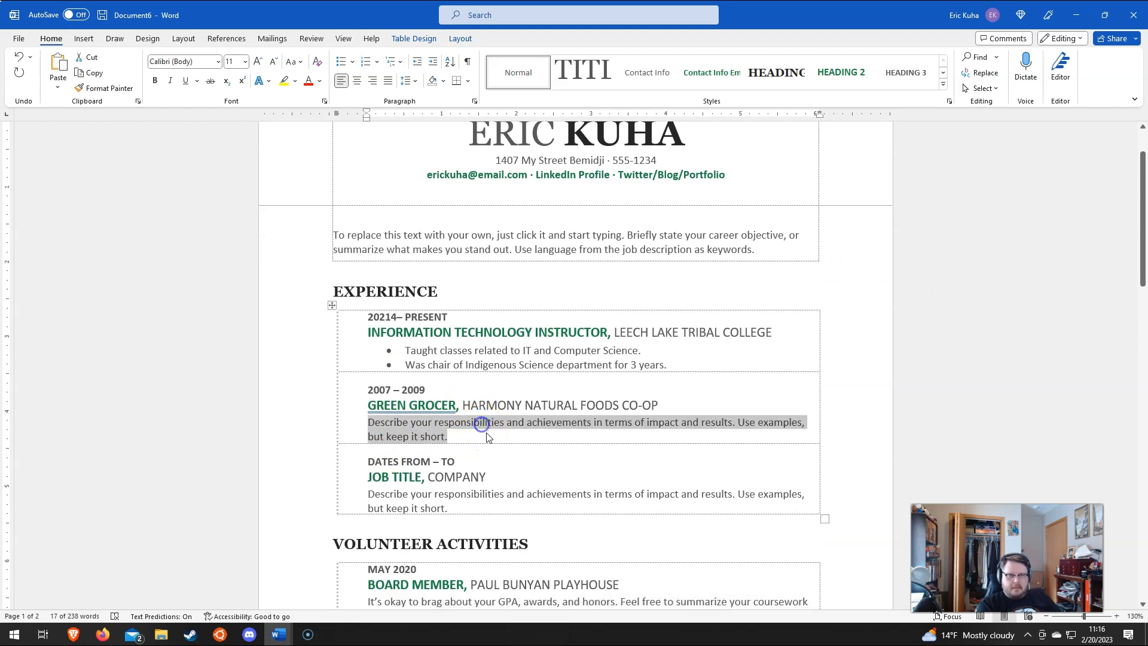
pyautogui.scroll(-3, 503, 508)
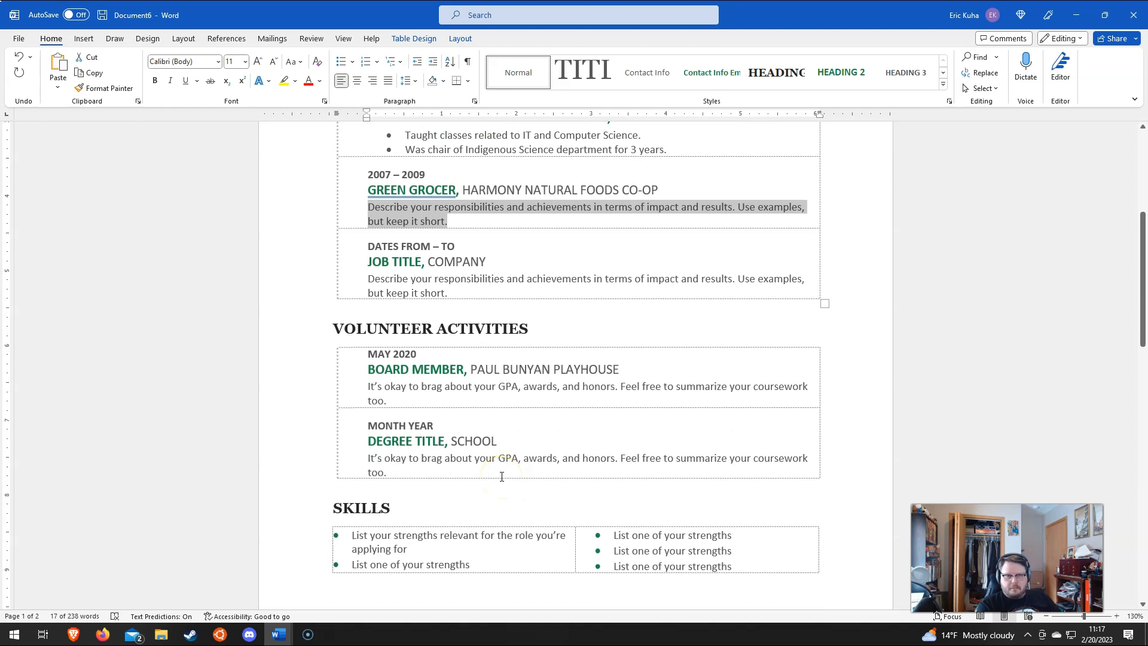
pyautogui.scroll(3, 485, 359)
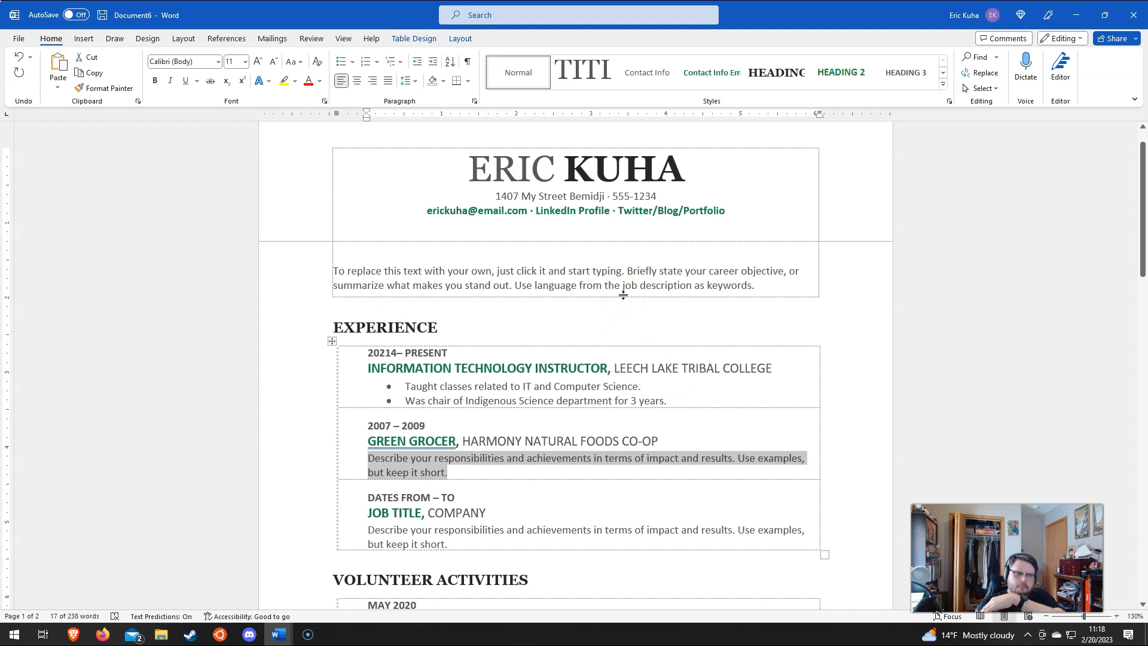
pyautogui.click(648, 210)
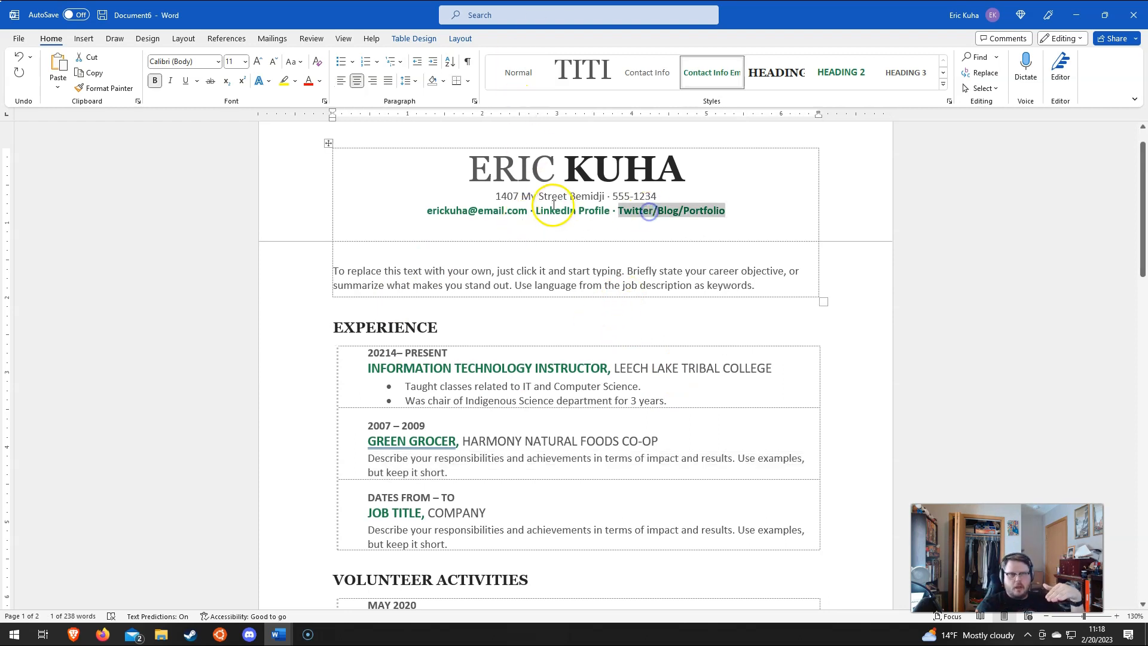
pyautogui.click(553, 205)
pyautogui.scroll(-9, 568, 288)
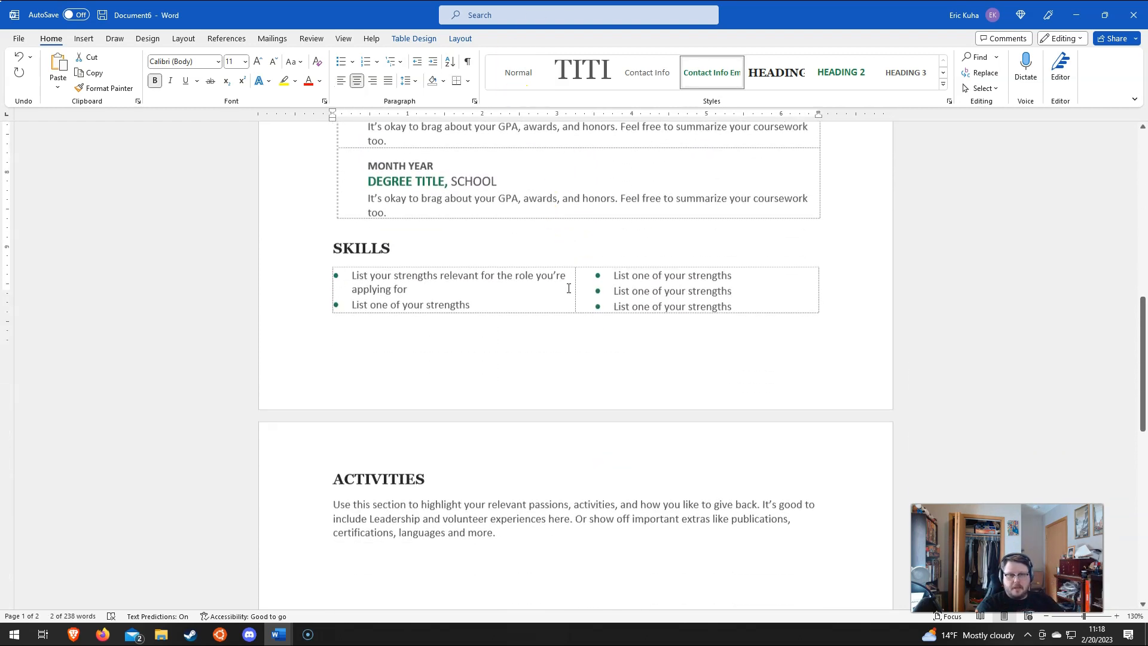
pyautogui.scroll(-4, 568, 289)
pyautogui.click(464, 300)
pyautogui.scroll(9, 579, 269)
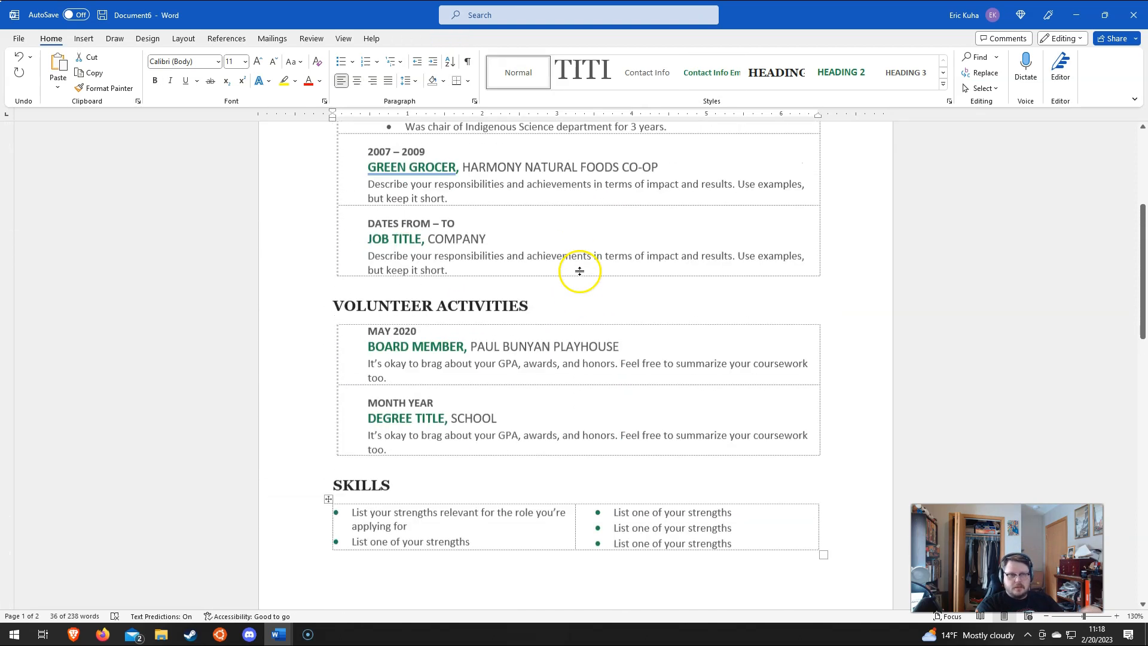
pyautogui.scroll(2, 577, 263)
pyautogui.scroll(7, 568, 260)
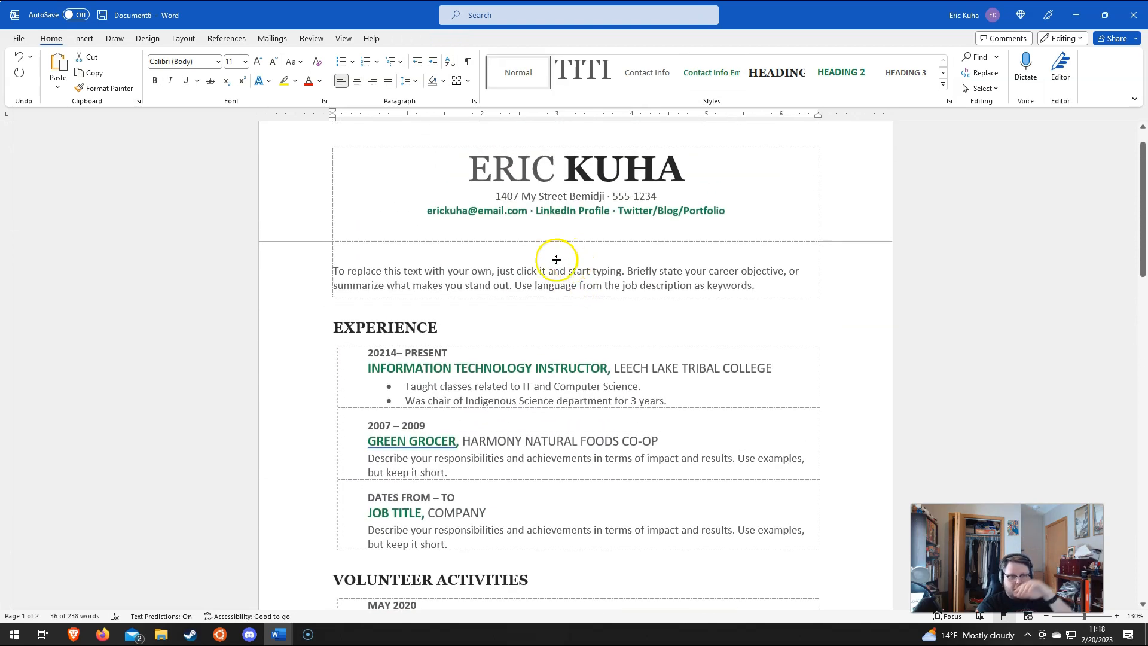
pyautogui.scroll(-6, 555, 262)
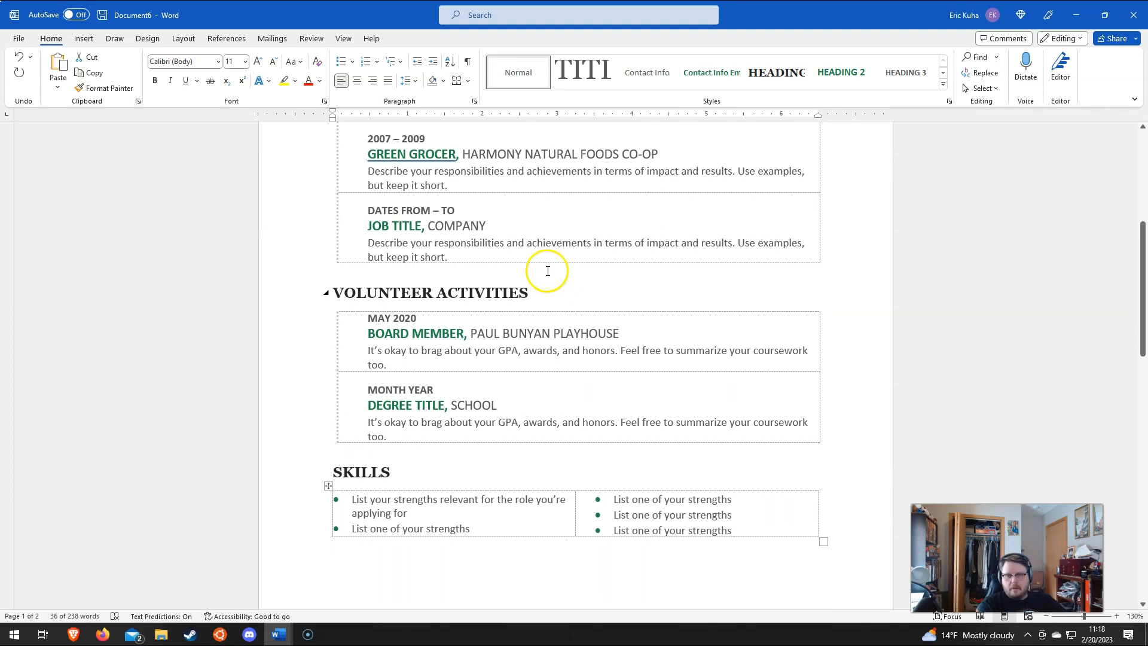
pyautogui.scroll(3, 546, 281)
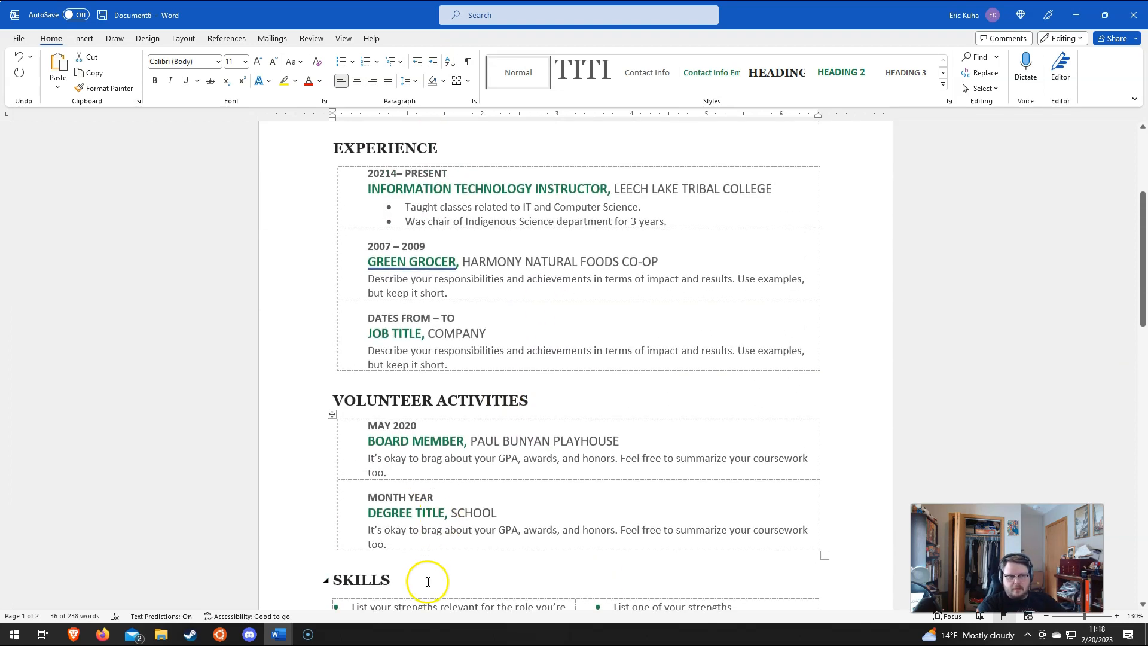
pyautogui.moveTo(351, 499); pyautogui.dragTo(362, 543)
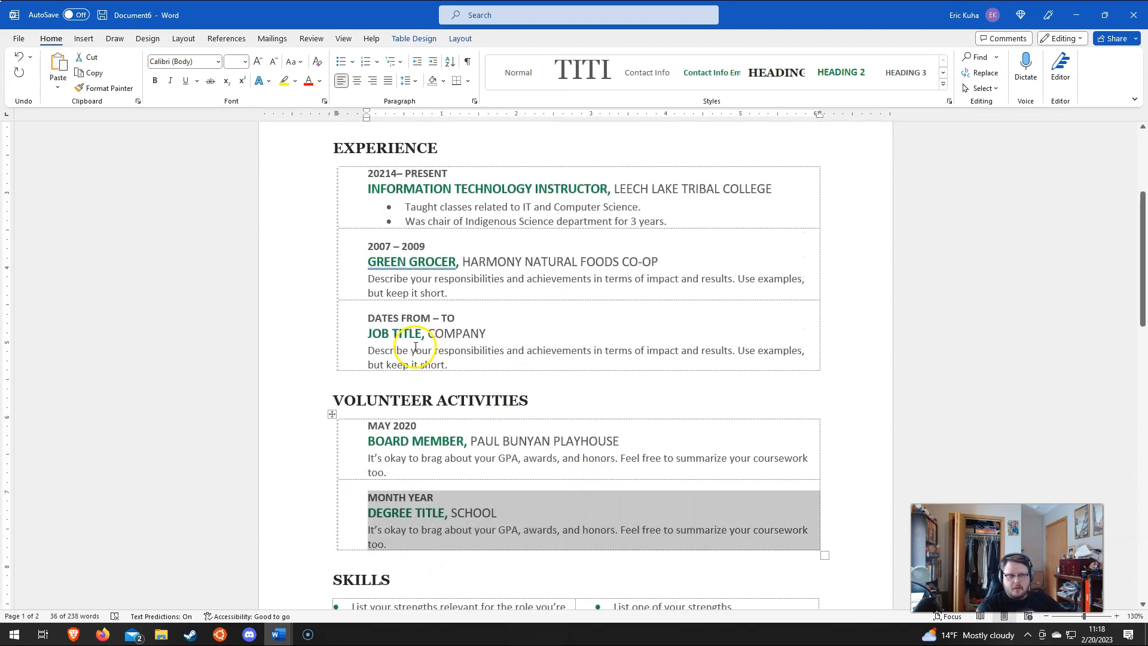
pyautogui.moveTo(348, 320); pyautogui.dragTo(347, 367)
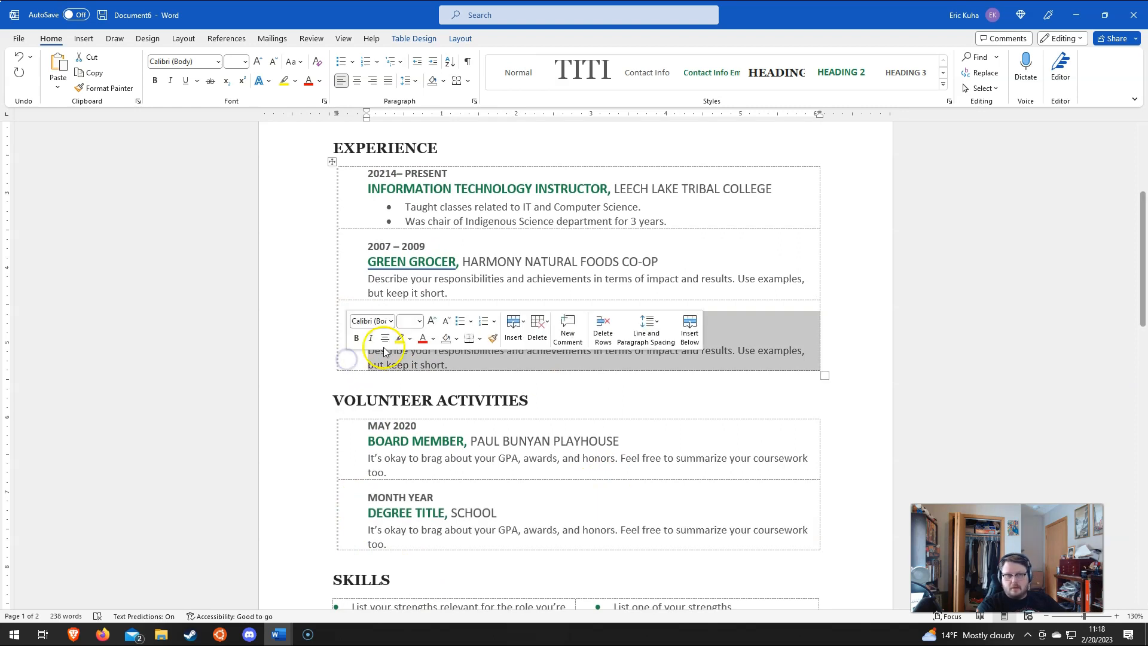
pyautogui.tripleClick(488, 354)
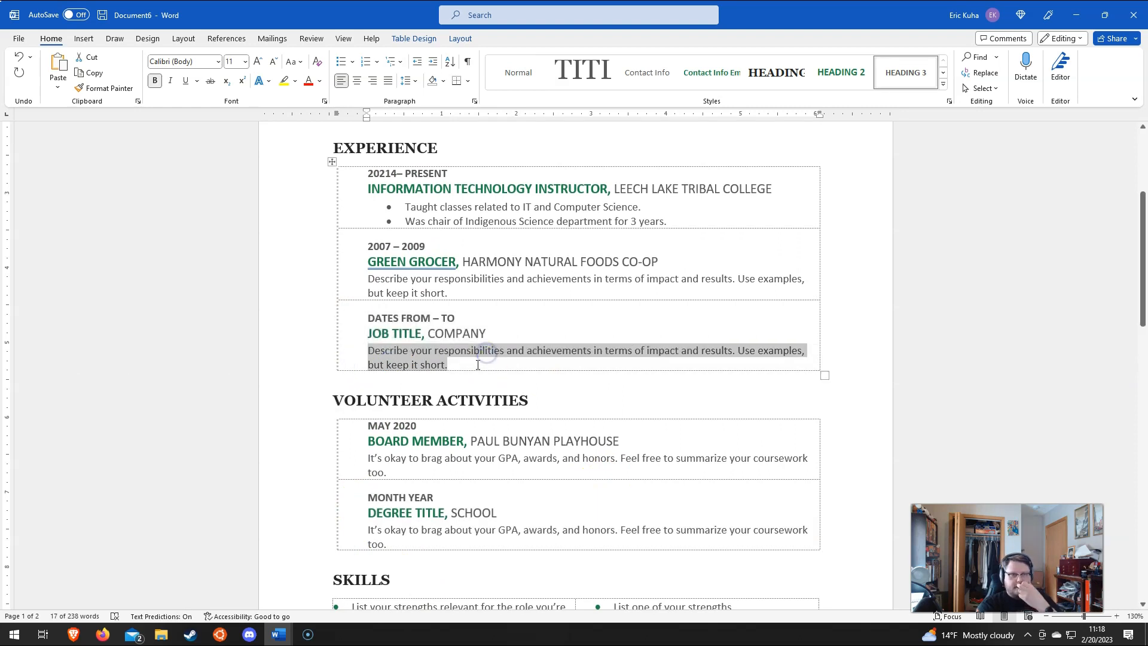
pyautogui.scroll(5, 466, 375)
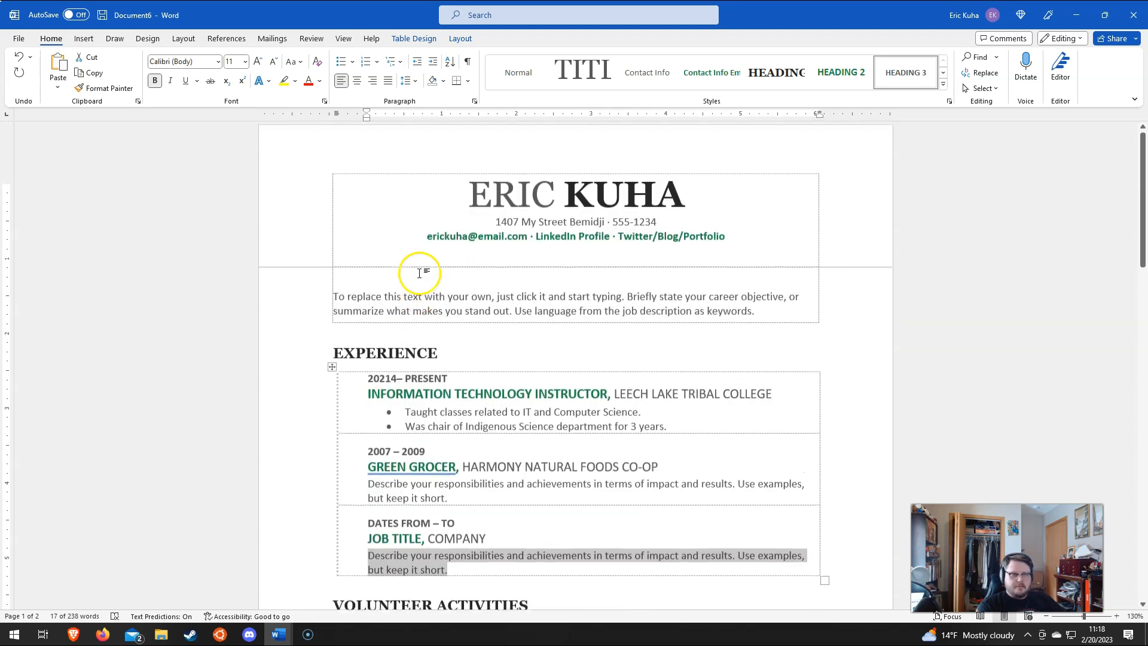
pyautogui.scroll(-10, 417, 307)
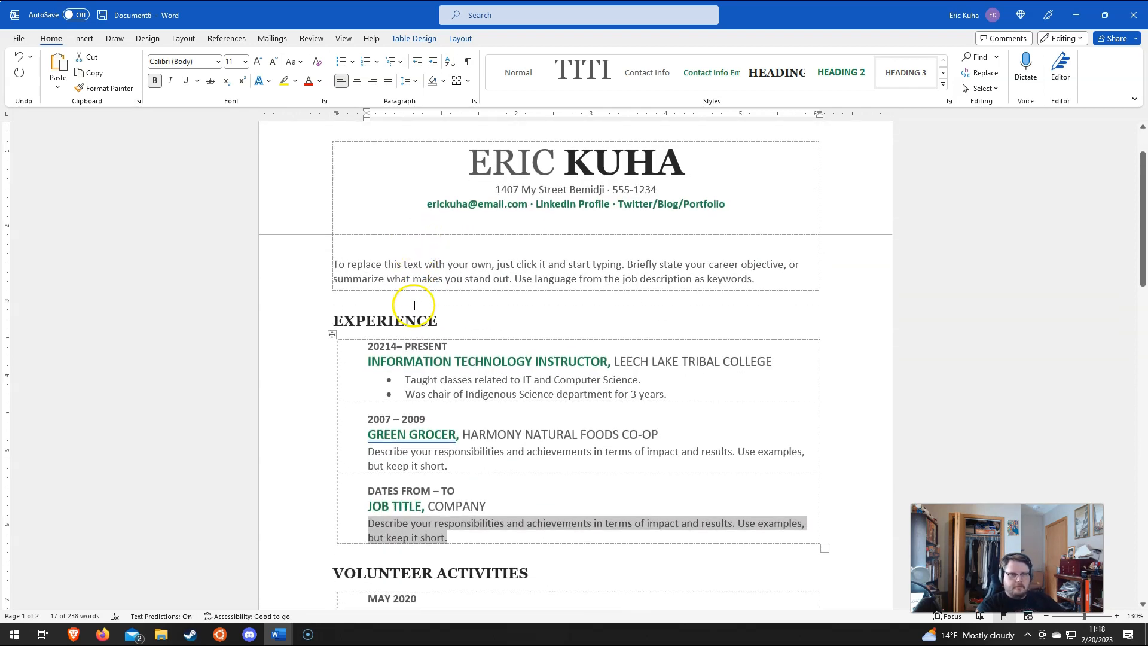
pyautogui.scroll(10, 371, 281)
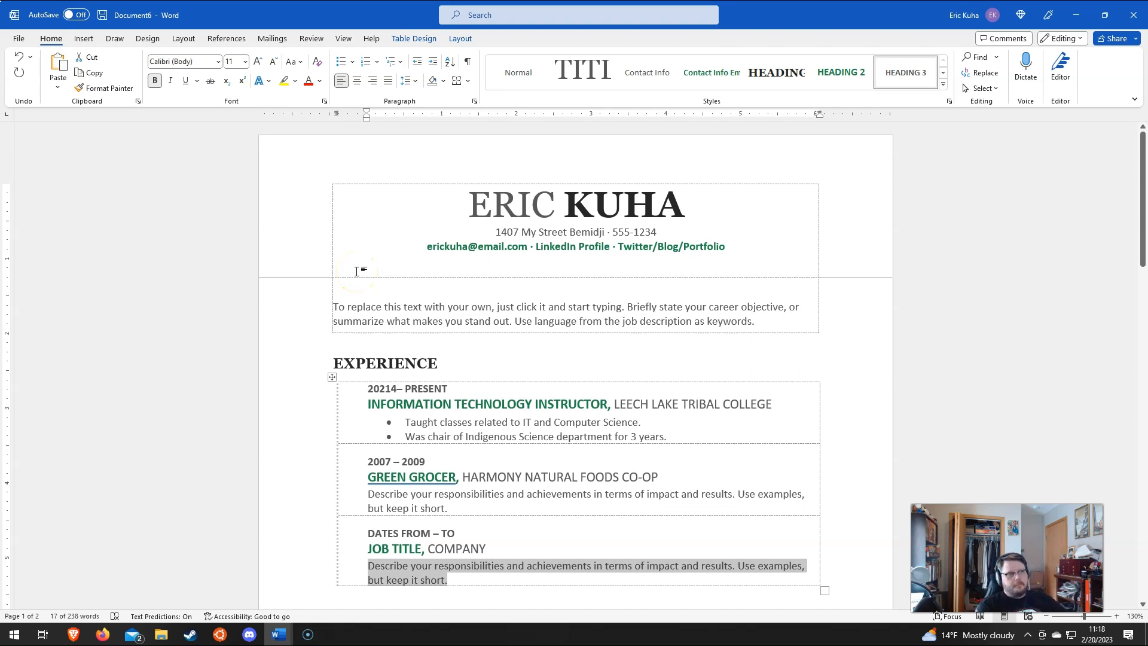
pyautogui.scroll(-6, 300, 272)
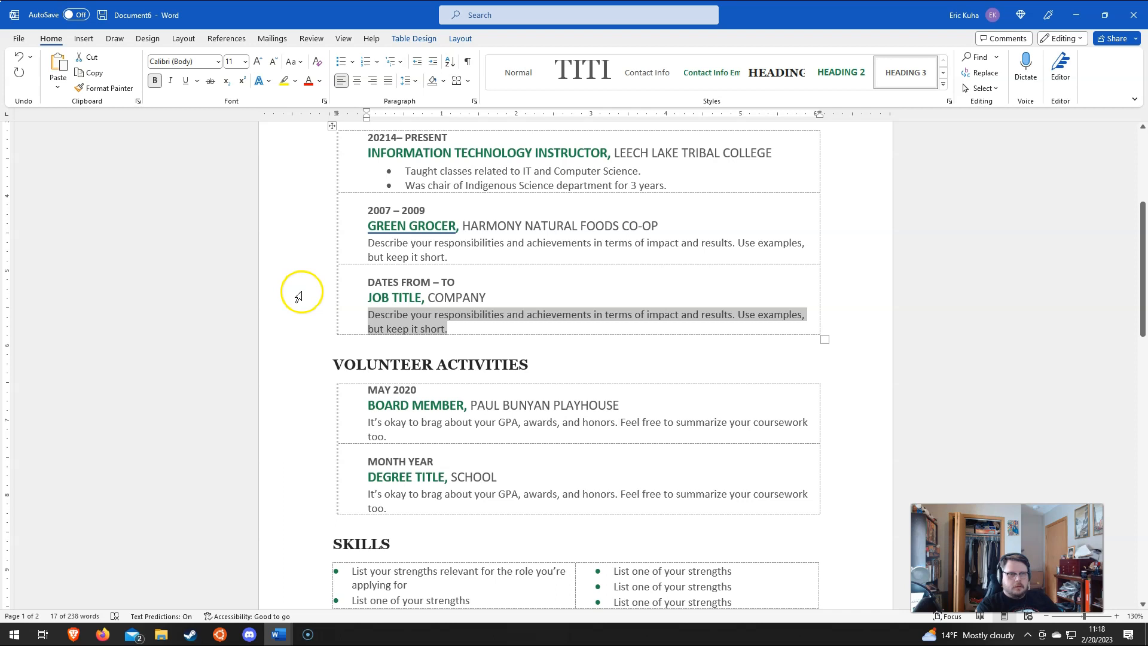
pyautogui.scroll(-4, 305, 290)
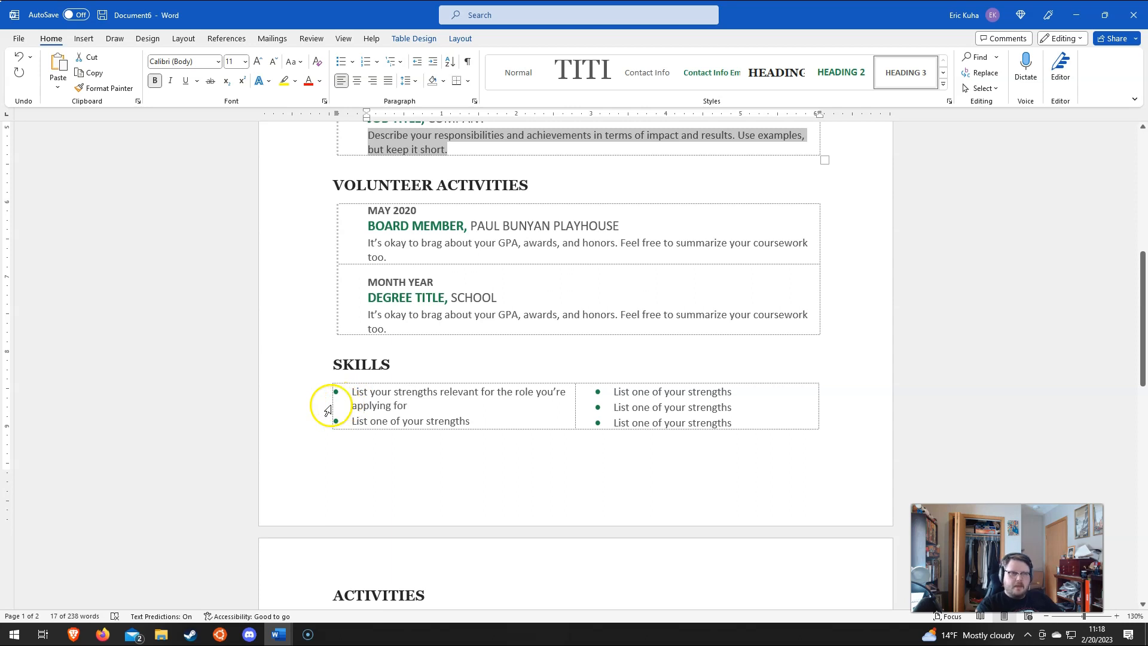
pyautogui.scroll(9, 787, 418)
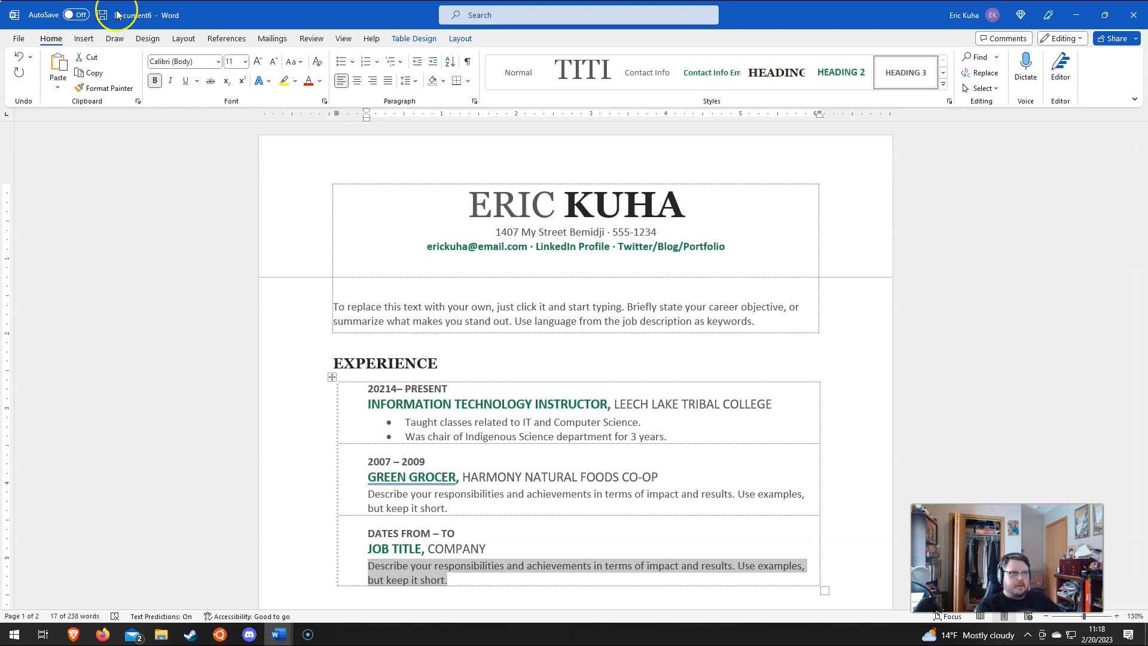
# Step: Save the resume as resume.docx in the Documents > ITECH 100 folder
pyautogui.click(19, 39)
pyautogui.click(40, 201)
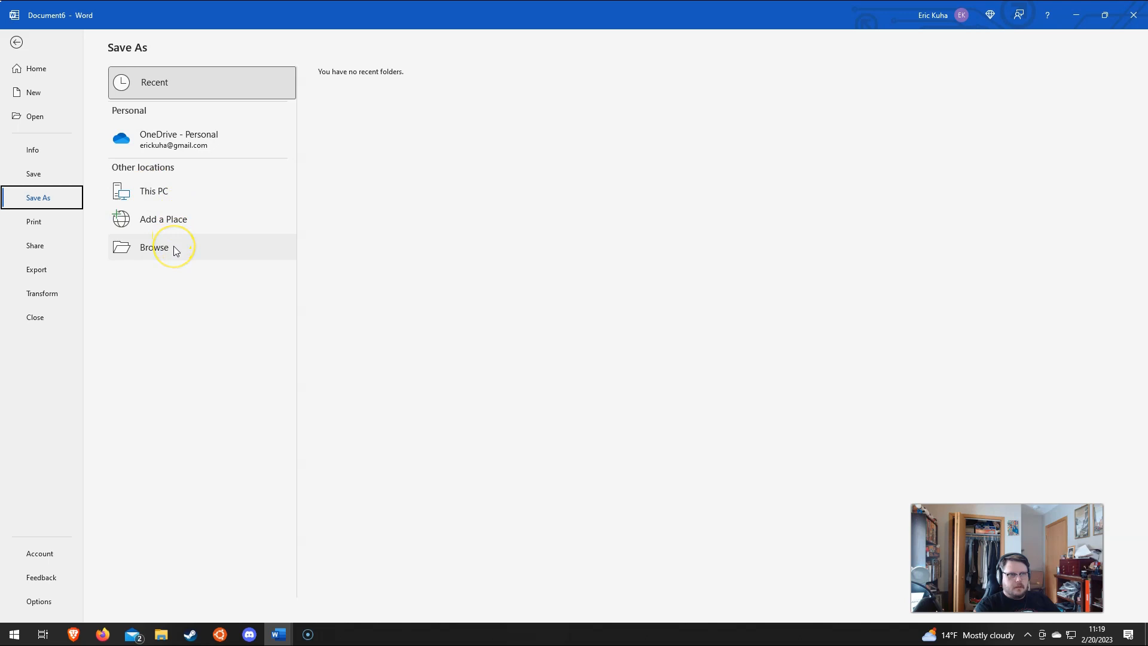
pyautogui.click(181, 243)
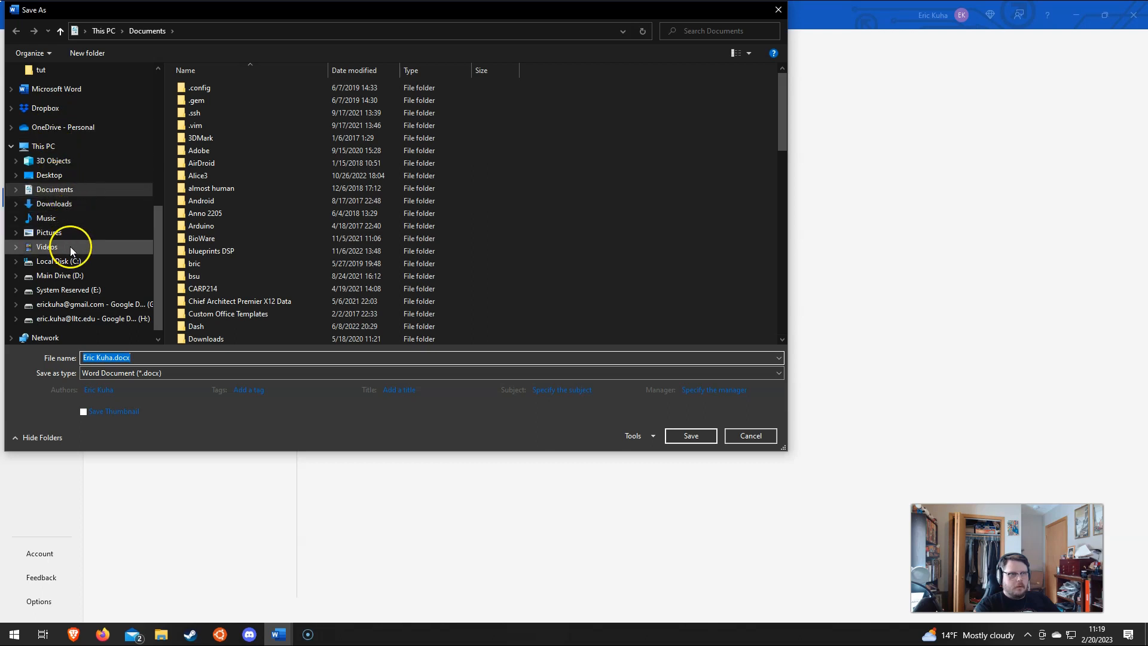
pyautogui.scroll(-2, 232, 258)
pyautogui.scroll(-6, 223, 264)
pyautogui.click(219, 189)
pyautogui.click(187, 358)
pyautogui.write('resume.docx')
pyautogui.press('Return')
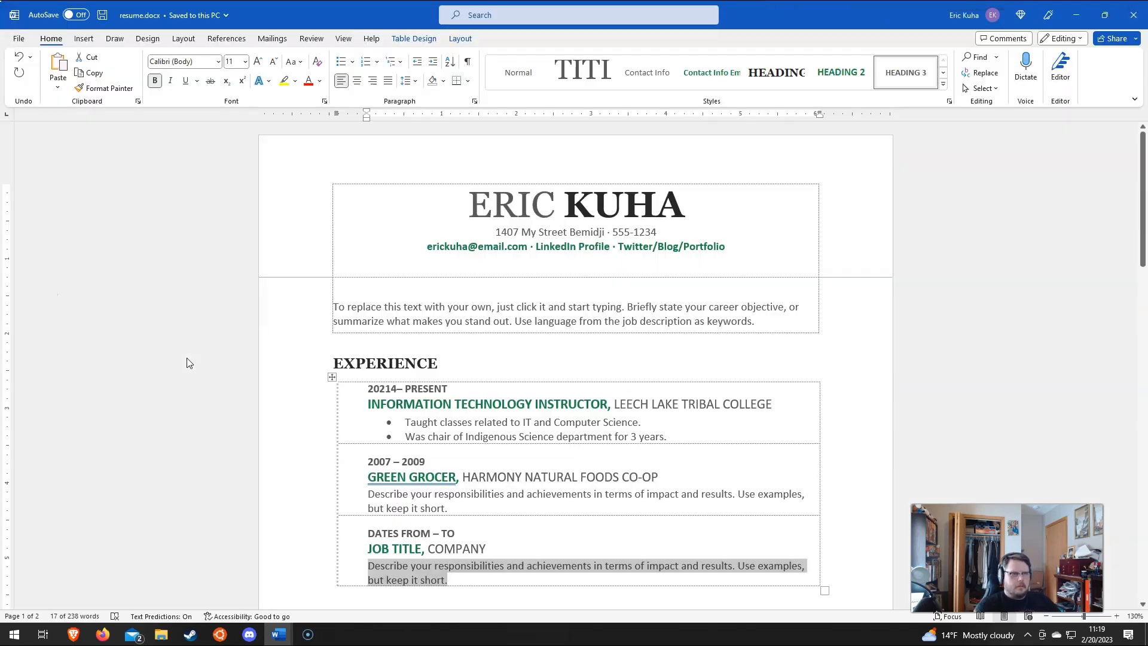
pyautogui.click(556, 419)
pyautogui.scroll(-3, 509, 428)
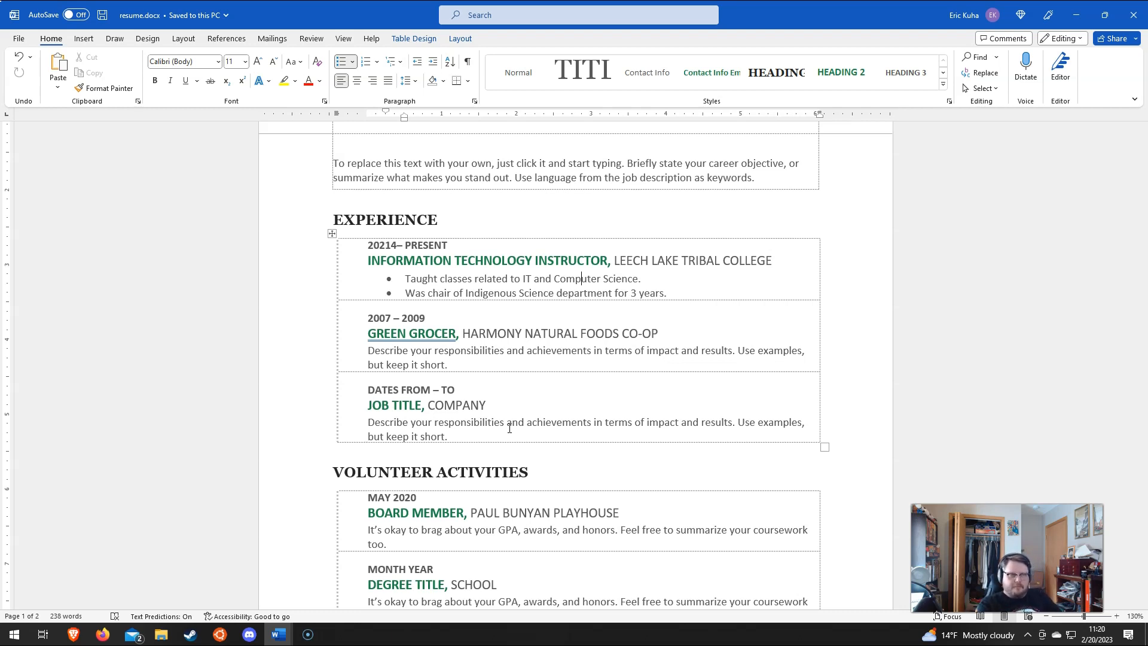
pyautogui.scroll(3, 455, 445)
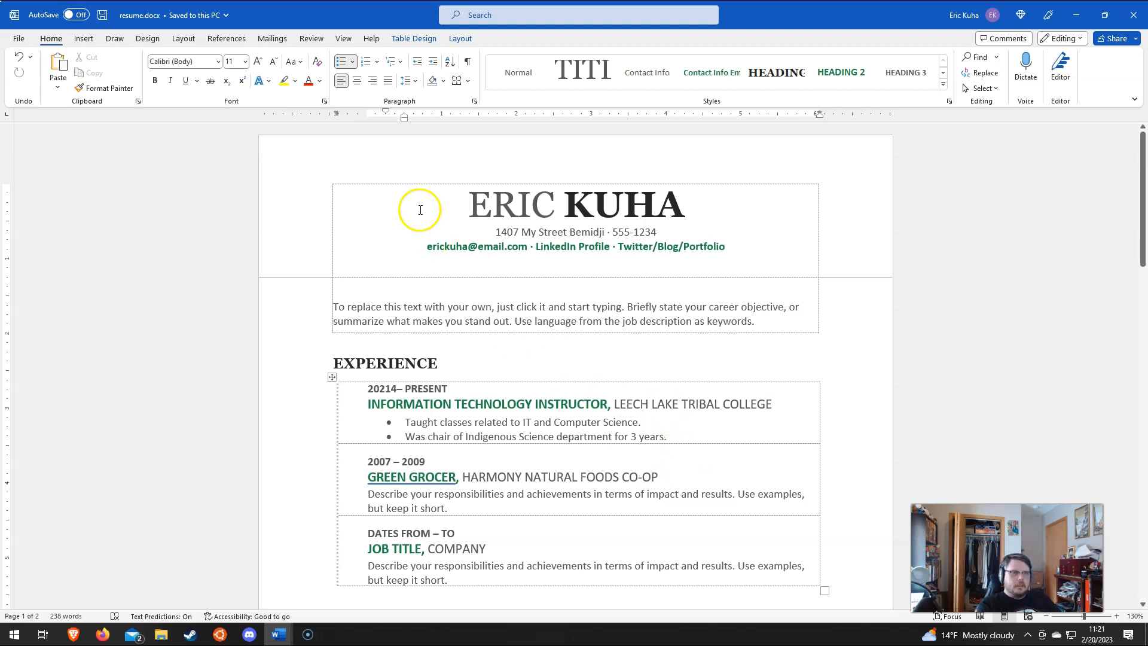
# Step: Publish the resume to PDF as resume.pdf, keeping PDF as the output type
pyautogui.click(18, 39)
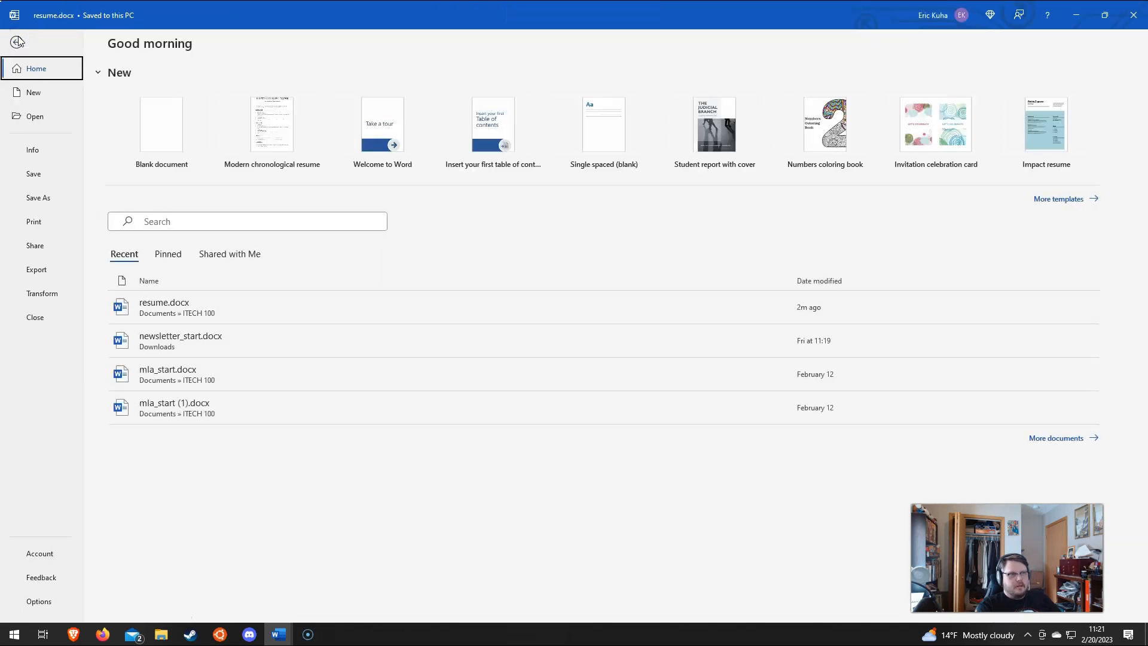
pyautogui.click(41, 272)
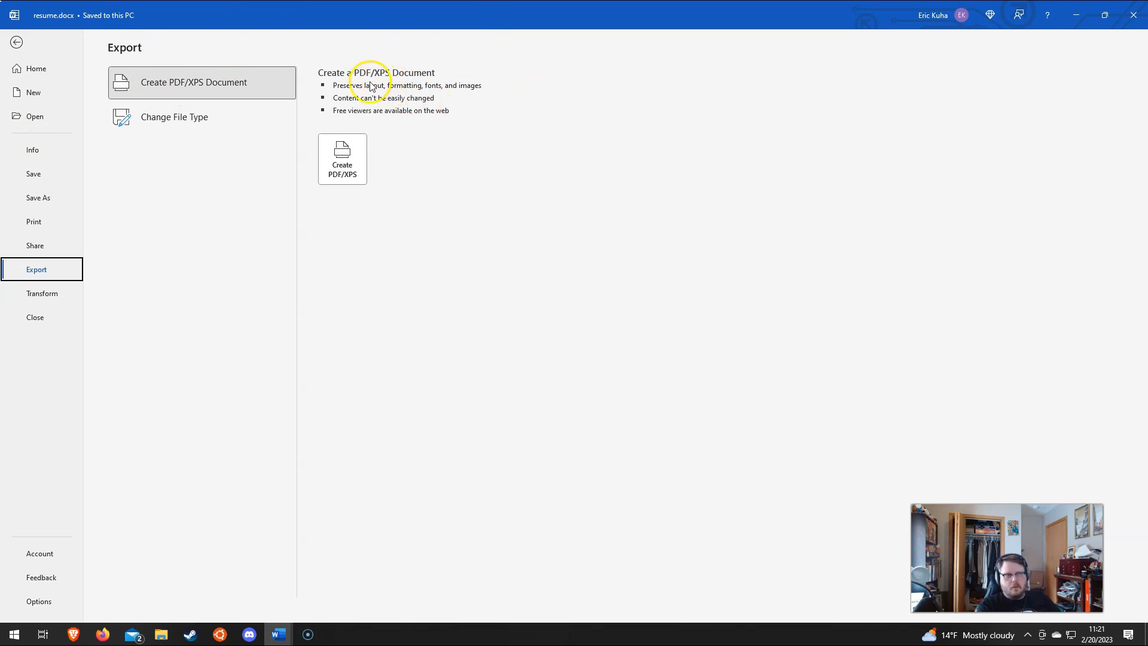
pyautogui.click(345, 169)
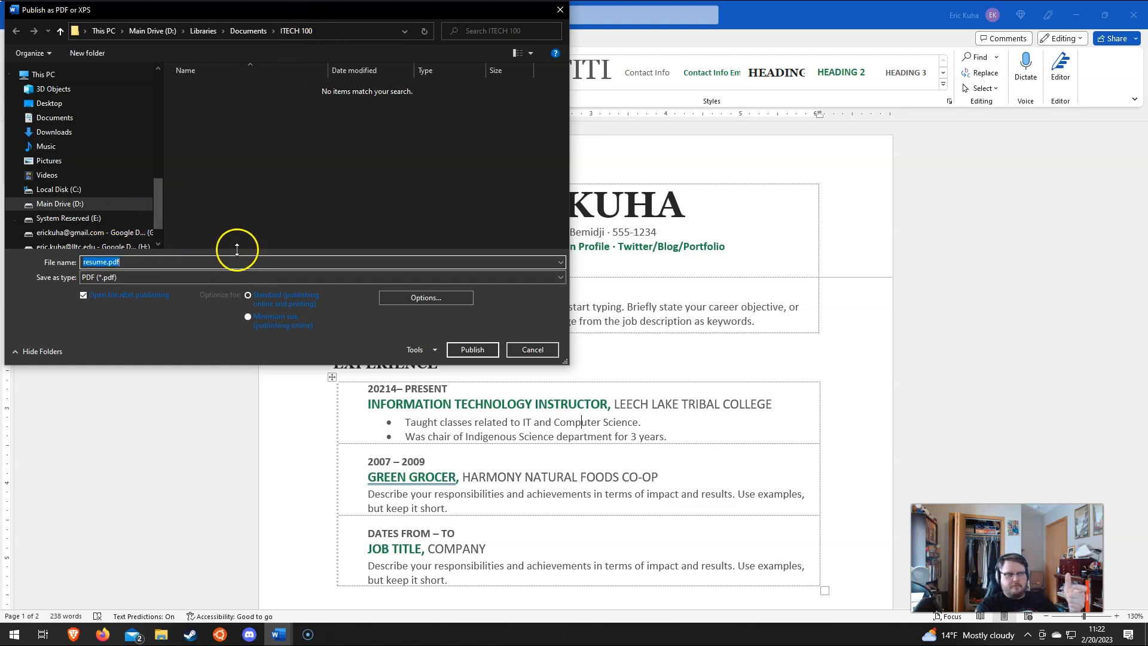
pyautogui.click(92, 277)
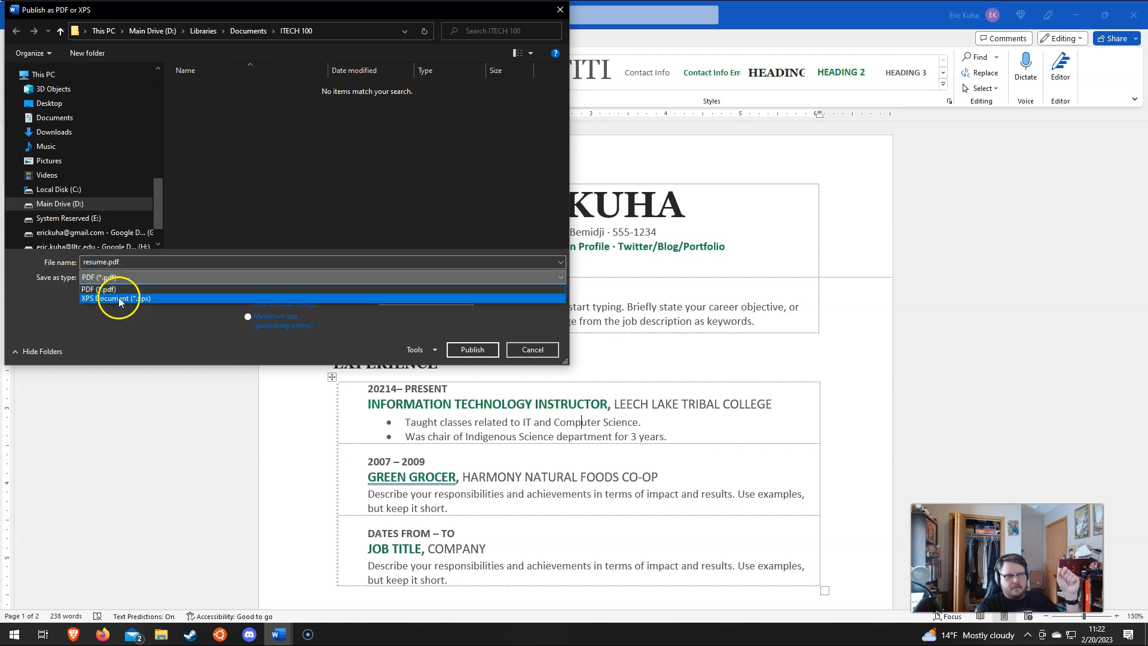
pyautogui.click(121, 288)
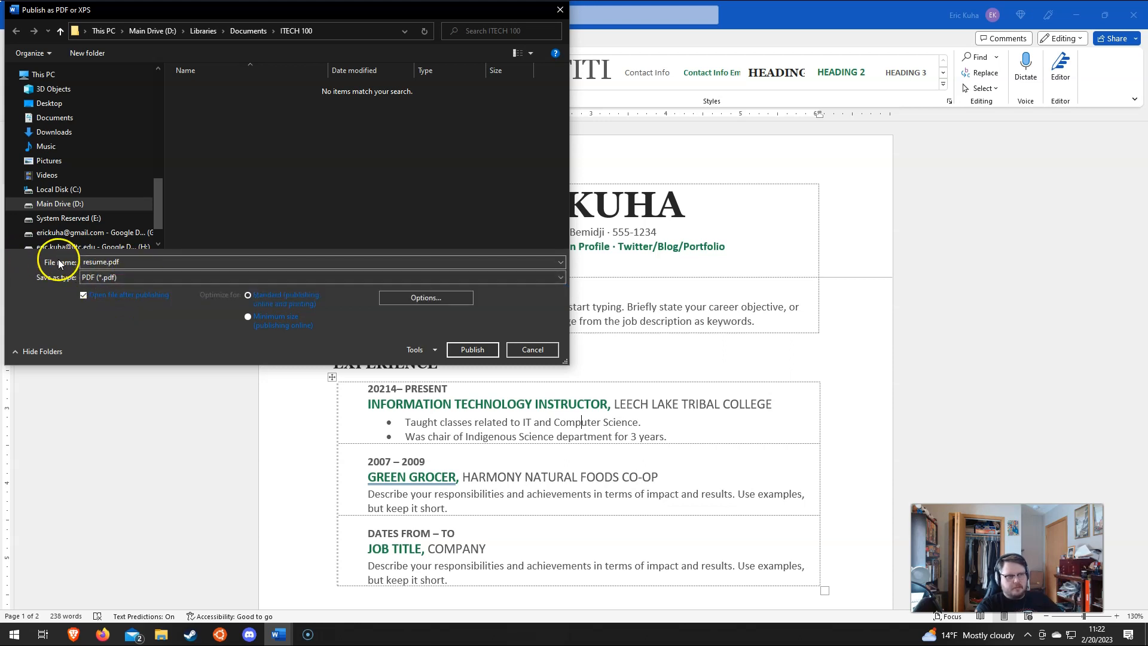
pyautogui.click(473, 350)
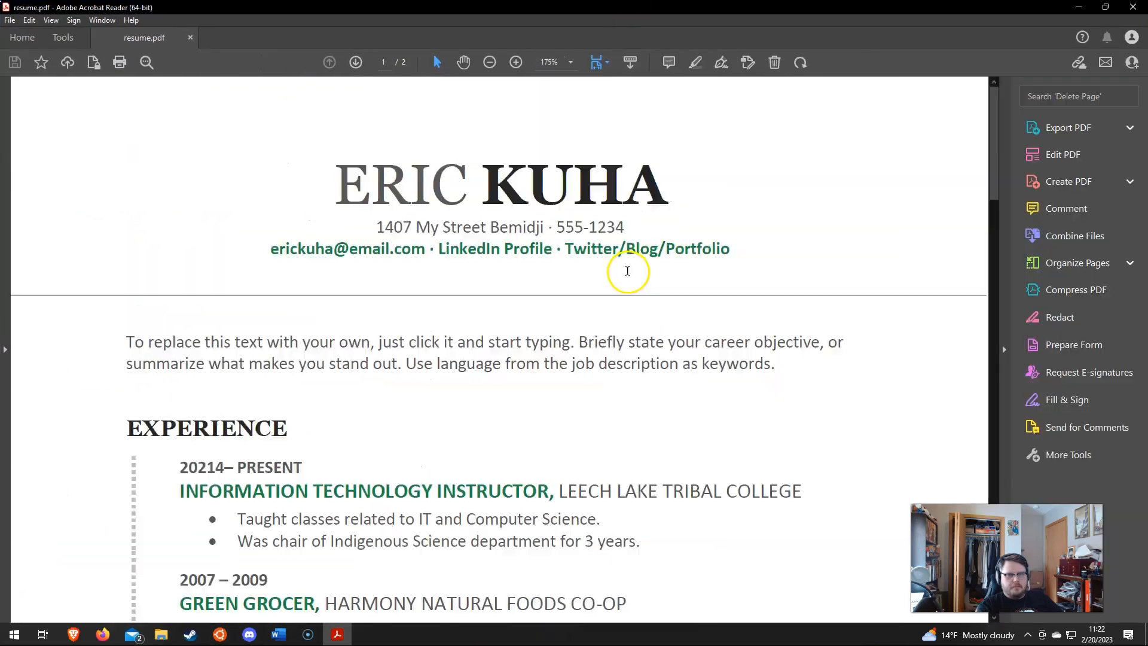
pyautogui.scroll(-8, 590, 278)
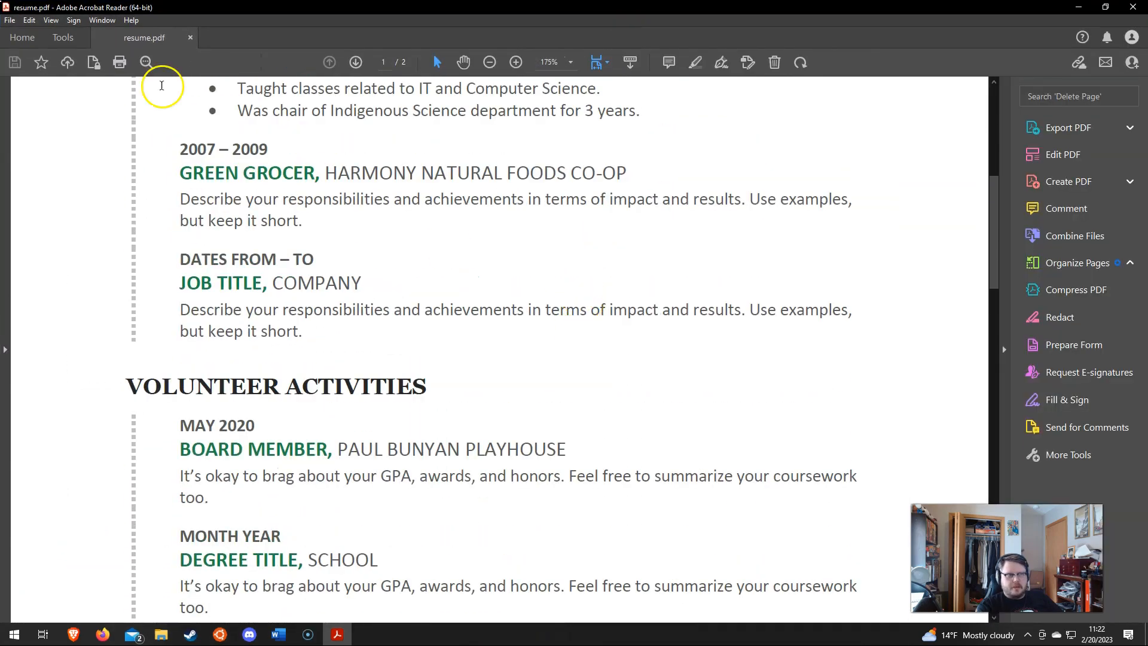
pyautogui.scroll(-7, 530, 407)
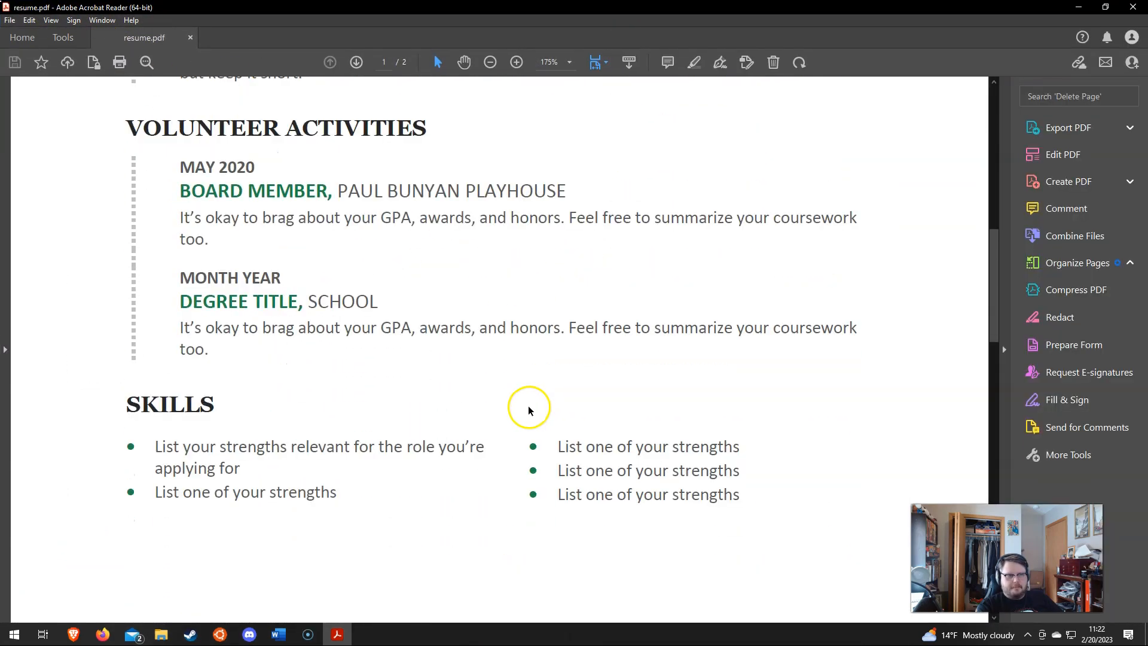
pyautogui.scroll(8, 526, 401)
pyautogui.hotkey('ctrl', '0')
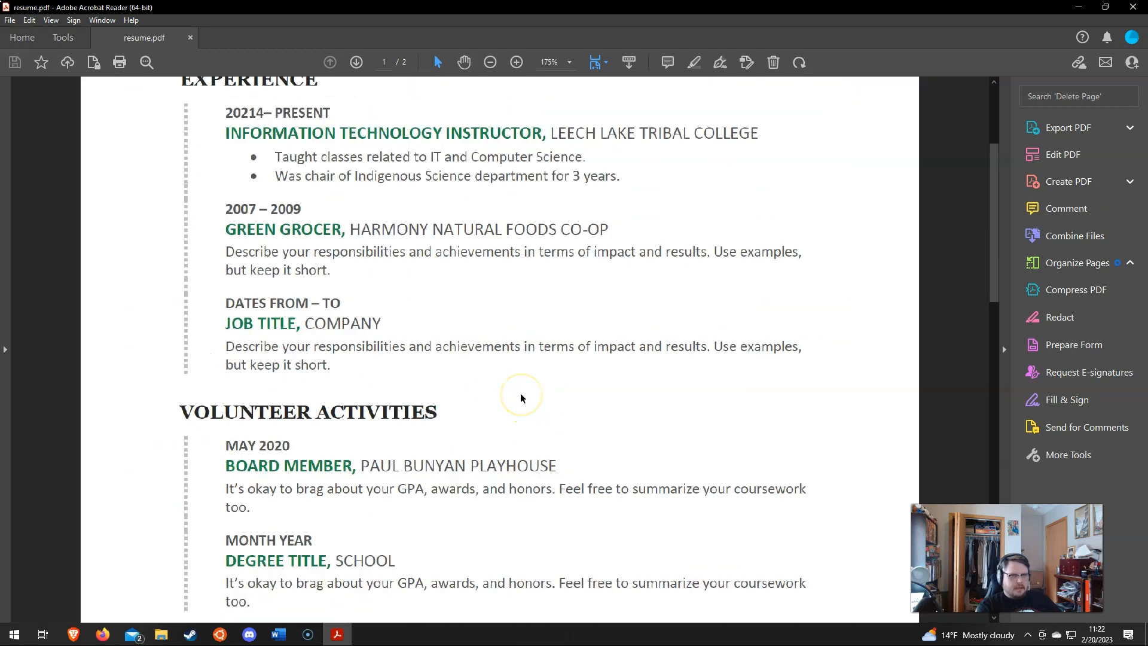
pyautogui.scroll(-6, 519, 396)
pyautogui.scroll(6, 519, 395)
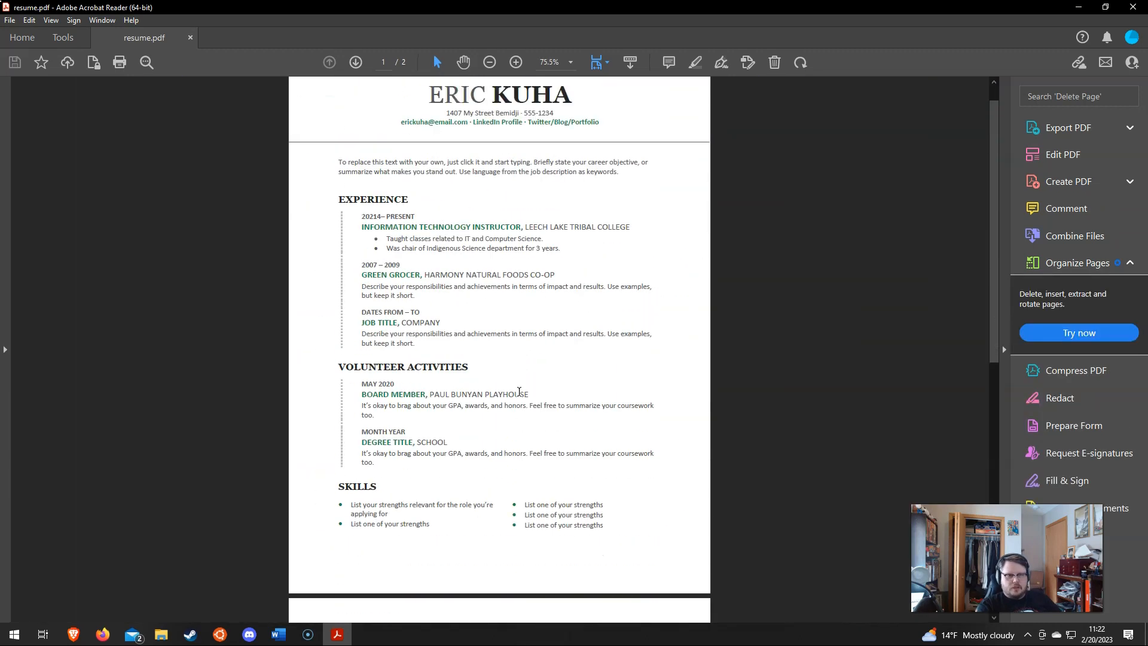
pyautogui.moveTo(360, 243); pyautogui.dragTo(543, 503)
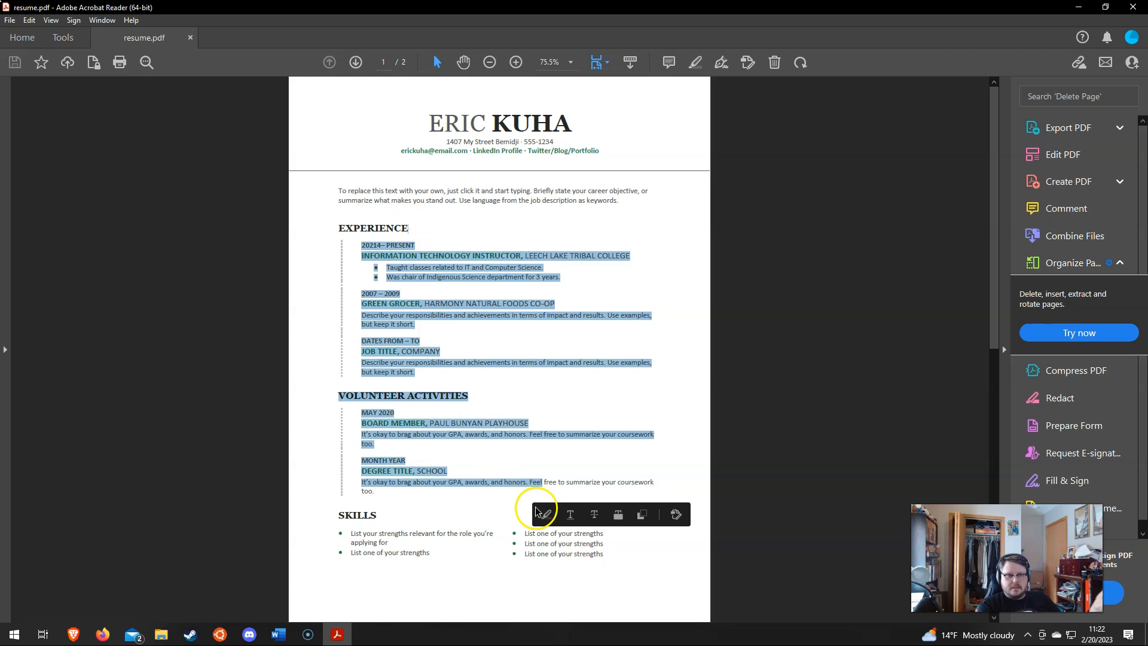
pyautogui.click(499, 489)
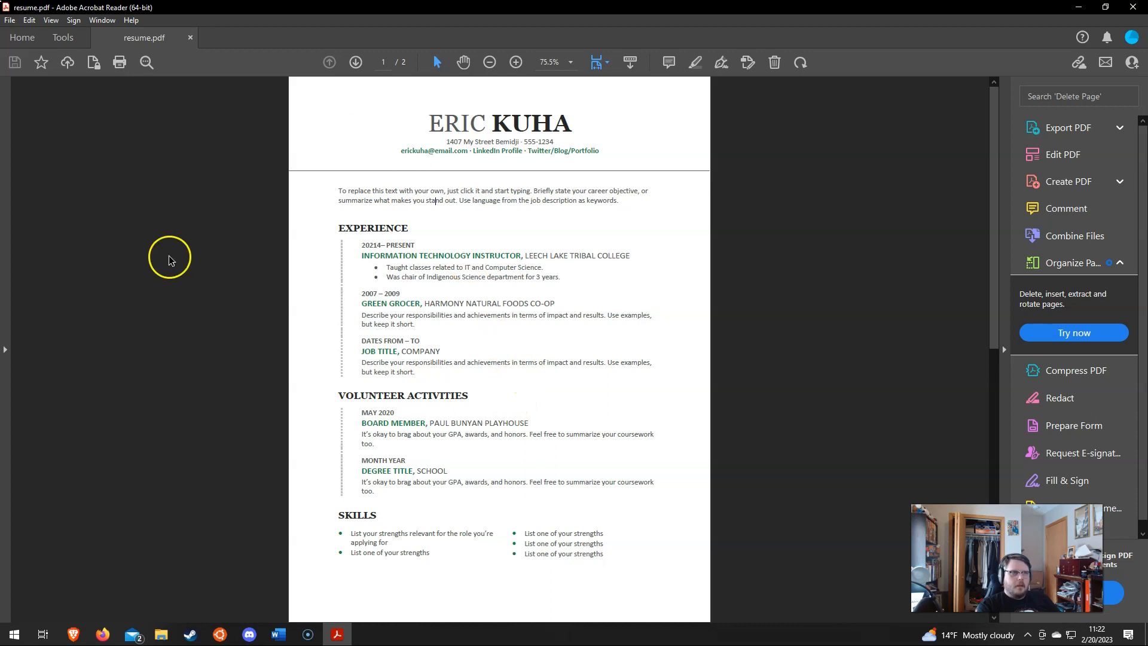
pyautogui.click(73, 634)
# Step: Attach resume.pdf to the Canvas WORD PROJECT 2 - Resume assignment and submit it
pyautogui.click(66, 9)
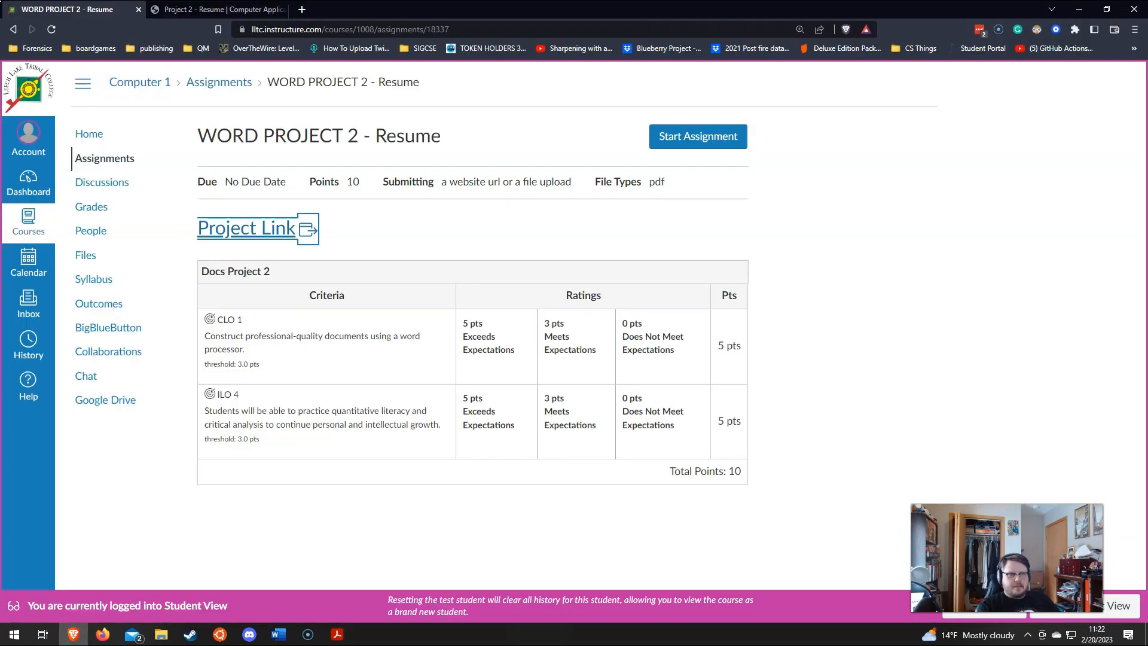
pyautogui.click(691, 135)
pyautogui.click(253, 329)
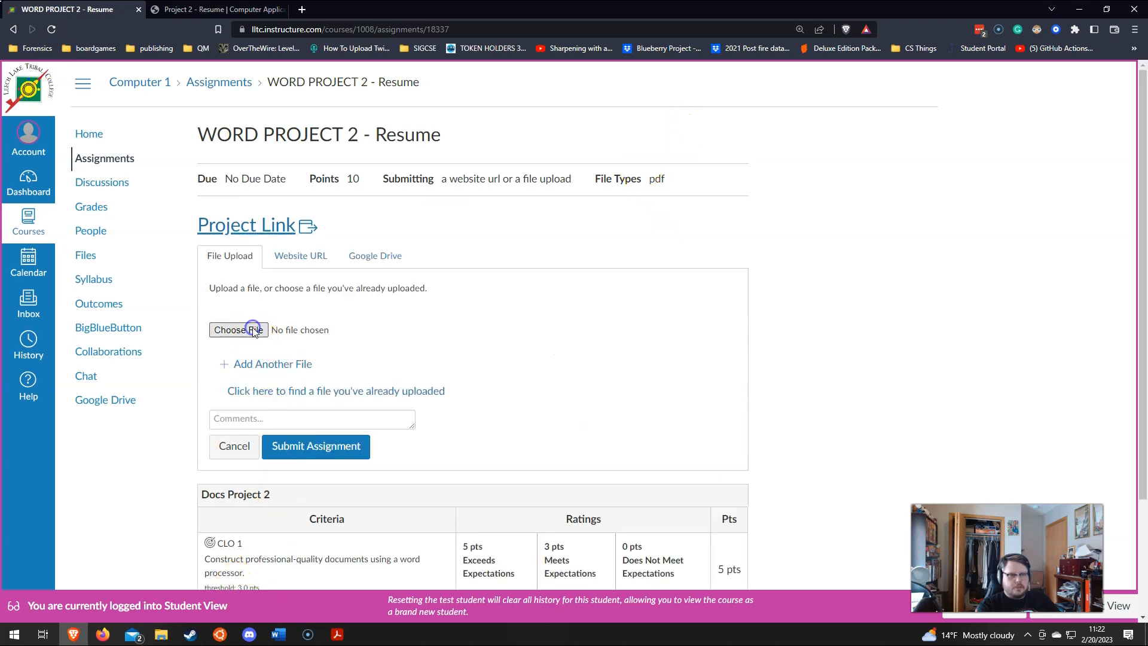
pyautogui.scroll(-5, 221, 186)
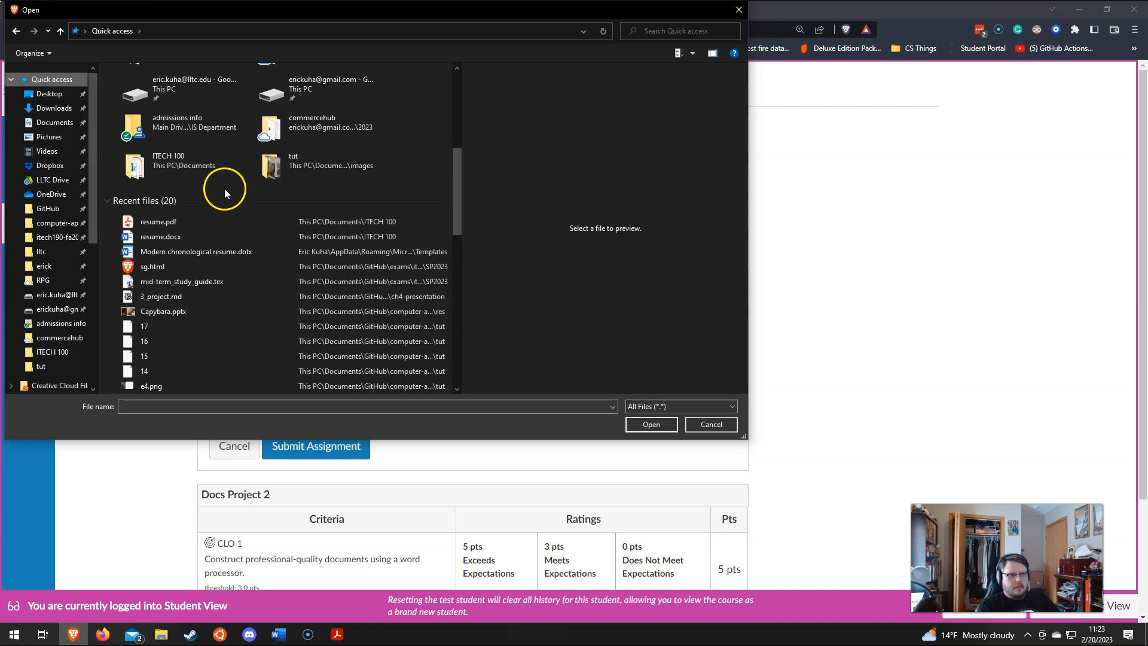
pyautogui.scroll(2, 224, 188)
pyautogui.click(202, 326)
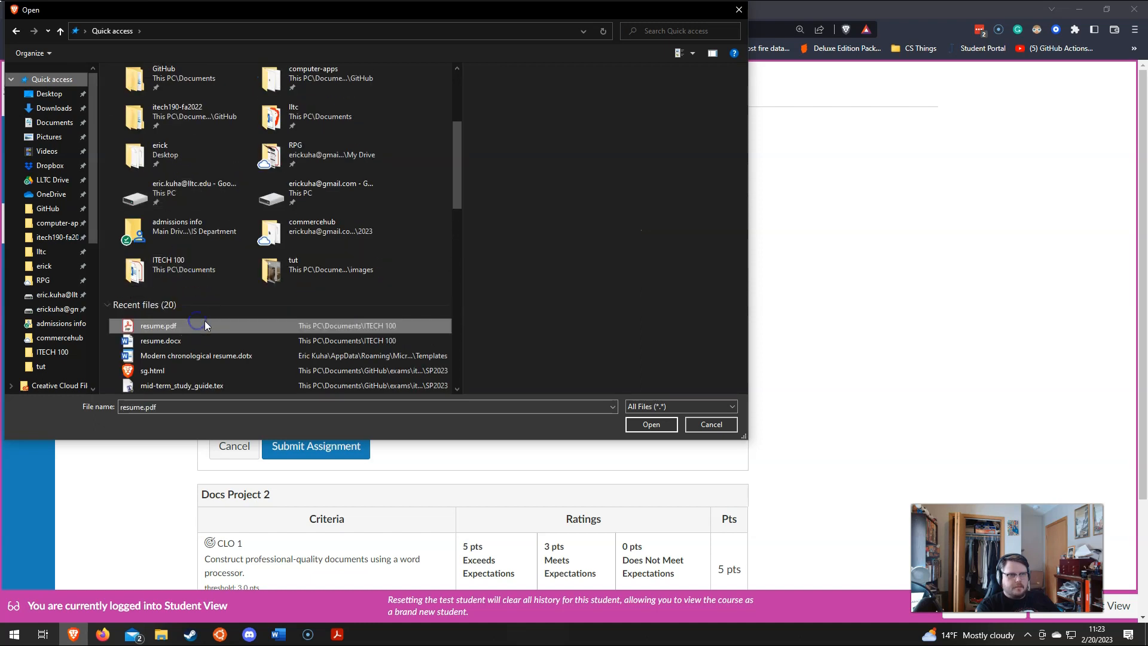
pyautogui.click(650, 423)
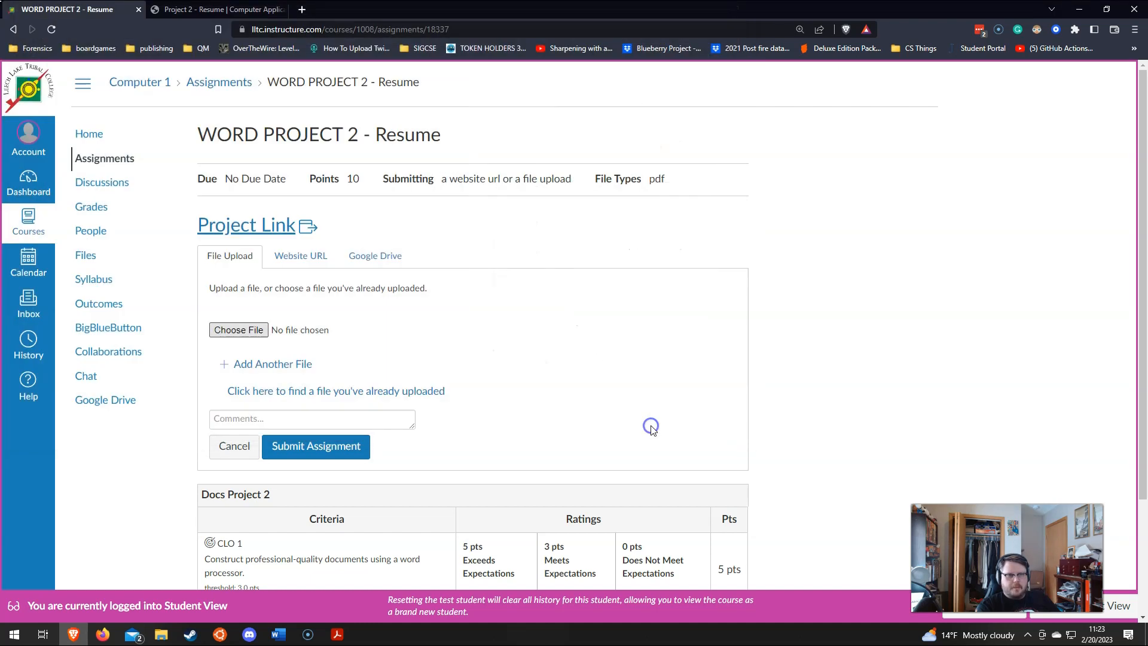
pyautogui.click(330, 453)
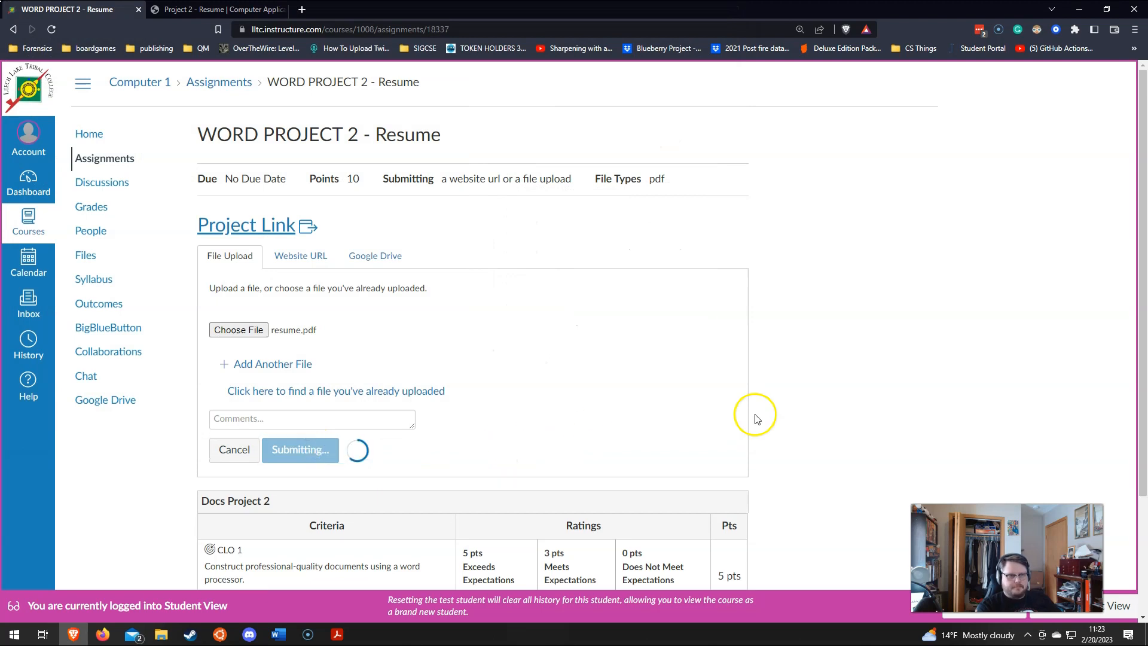